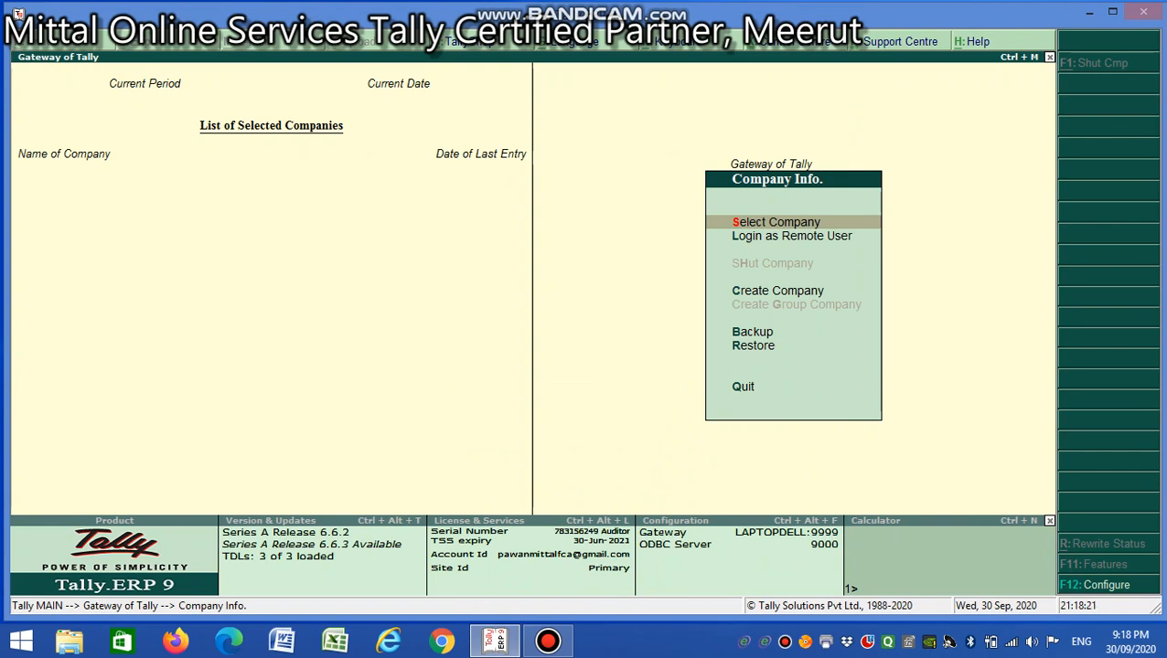
- Start a new company named Demo Tcs Co, keeping the same mailing name, a blank address and India as the country
{"action": "key", "text": "Return"}
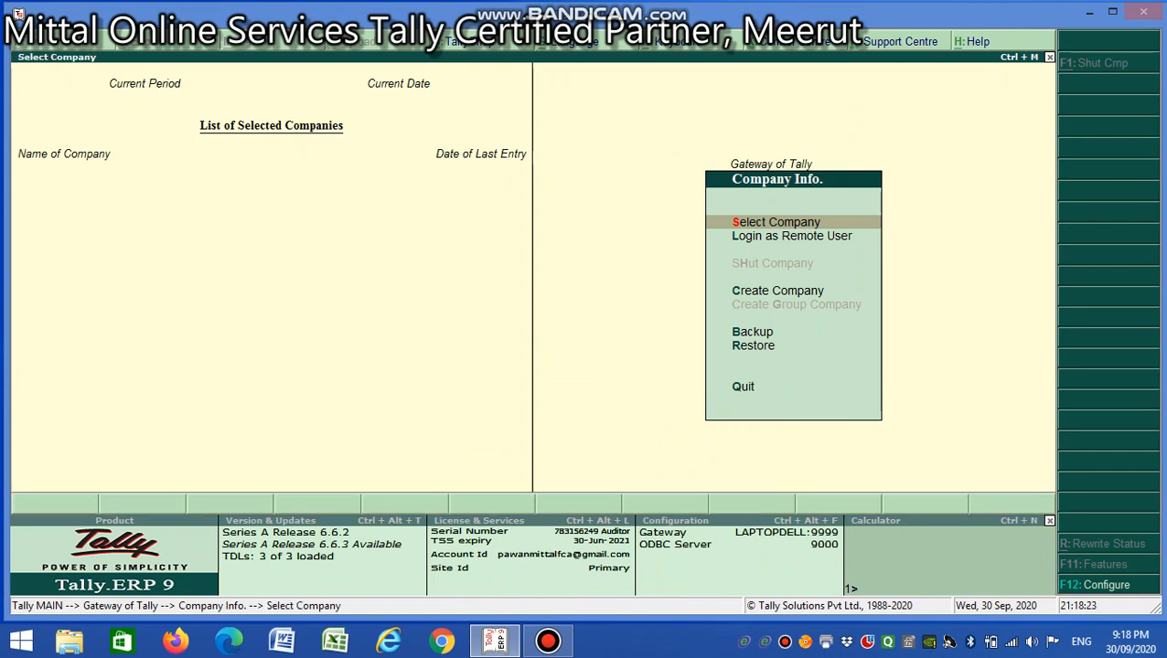
{"action": "key", "text": "Escape"}
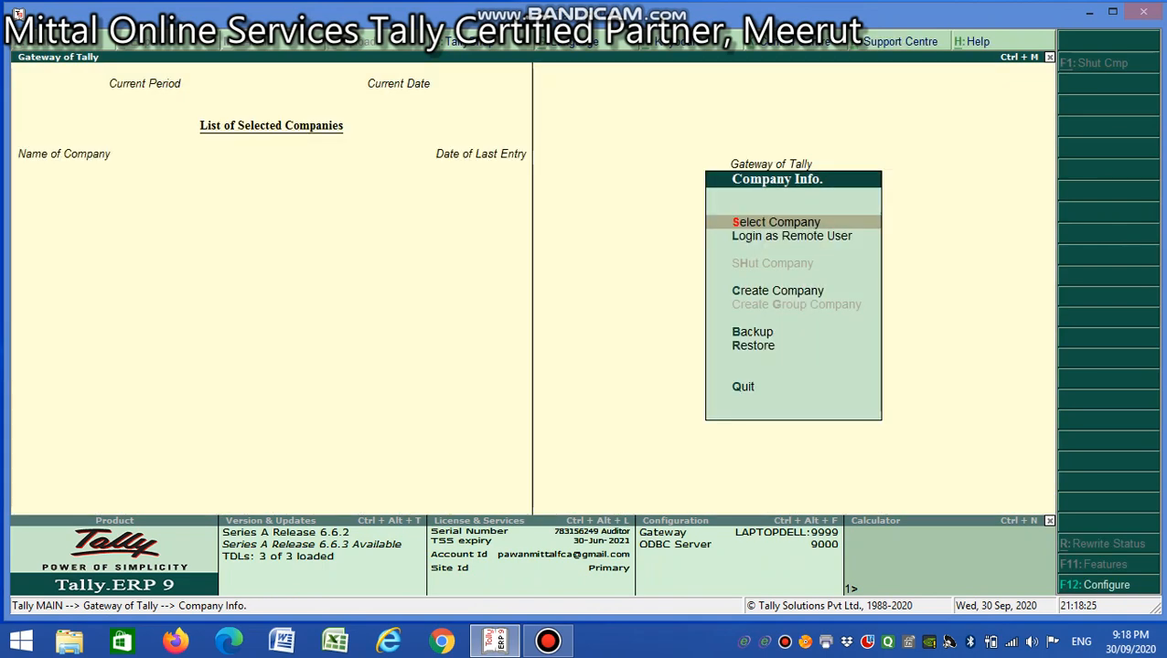
{"action": "key", "text": "c"}
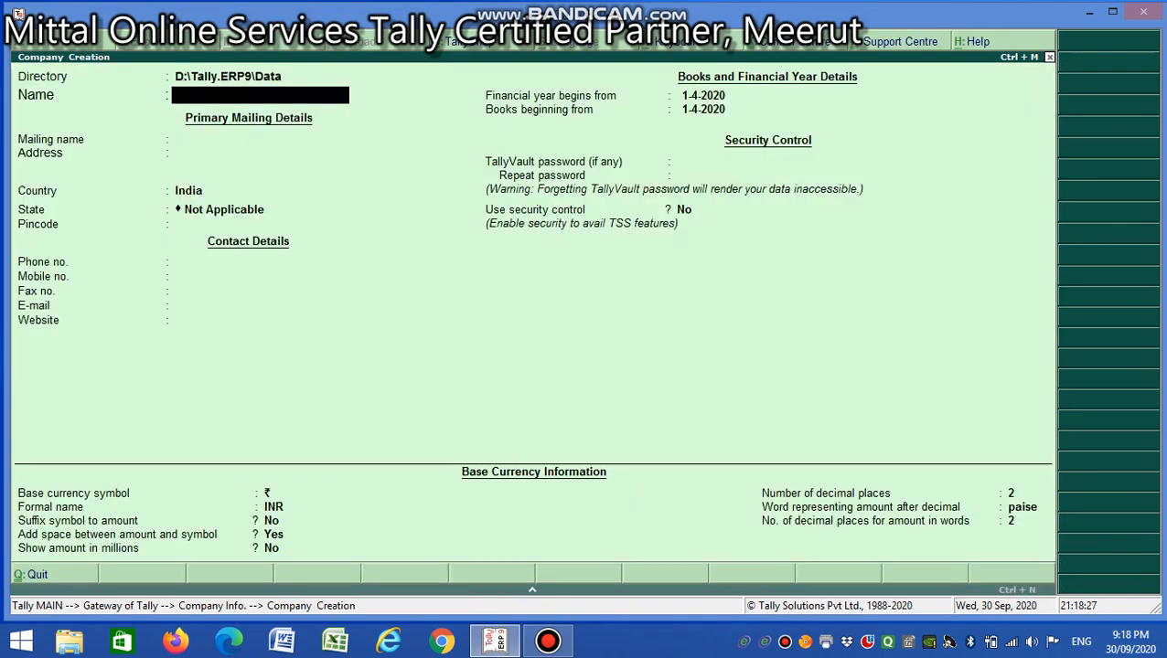
{"action": "type", "text": "Demo Tcs co"}
{"action": "key", "text": "Return"}
{"action": "key", "text": "Return"}
{"action": "key", "text": "Return"}
{"action": "key", "text": "Return"}
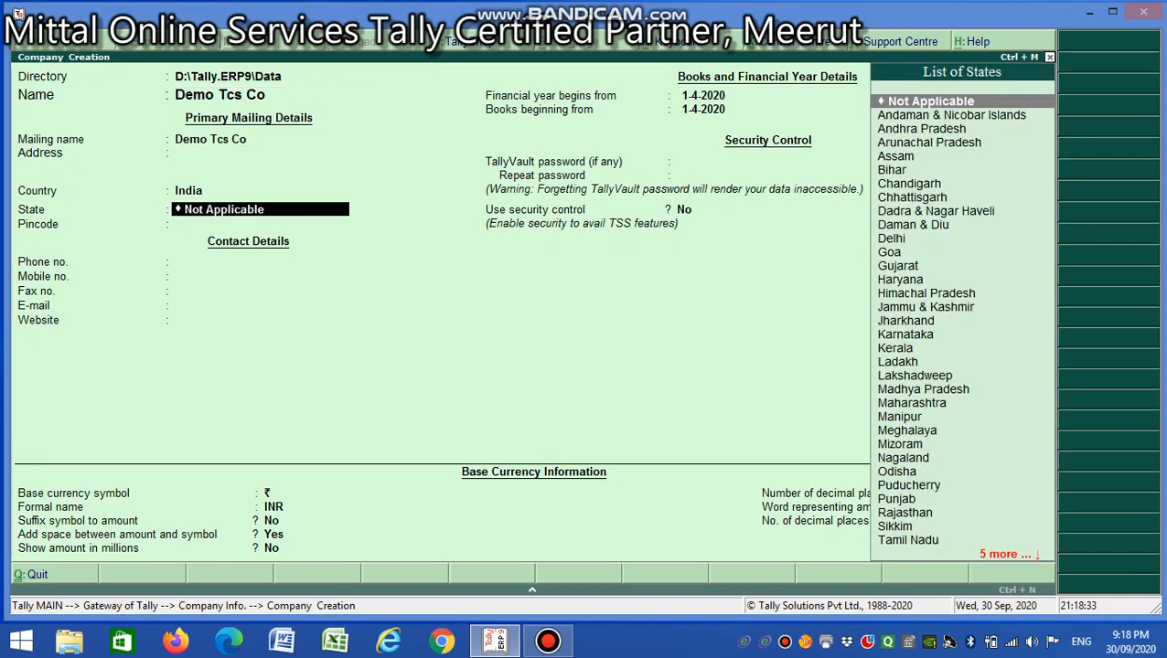
- Set the company's state to Uttar Pradesh and leave the pincode blank
{"action": "type", "text": "U"}
{"action": "key", "text": "Up"}
{"action": "key", "text": "Return"}
{"action": "key", "text": "Return"}
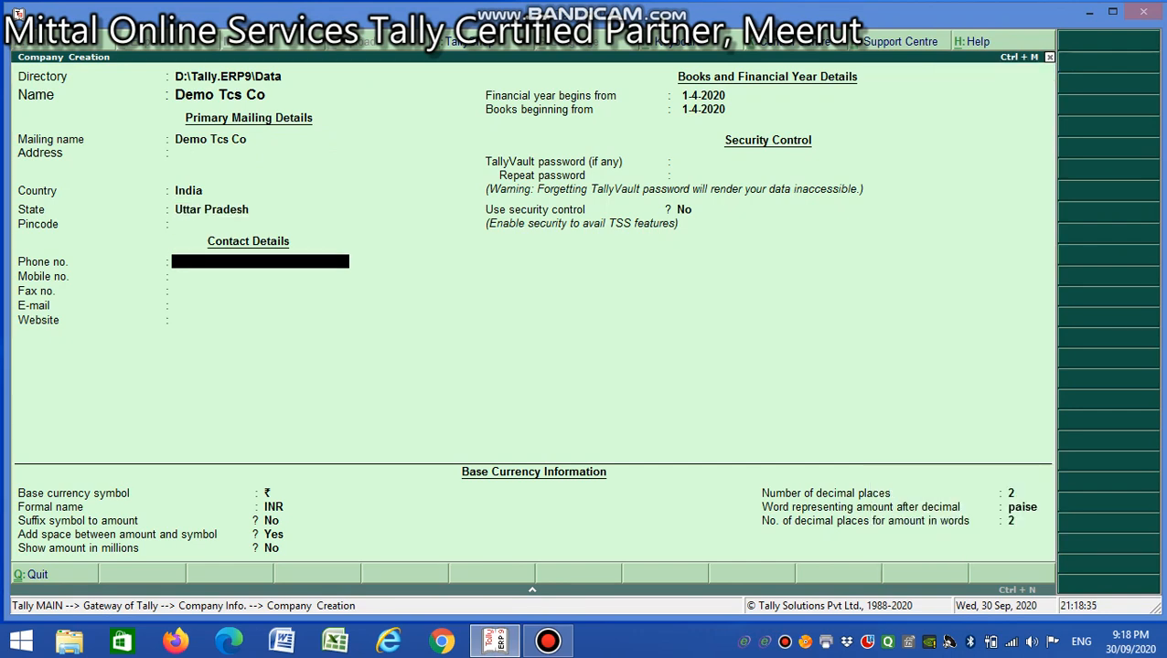
- Keep the default contact, financial year, security and currency settings and save the new company
{"action": "key", "text": "Return"}
{"action": "key", "text": "Return"}
{"action": "key", "text": "Return"}
{"action": "key", "text": "Return"}
{"action": "key", "text": "Return"}
{"action": "key", "text": "Return"}
{"action": "key", "text": "Return"}
{"action": "key", "text": "Return"}
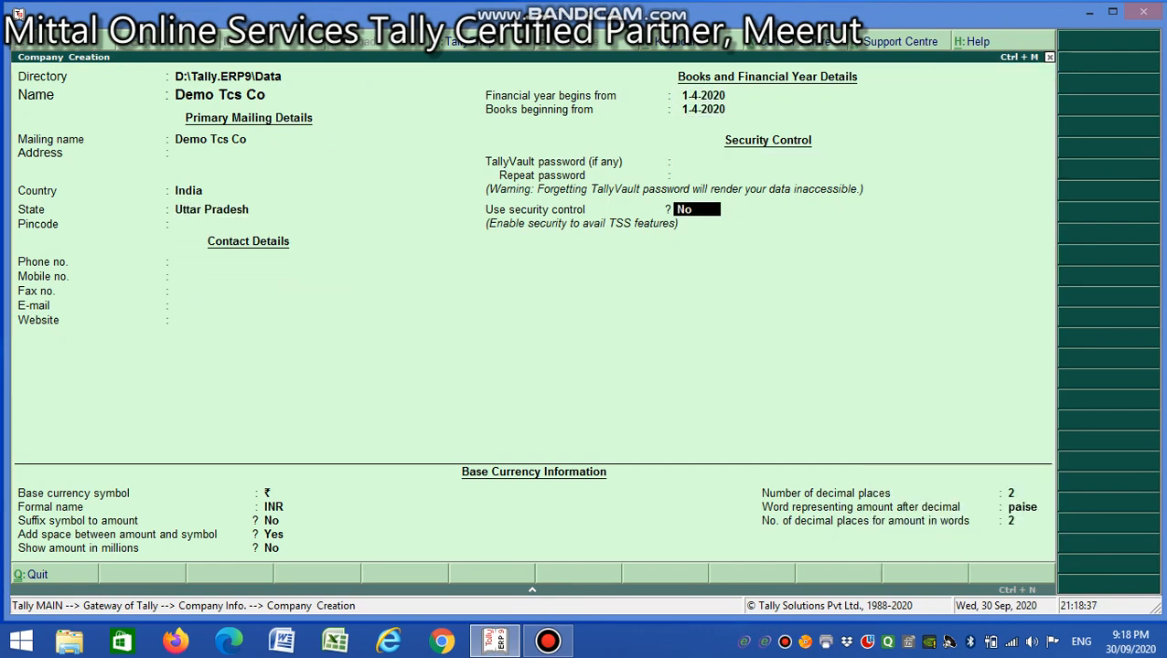
{"action": "key", "text": "Return"}
{"action": "key", "text": "Return"}
{"action": "key", "text": "Return"}
{"action": "key", "text": "Return"}
{"action": "key", "text": "Return"}
{"action": "key", "text": "Return"}
{"action": "key", "text": "Return"}
{"action": "key", "text": "Return"}
{"action": "key", "text": "Return"}
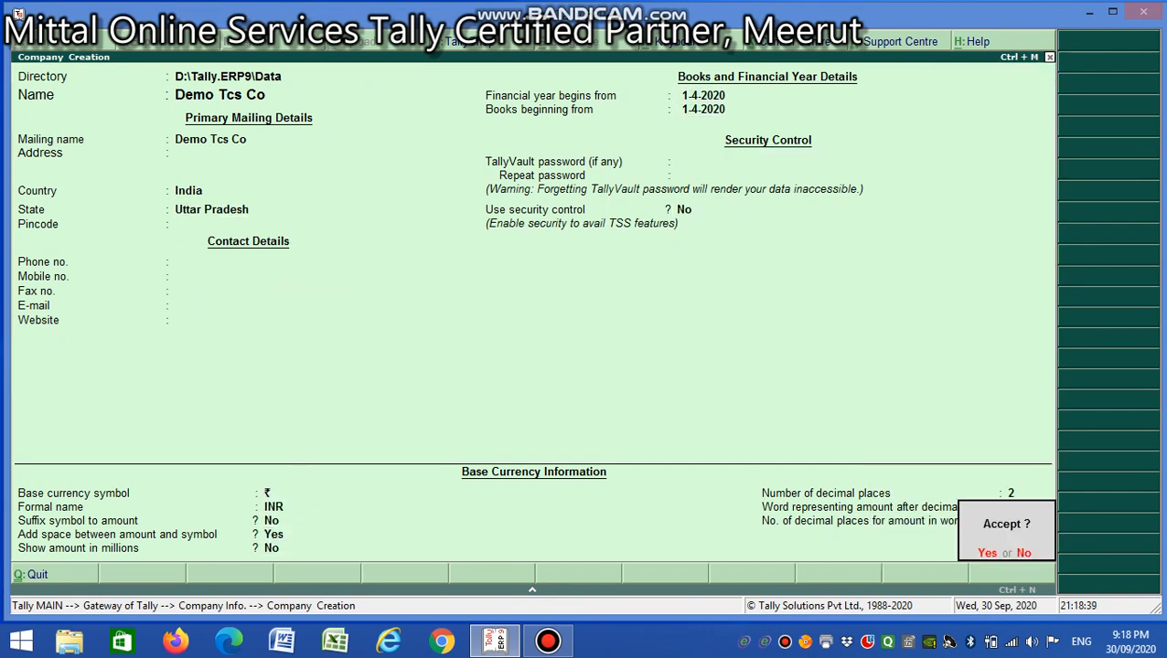
{"action": "key", "text": "Return"}
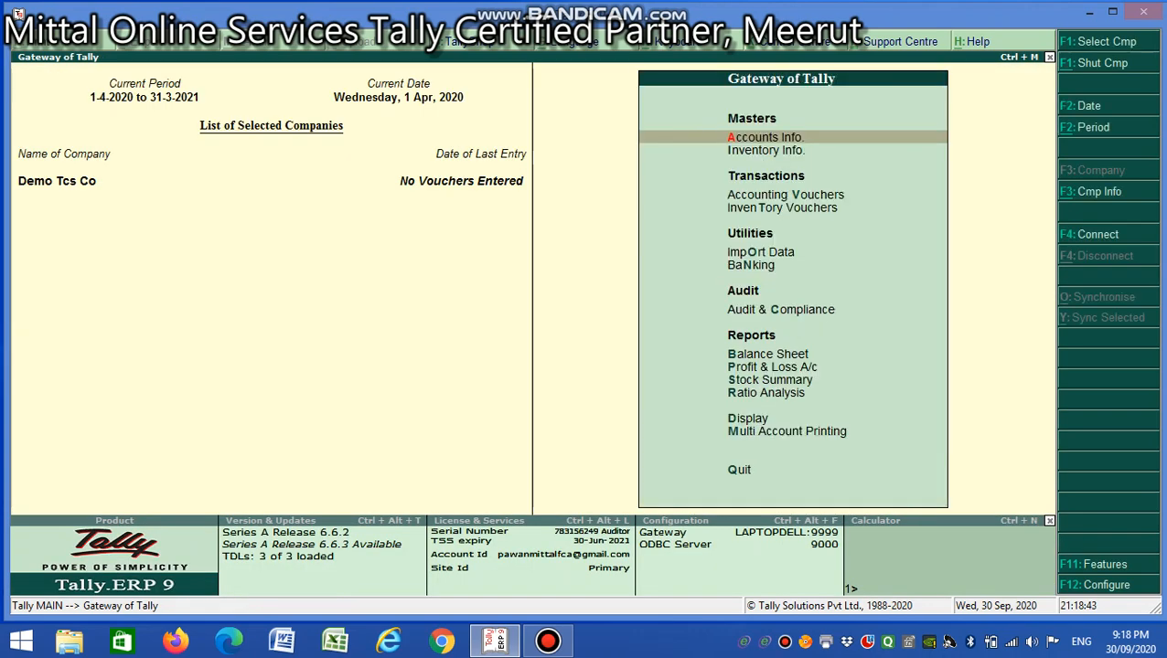
- Enable Goods and Services Tax in the company's statutory features and accept the default GST details
{"action": "key", "text": "F11"}
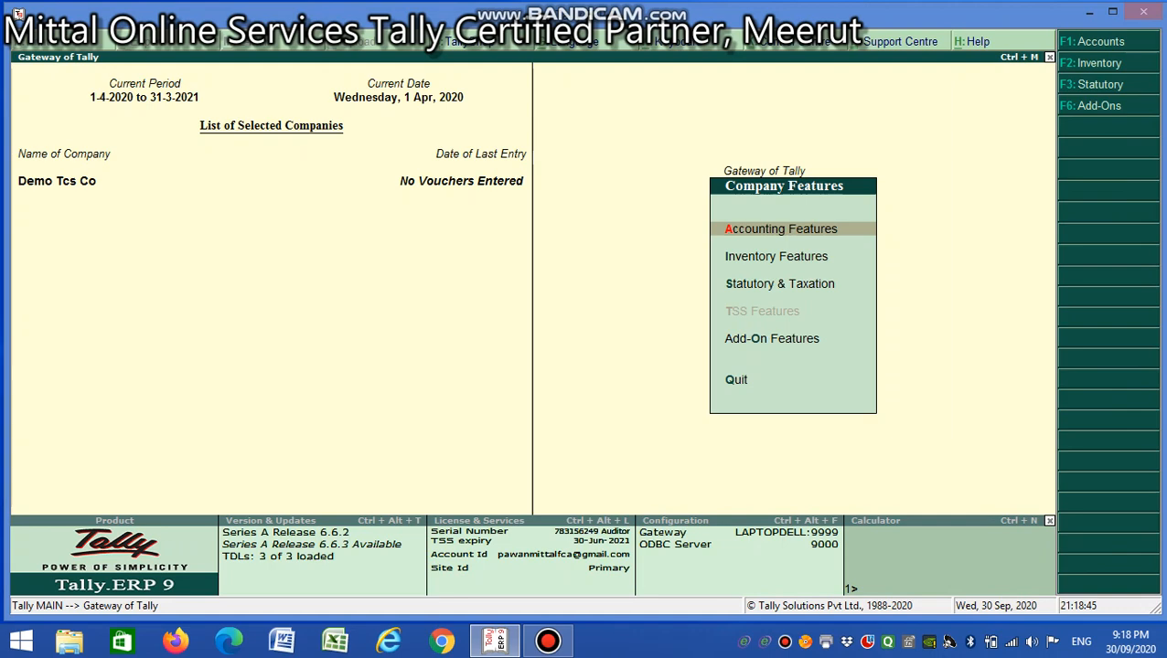
{"action": "key", "text": "F3"}
{"action": "key", "text": "Return"}
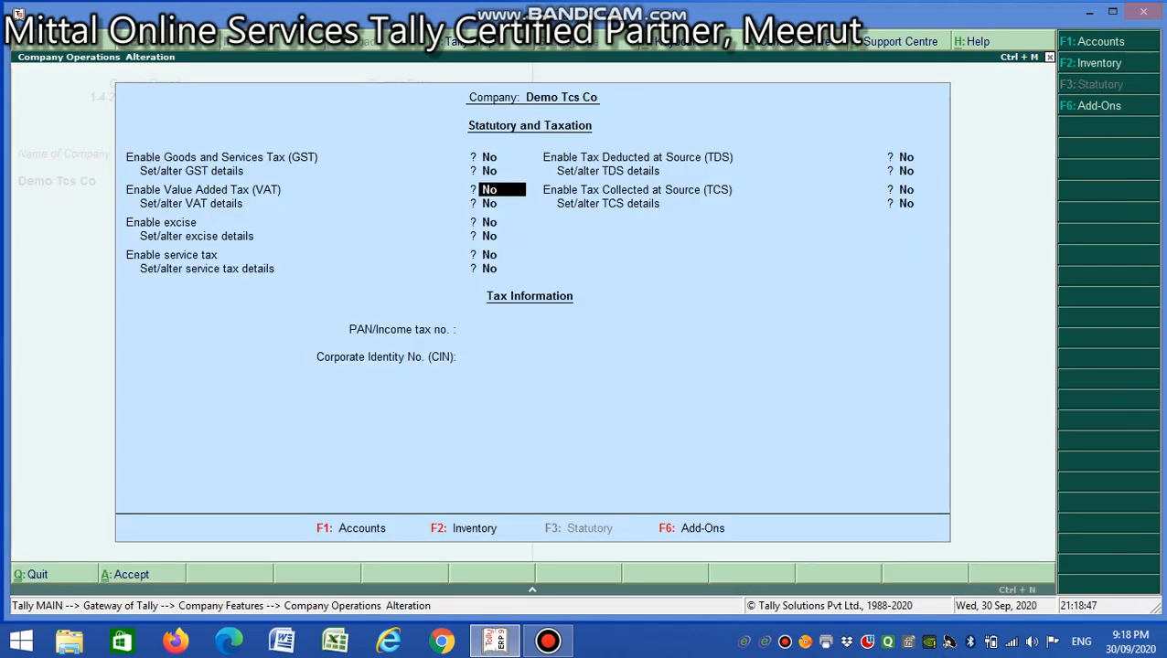
{"action": "key", "text": "Up"}
{"action": "type", "text": "y"}
{"action": "key", "text": "Return"}
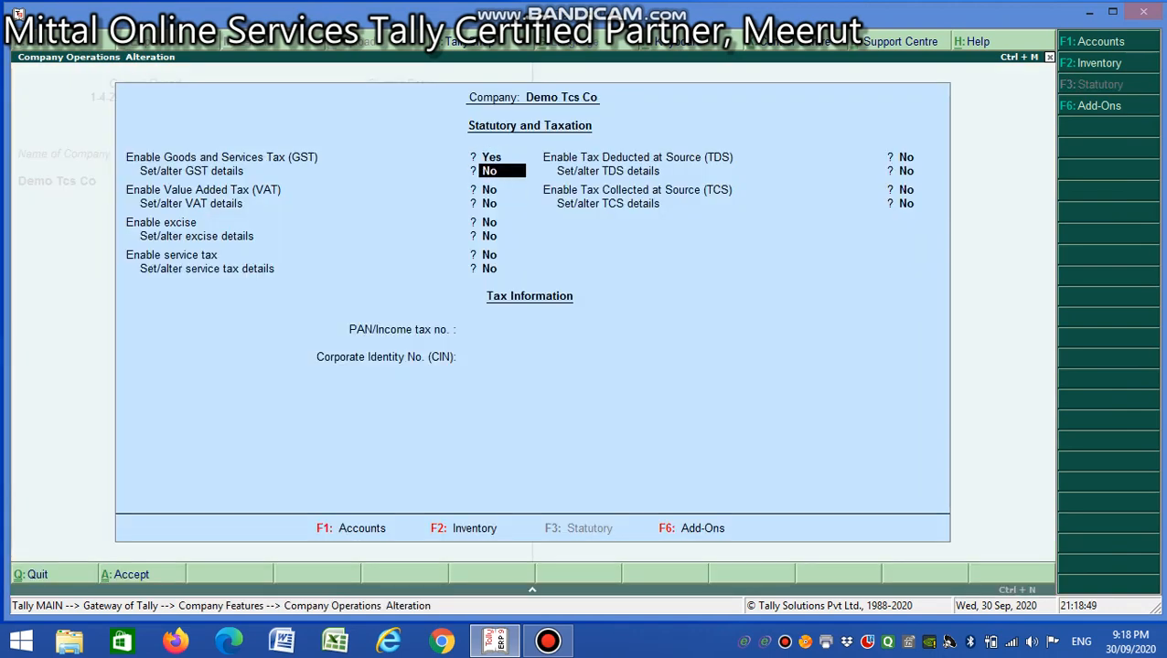
{"action": "type", "text": "y"}
{"action": "key", "text": "Return"}
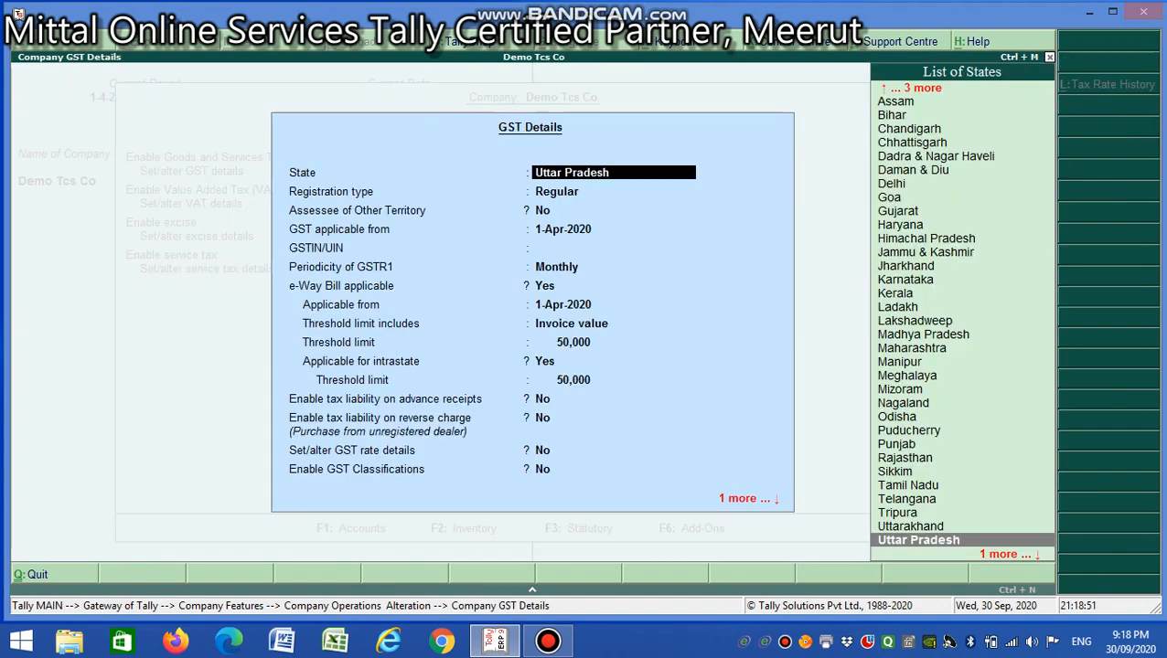
{"action": "key", "text": "ctrl+a"}
{"action": "key", "text": "Return"}
{"action": "key", "text": "Return"}
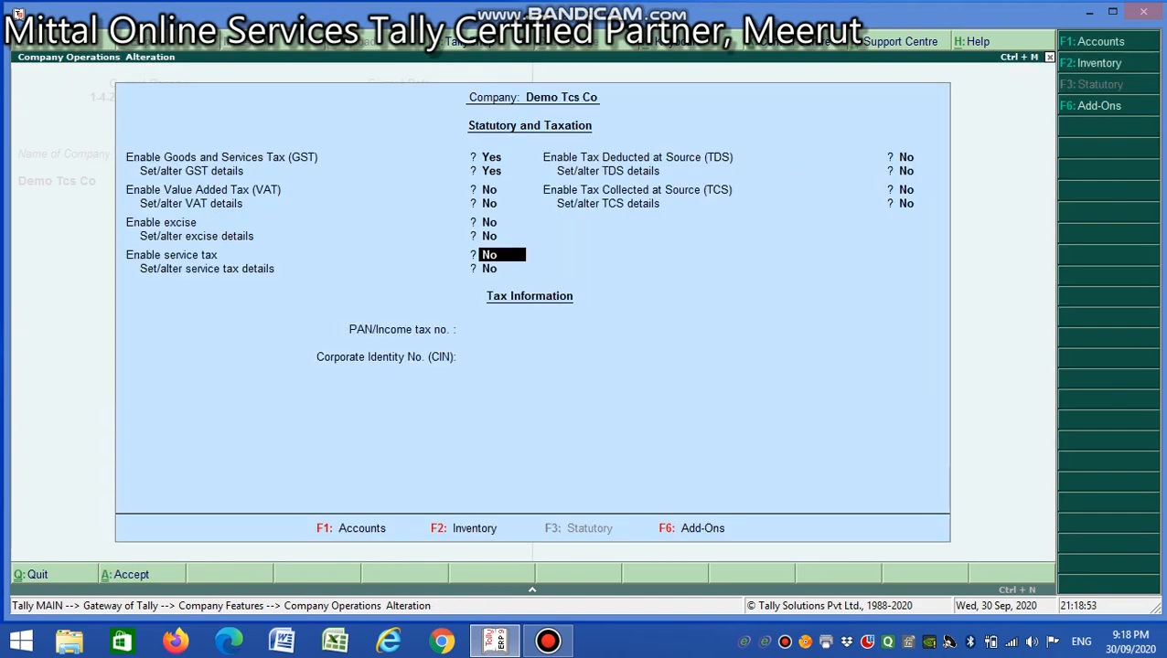
- Enable Tax Collected at Source for the company and open its TCS details, leaving TDS disabled
{"action": "key", "text": "Return"}
{"action": "key", "text": "Return"}
{"action": "key", "text": "Up"}
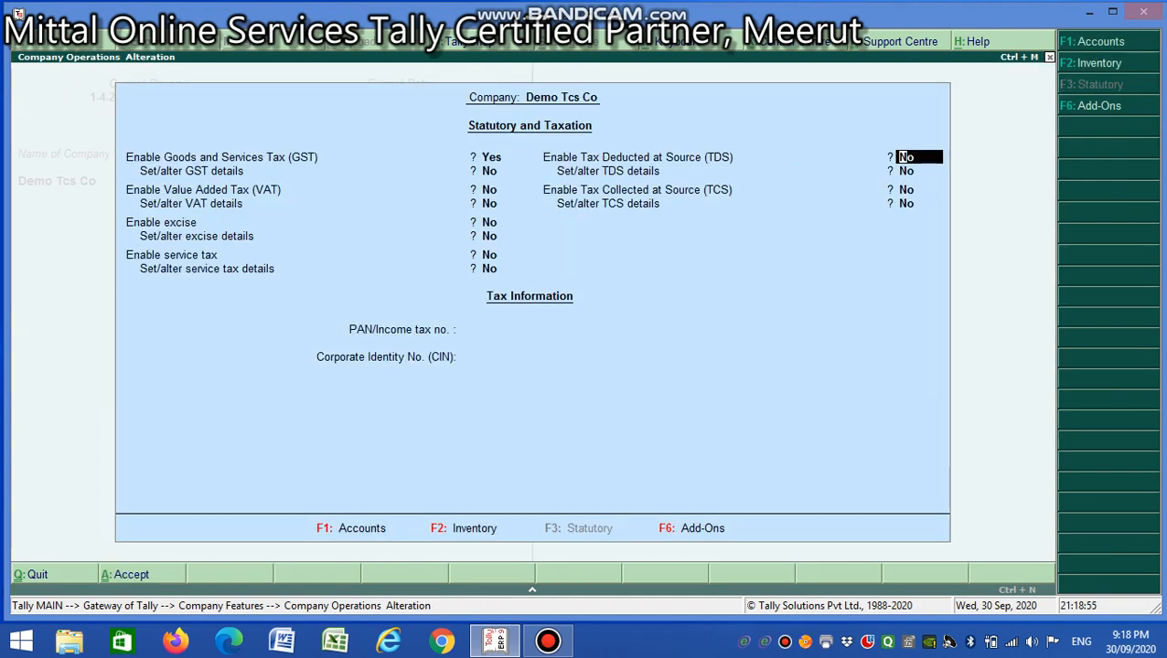
{"action": "key", "text": "Return"}
{"action": "type", "text": "y"}
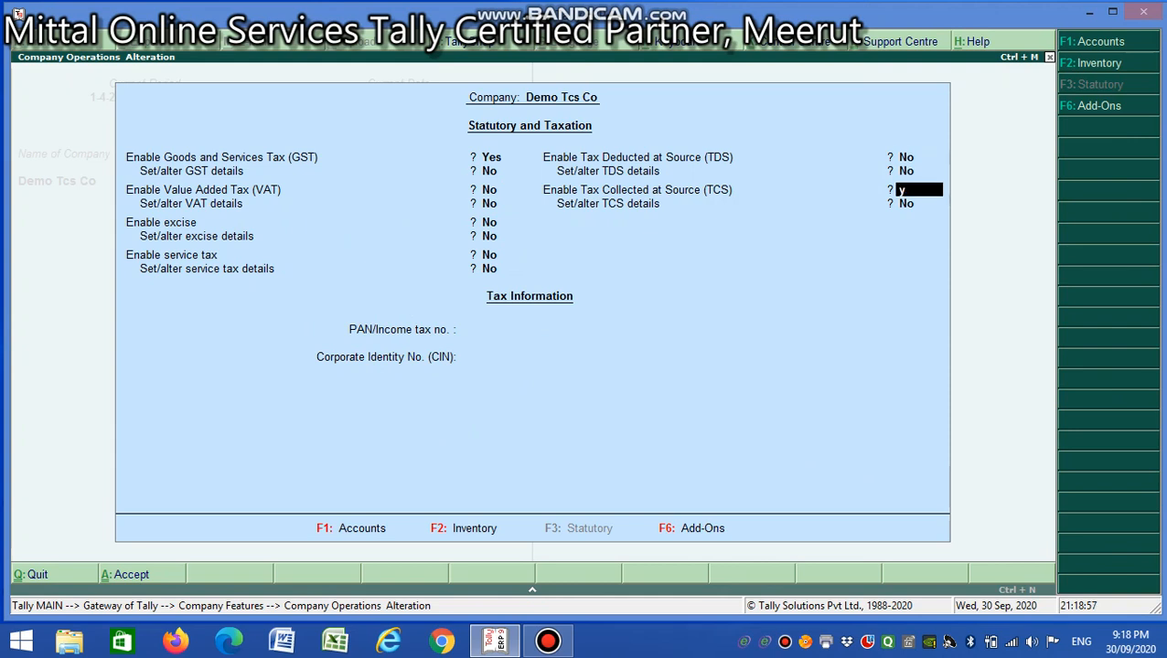
{"action": "key", "text": "Return"}
{"action": "type", "text": "y"}
{"action": "key", "text": "Return"}
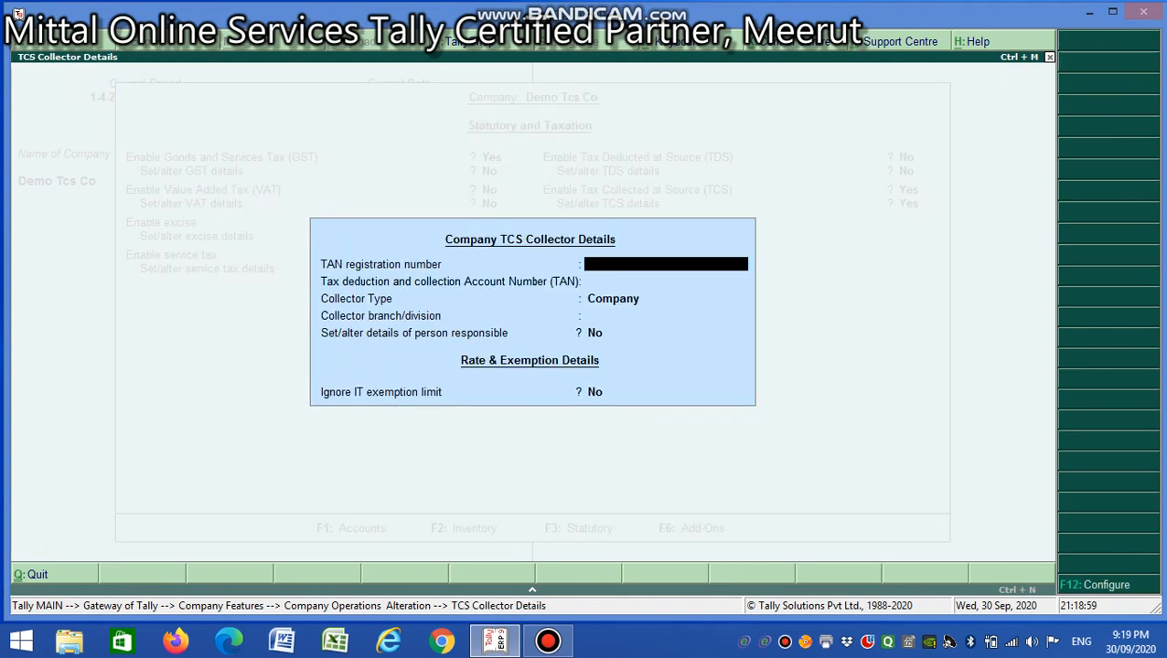
- Enter the company's tax deduction and collection account number, leaving the TAN registration number blank
{"action": "key", "text": "Return"}
{"action": "type", "text": "M"}
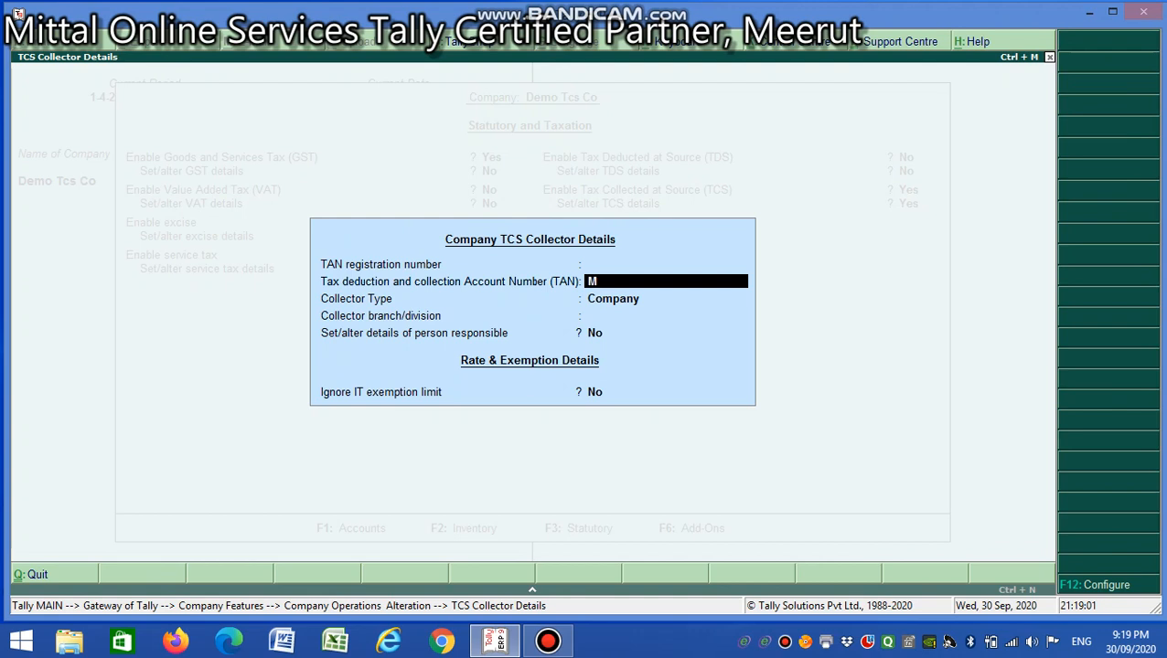
{"action": "type", "text": "RTA12345A"}
{"action": "key", "text": "Return"}
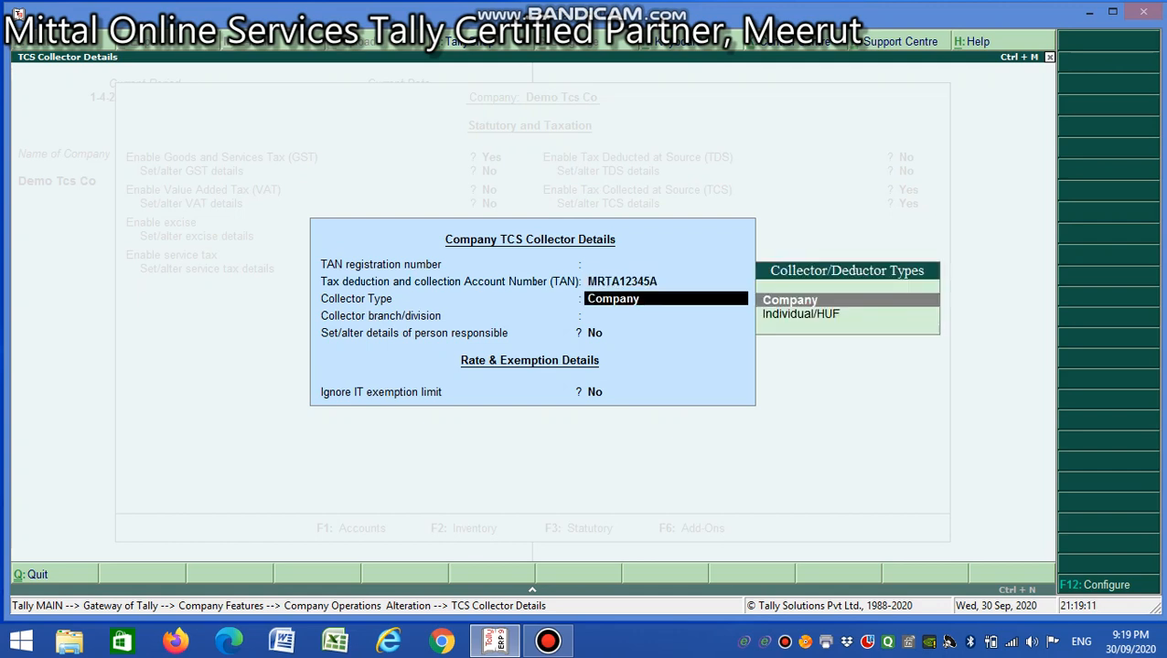
- Set the TCS collector type to Individual/HUF, keep the remaining collector defaults and save the statutory features
{"action": "key", "text": "Down"}
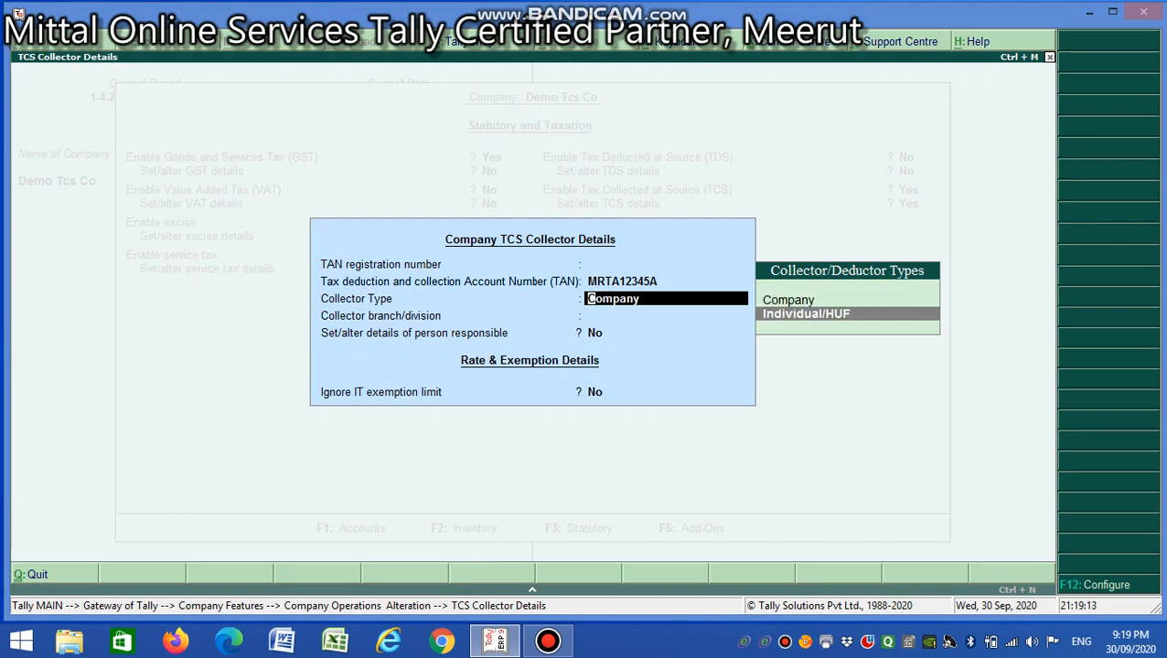
{"action": "key", "text": "Return"}
{"action": "key", "text": "Return"}
{"action": "key", "text": "Return"}
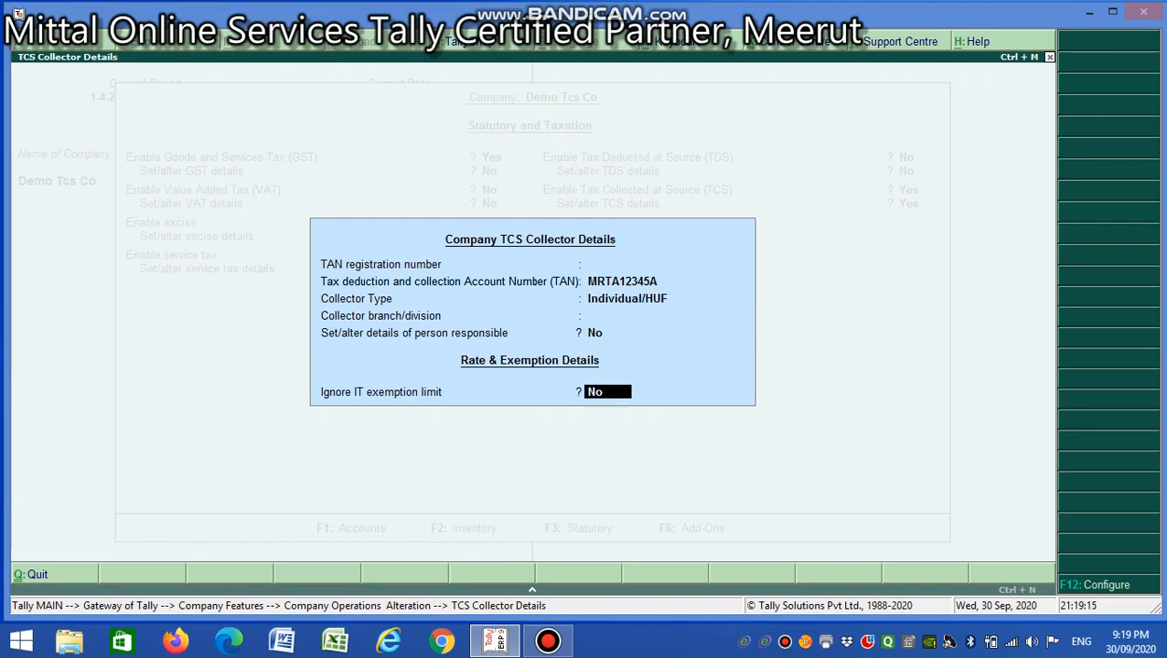
{"action": "key", "text": "Return"}
{"action": "key", "text": "Return"}
{"action": "key", "text": "Return"}
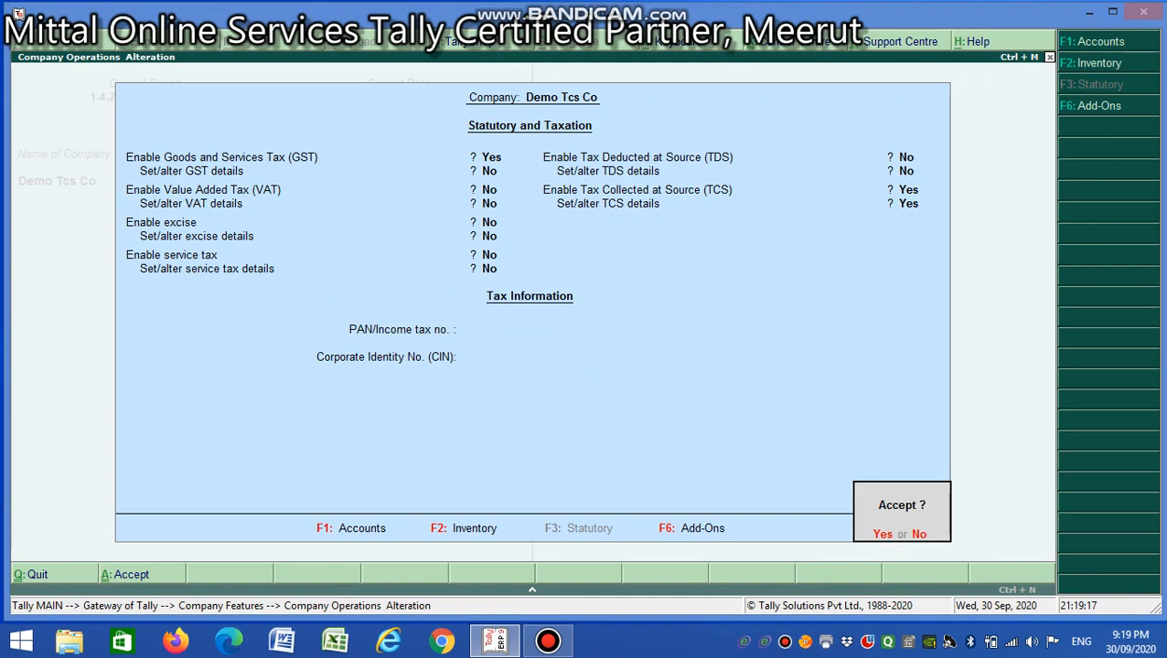
{"action": "key", "text": "Return"}
{"action": "key", "text": "Escape"}
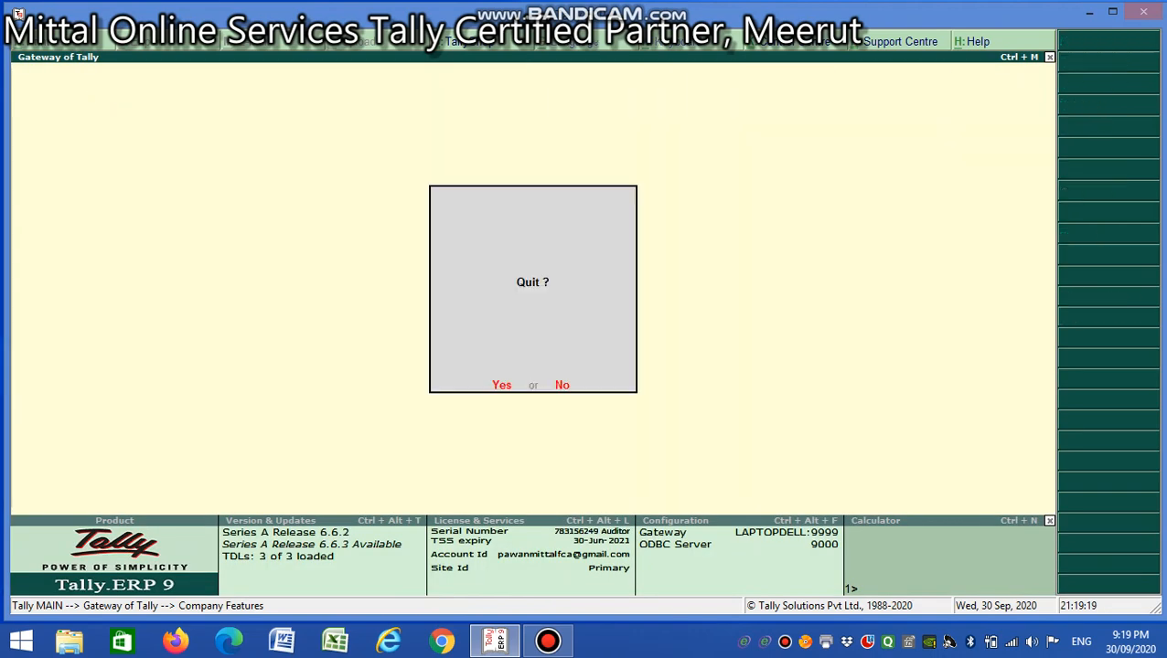
{"action": "key", "text": "Return"}
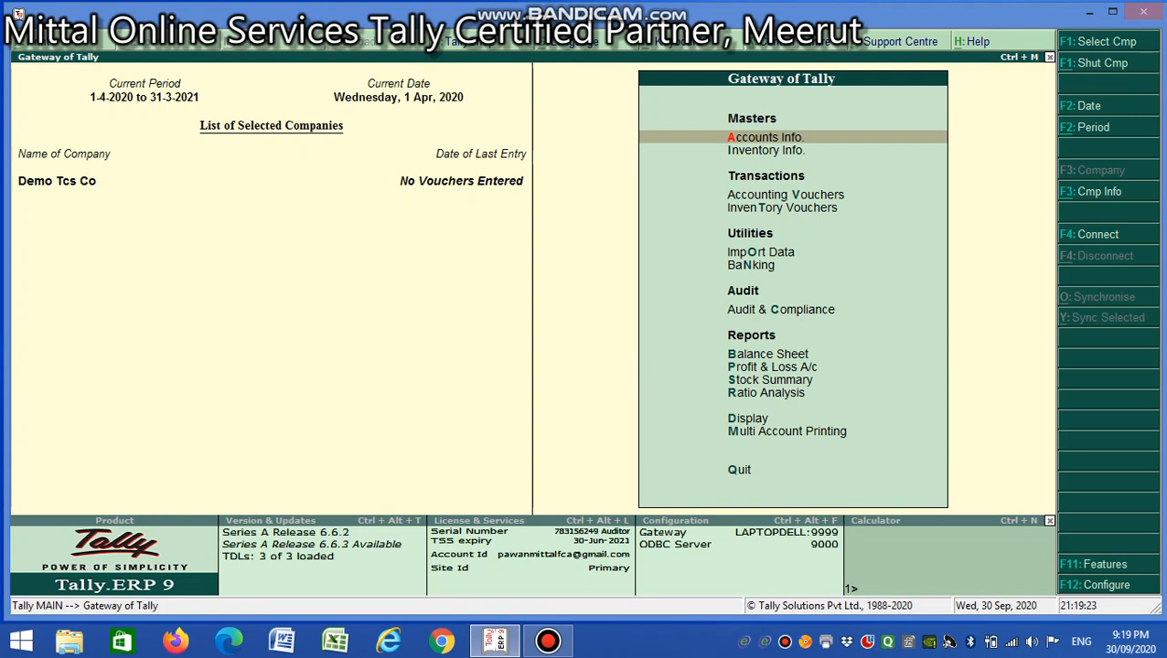
- Open the TCS Nature of Goods masters in the company's statutory information
{"action": "key", "text": "Return"}
{"action": "key", "text": "Return"}
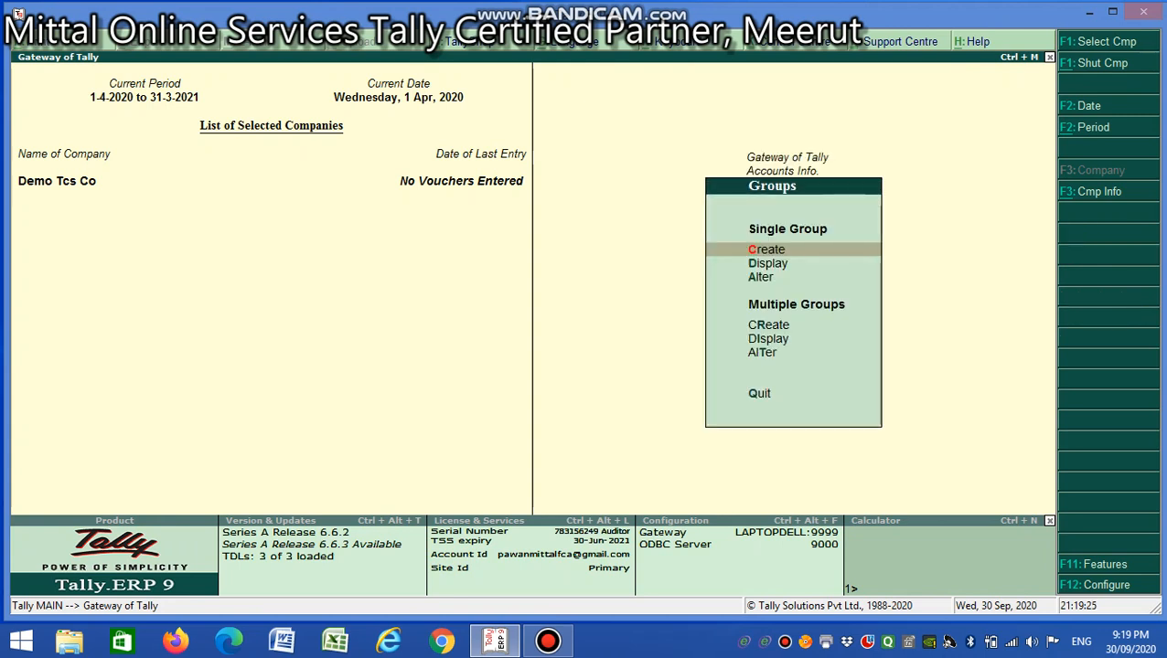
{"action": "key", "text": "Escape"}
{"action": "key", "text": "Down"}
{"action": "key", "text": "Down"}
{"action": "key", "text": "Down"}
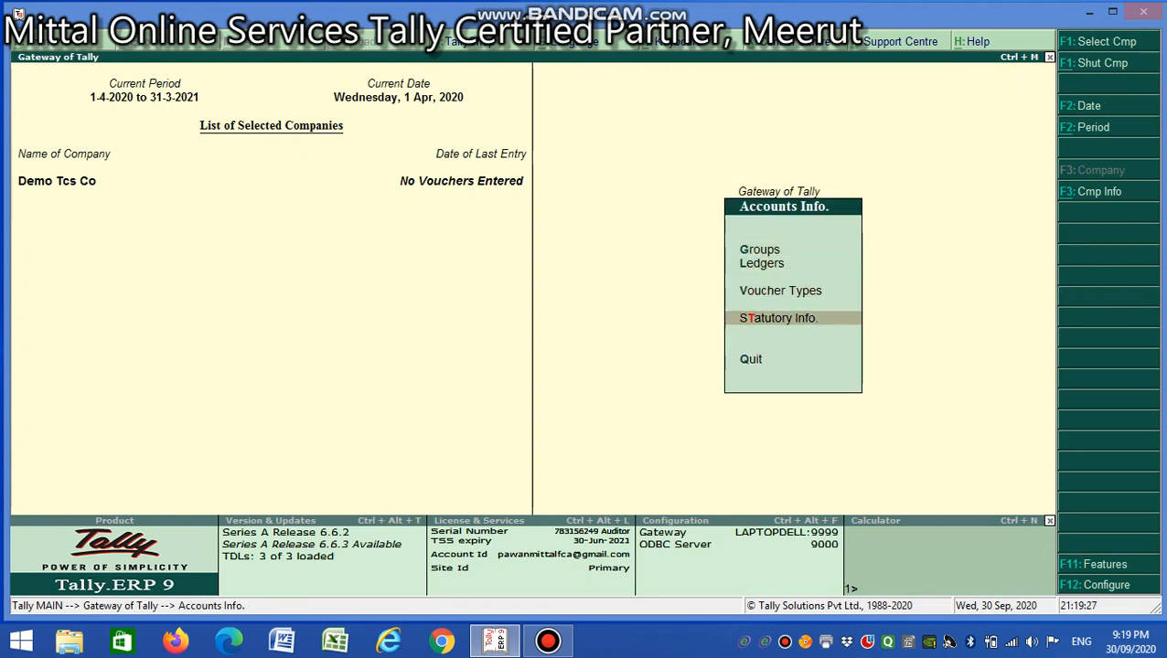
{"action": "key", "text": "Return"}
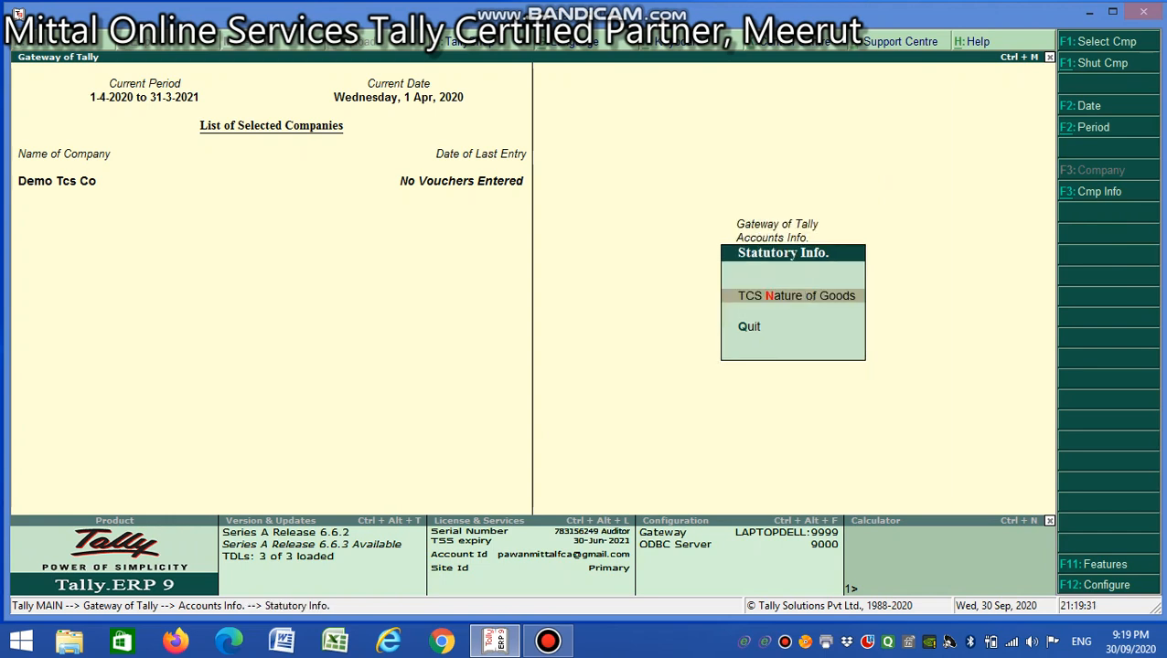
{"action": "key", "text": "Return"}
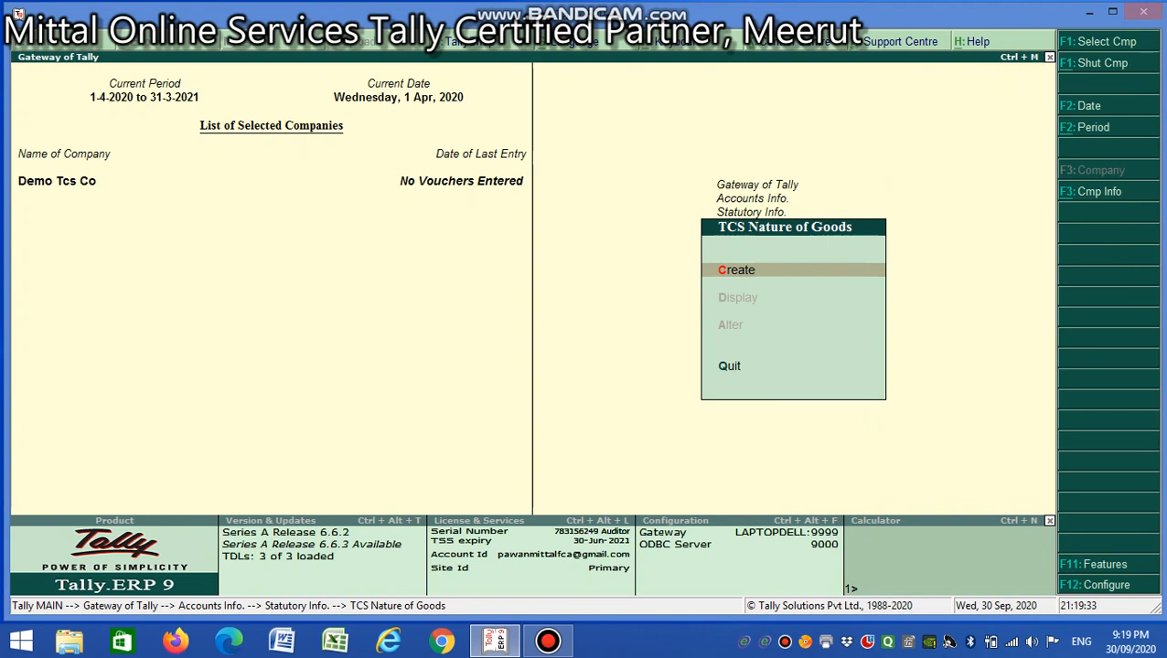
- Start a TCS nature of goods named Sales of Any Goods under section 206C, leaving the payment code blank
{"action": "key", "text": "Return"}
{"action": "type", "text": "Sal"}
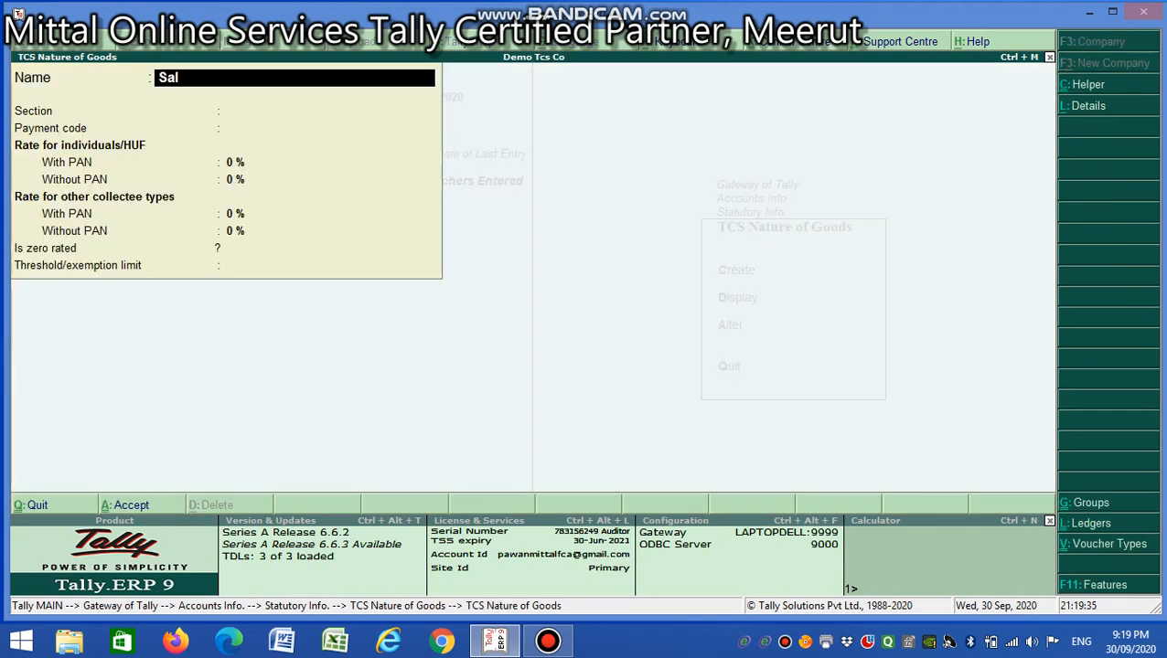
{"action": "type", "text": "es of Any Ggods"}
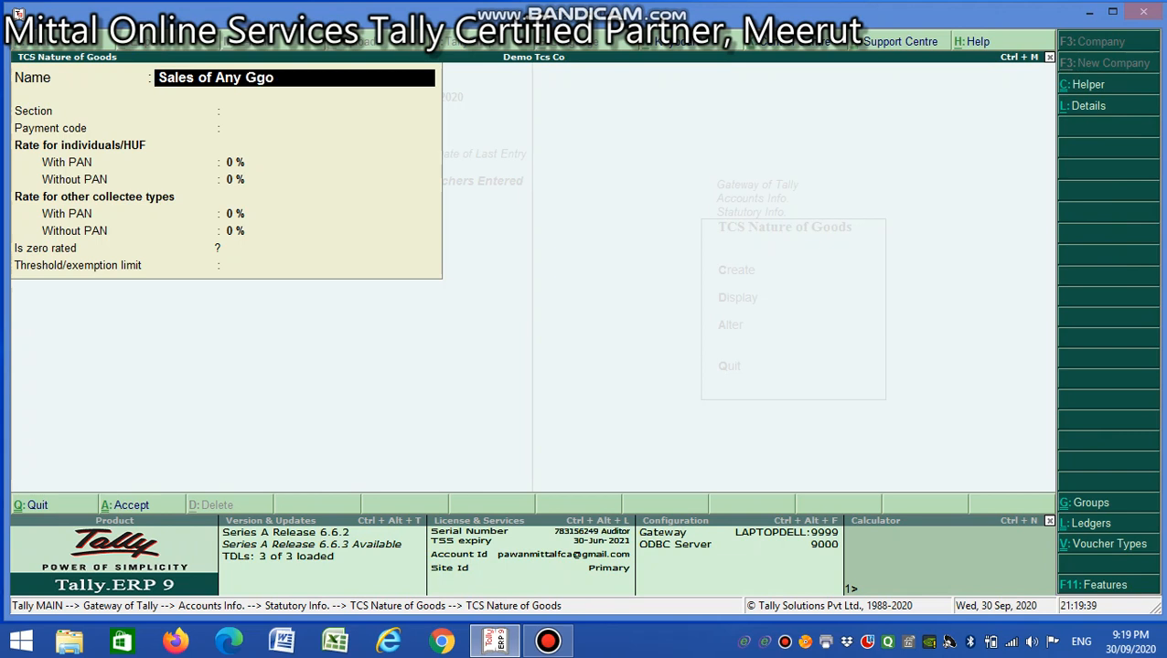
{"action": "key", "text": "BackSpace"}
{"action": "key", "text": "BackSpace"}
{"action": "key", "text": "BackSpace"}
{"action": "type", "text": "oods"}
{"action": "key", "text": "Return"}
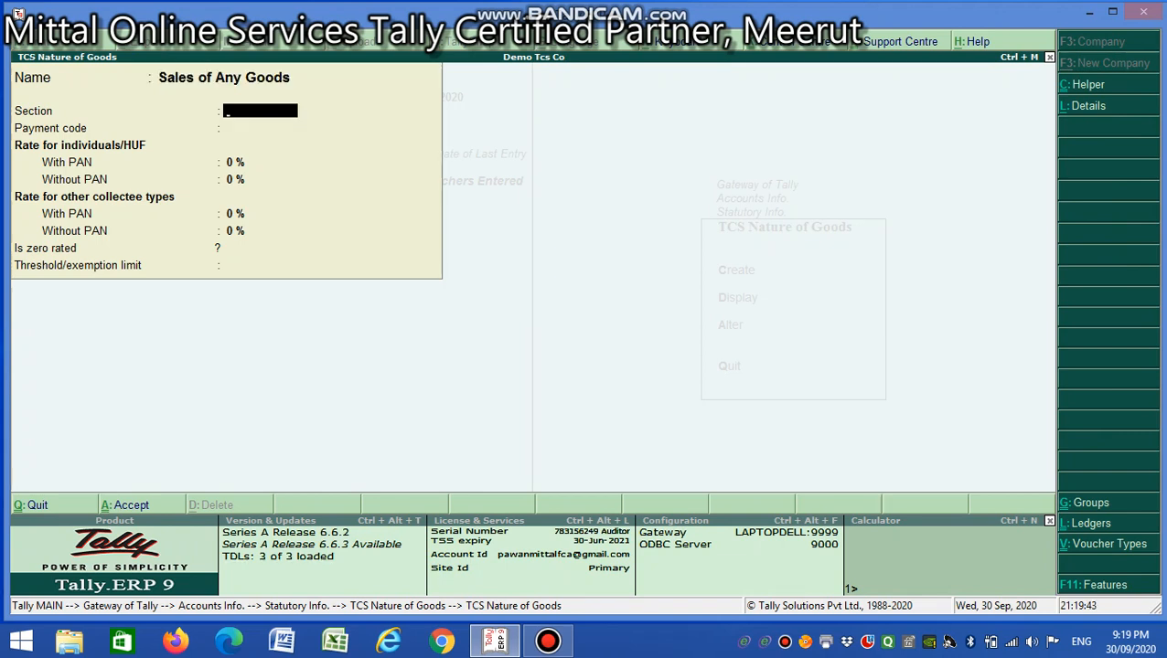
{"action": "type", "text": "206c"}
{"action": "key", "text": "Return"}
{"action": "key", "text": "Return"}
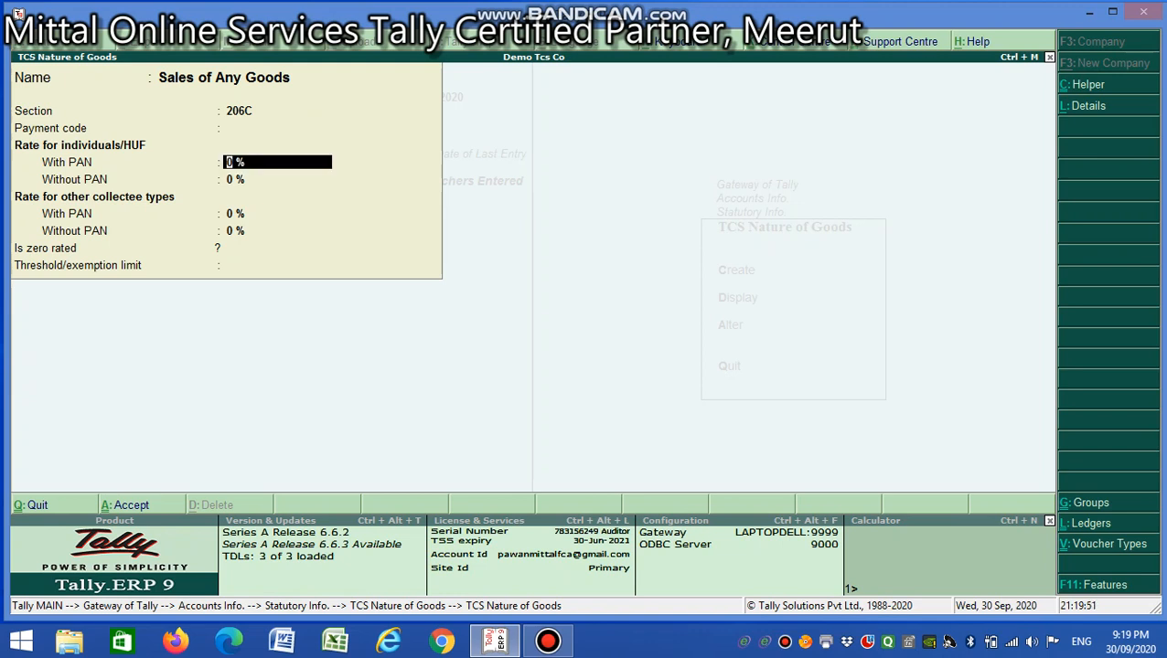
- Set the TCS rates to 0.075% with PAN and 1% without PAN, leave the exemption limit blank and save the nature of goods
{"action": "type", "text": ".075"}
{"action": "key", "text": "Return"}
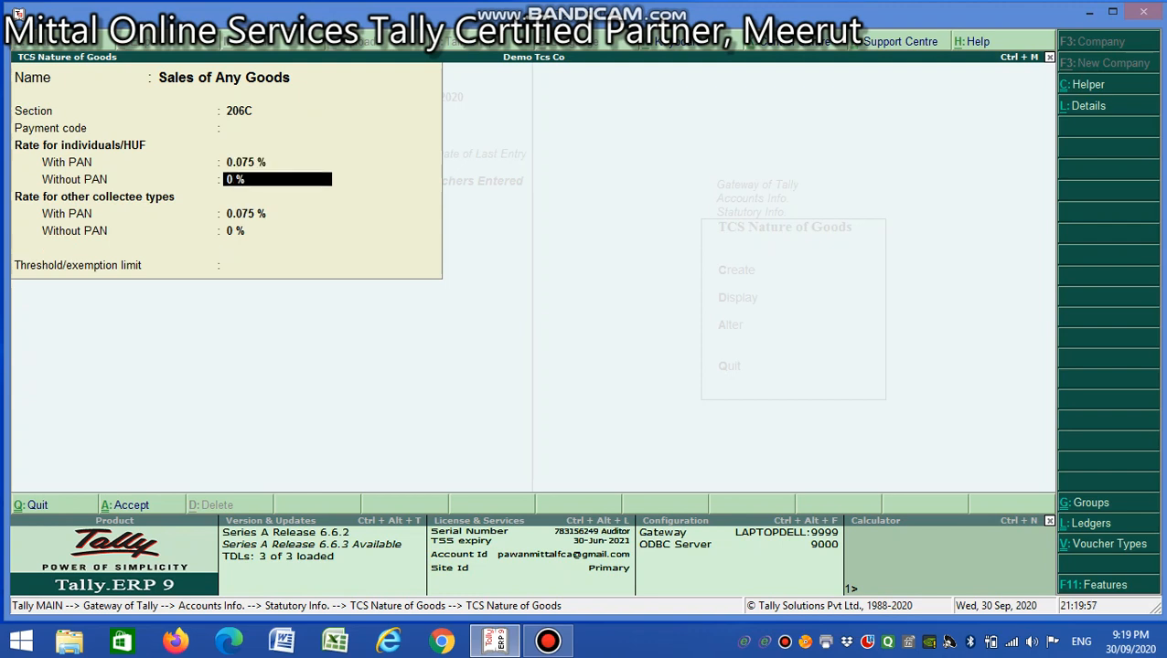
{"action": "type", "text": "1"}
{"action": "key", "text": "Return"}
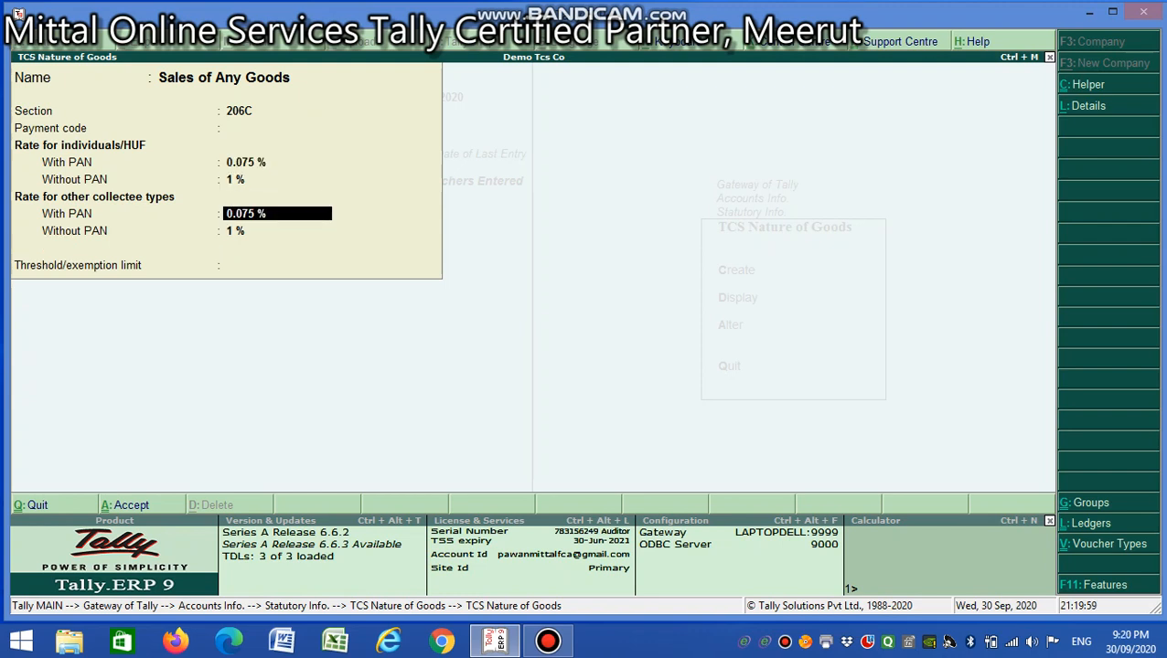
{"action": "key", "text": "Return"}
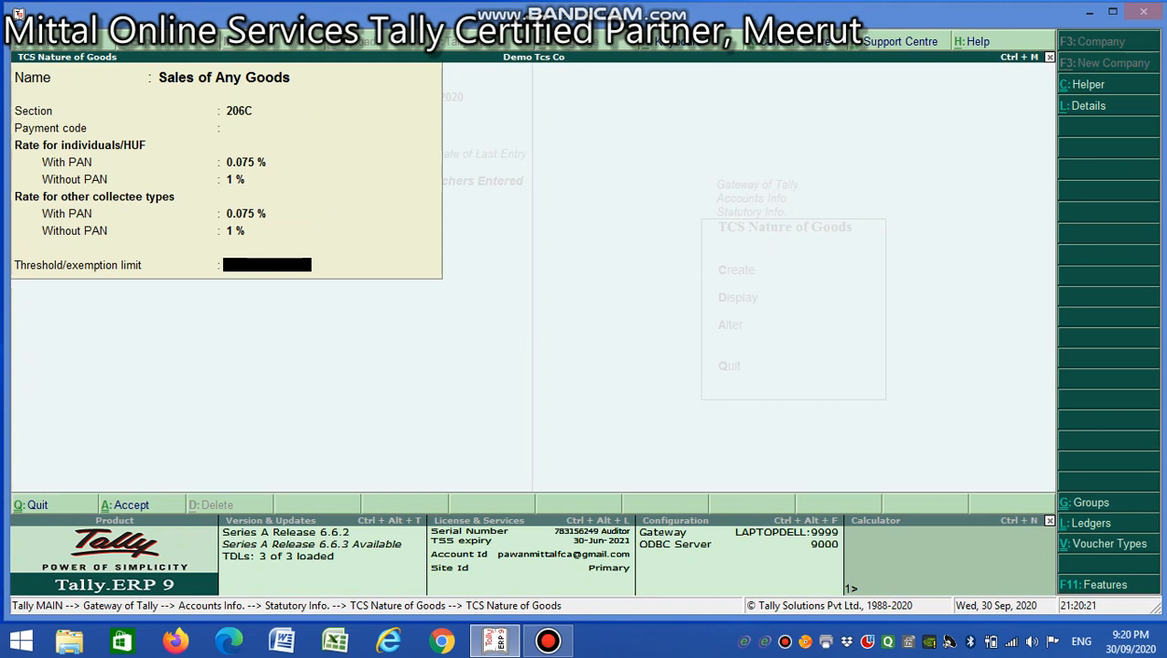
{"action": "key", "text": "Return"}
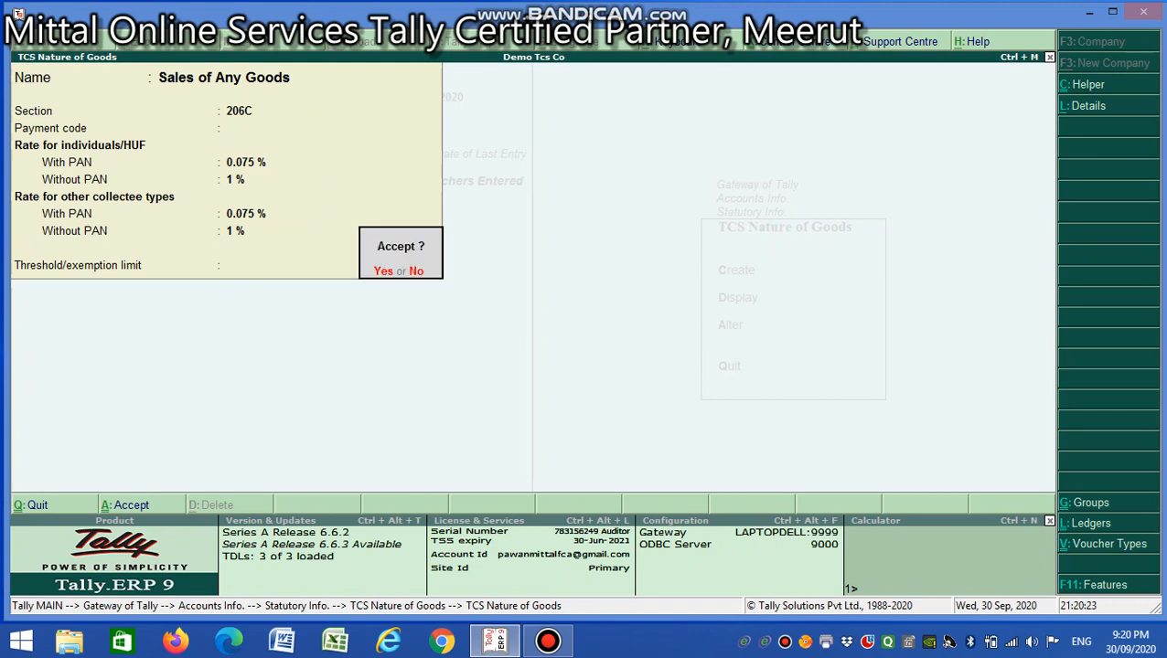
{"action": "key", "text": "y"}
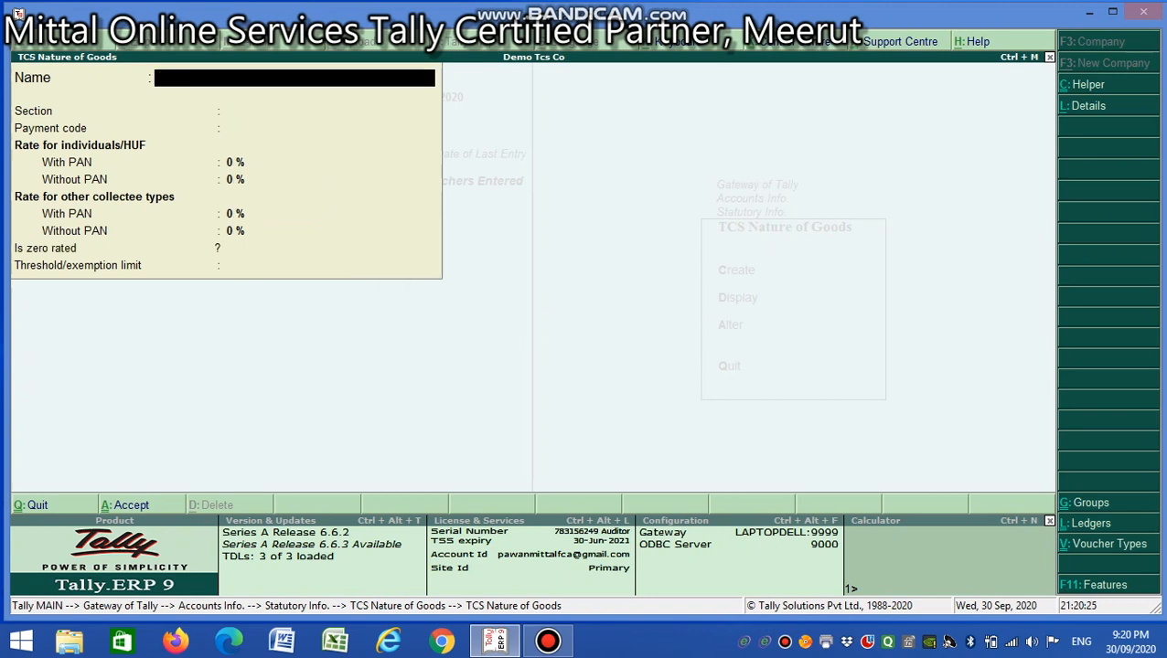
- Open the rate and exemption limit details of the Sales of Any Goods nature of goods for alteration
{"action": "key", "text": "Escape"}
{"action": "key", "text": "y"}
{"action": "key", "text": "Down"}
{"action": "key", "text": "Down"}
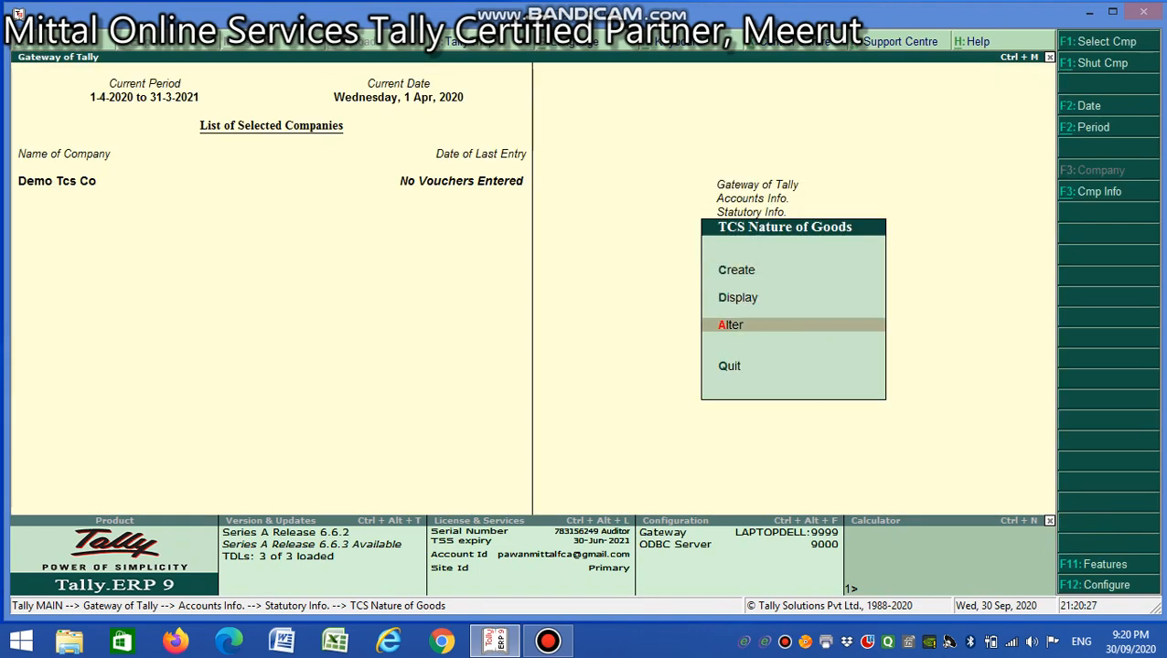
{"action": "key", "text": "Return"}
{"action": "key", "text": "Return"}
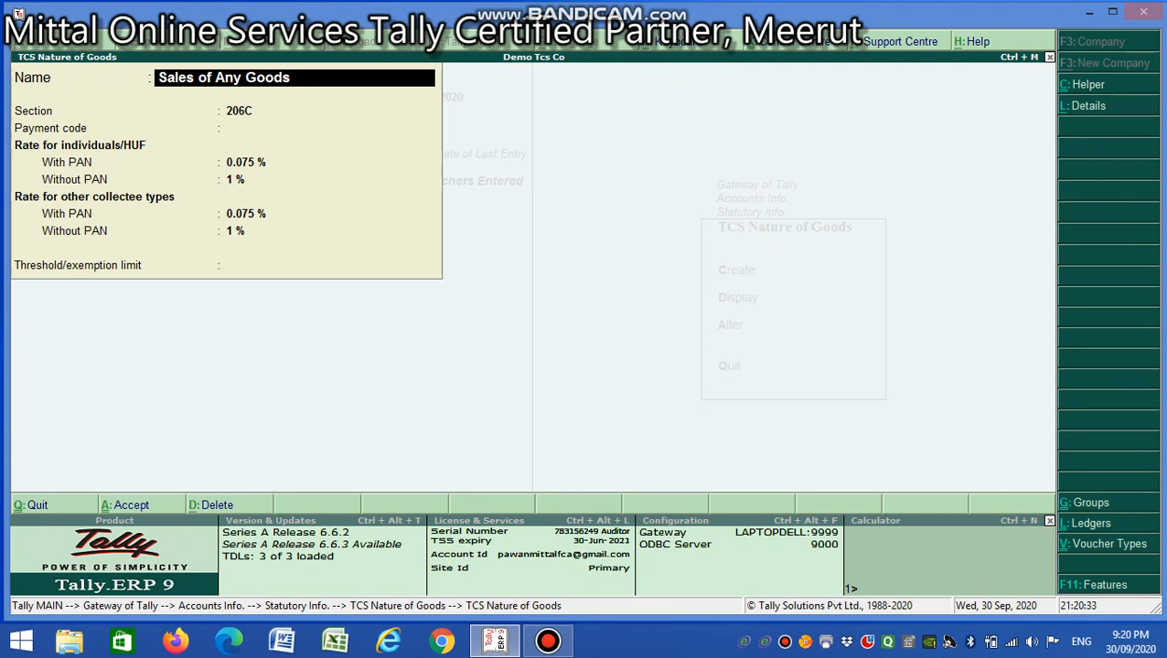
{"action": "key", "text": "Return"}
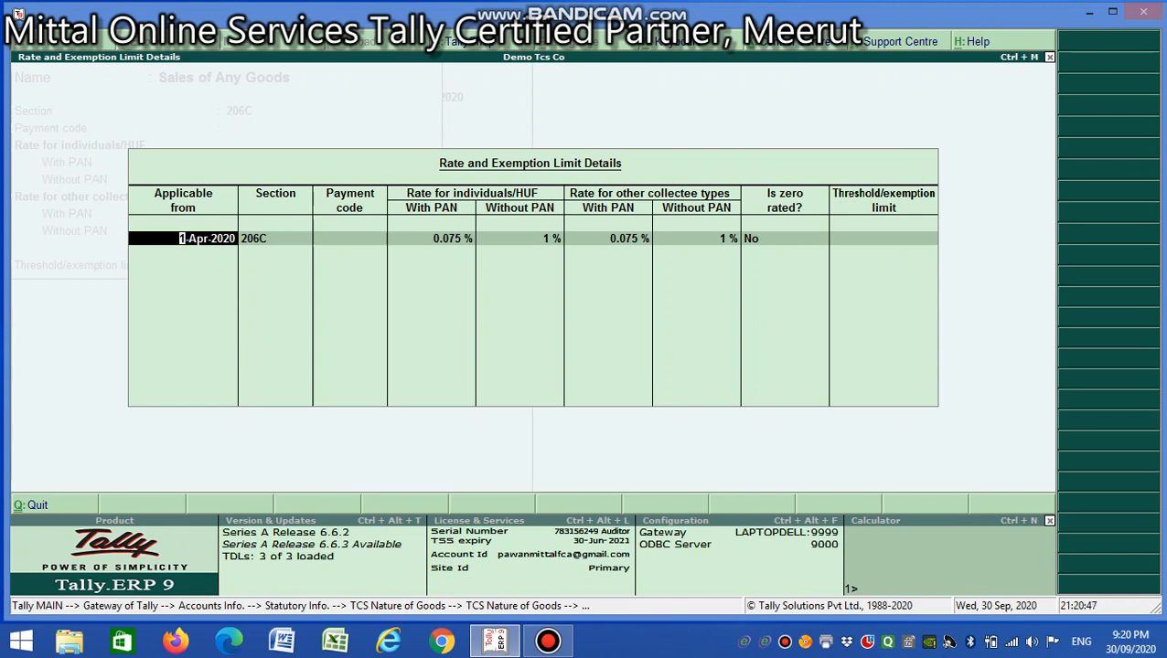
- Make the section 206C rates applicable from 1-Oct-2020, keep the other details and save the altered nature of goods
{"action": "type", "text": "1-10-2020"}
{"action": "key", "text": "Return"}
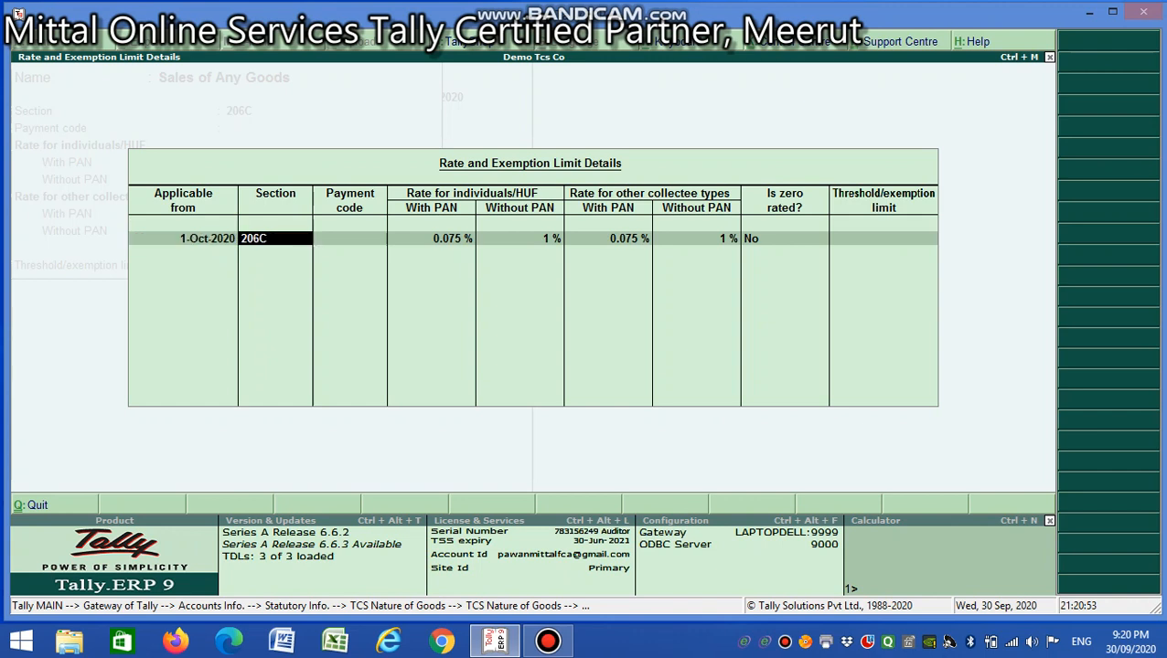
{"action": "key", "text": "Return"}
{"action": "key", "text": "Return"}
{"action": "key", "text": "Return"}
{"action": "key", "text": "Return"}
{"action": "key", "text": "Return"}
{"action": "key", "text": "Return"}
{"action": "key", "text": "Return"}
{"action": "key", "text": "Return"}
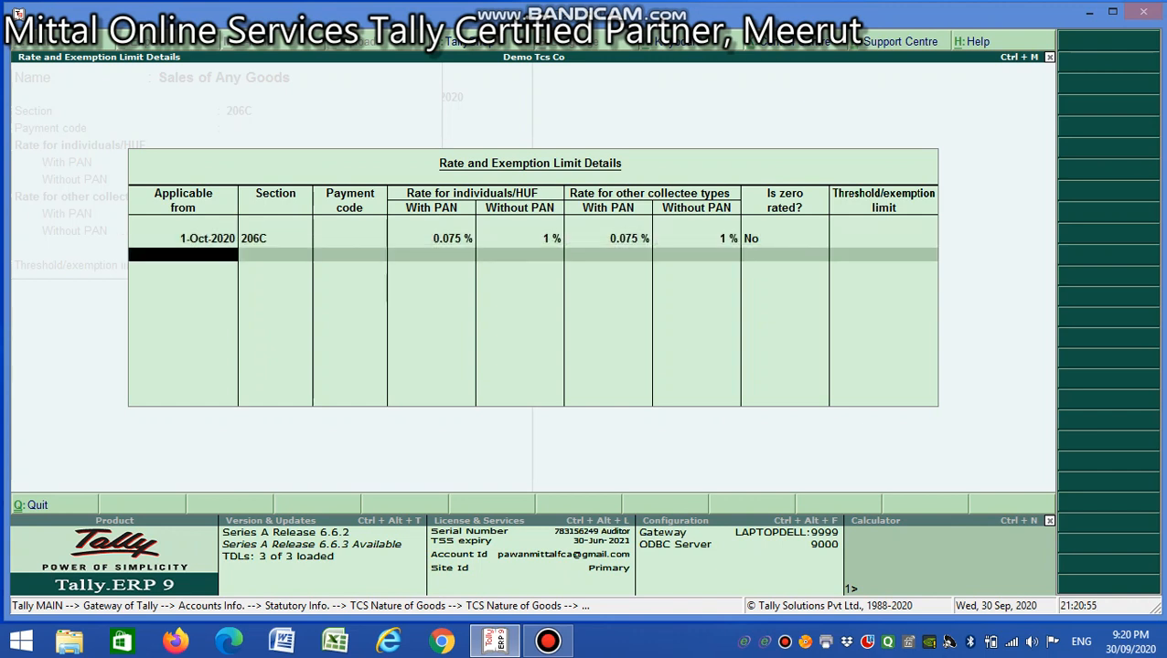
{"action": "key", "text": "Return"}
{"action": "key", "text": "Return"}
{"action": "key", "text": "Return"}
{"action": "key", "text": "Return"}
{"action": "key", "text": "Return"}
{"action": "key", "text": "Return"}
{"action": "key", "text": "Return"}
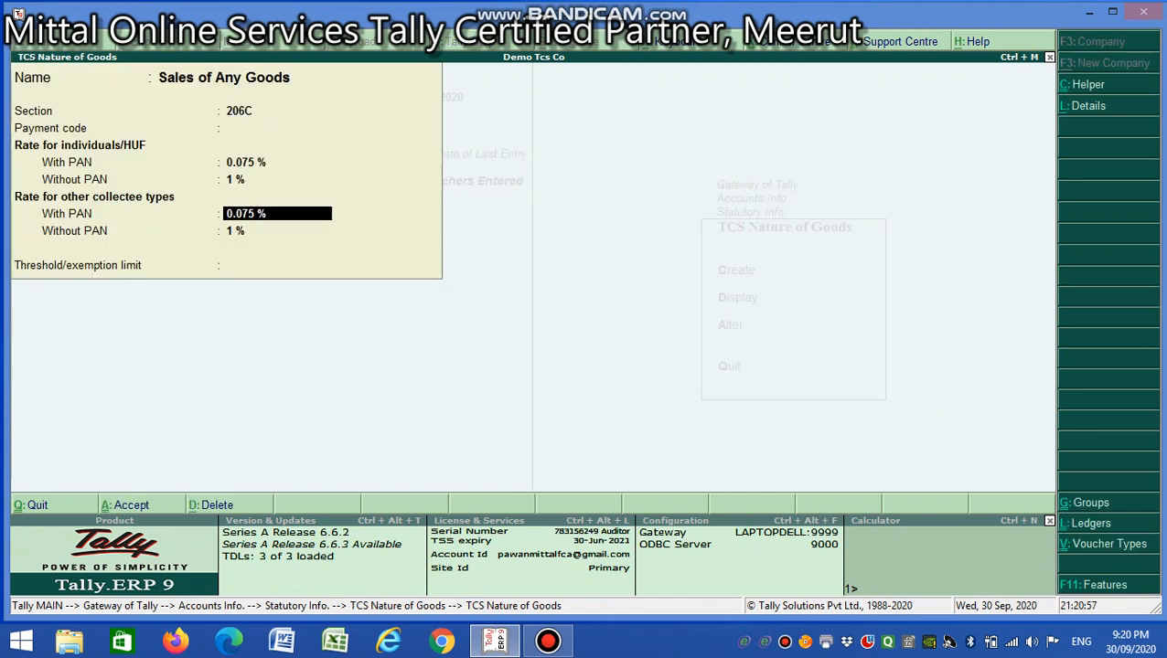
{"action": "key", "text": "Return"}
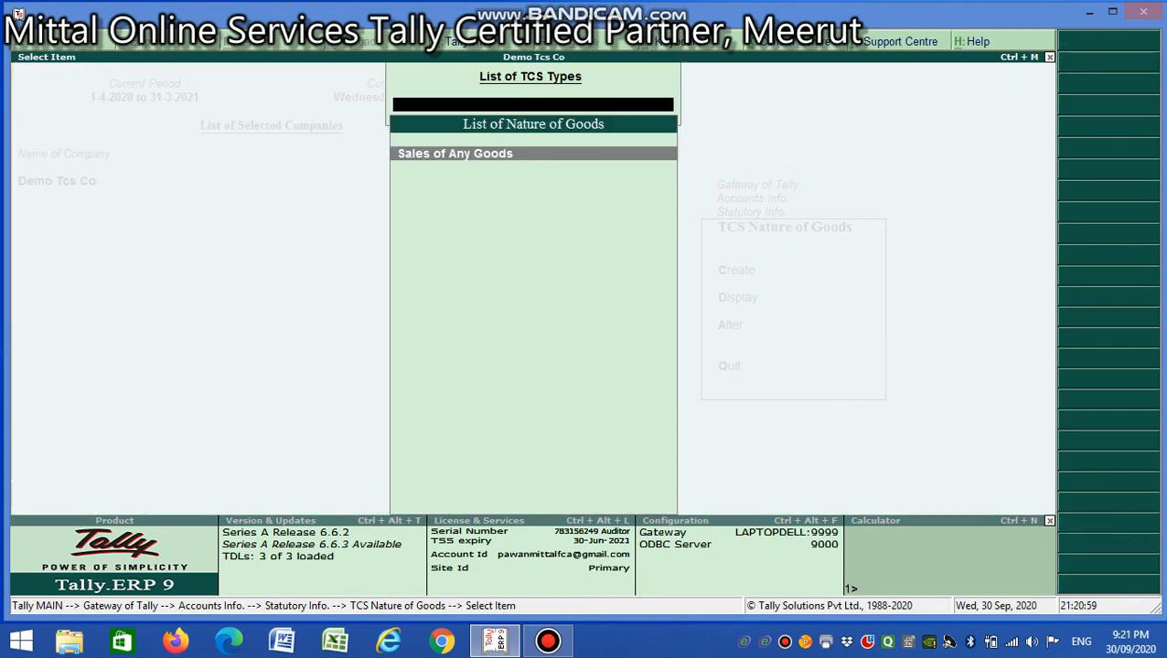
- Leave the TCS Nature of Goods masters and start creating a new single ledger
{"action": "key", "text": "Escape"}
{"action": "key", "text": "Escape"}
{"action": "key", "text": "Escape"}
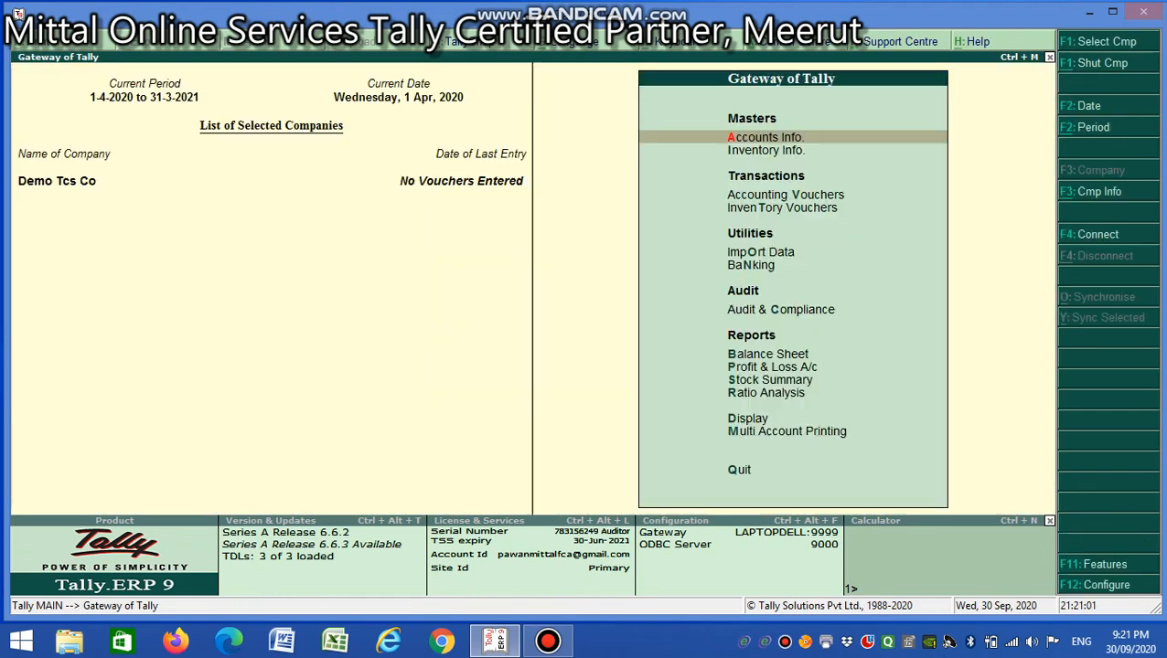
{"action": "key", "text": "Return"}
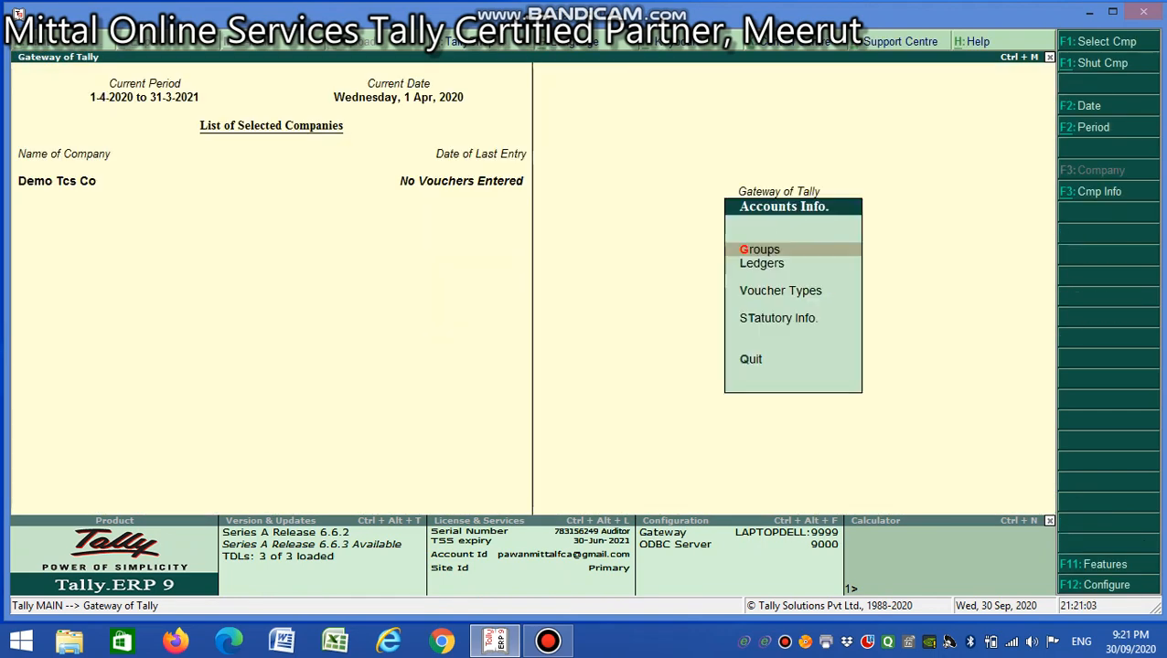
{"action": "key", "text": "l"}
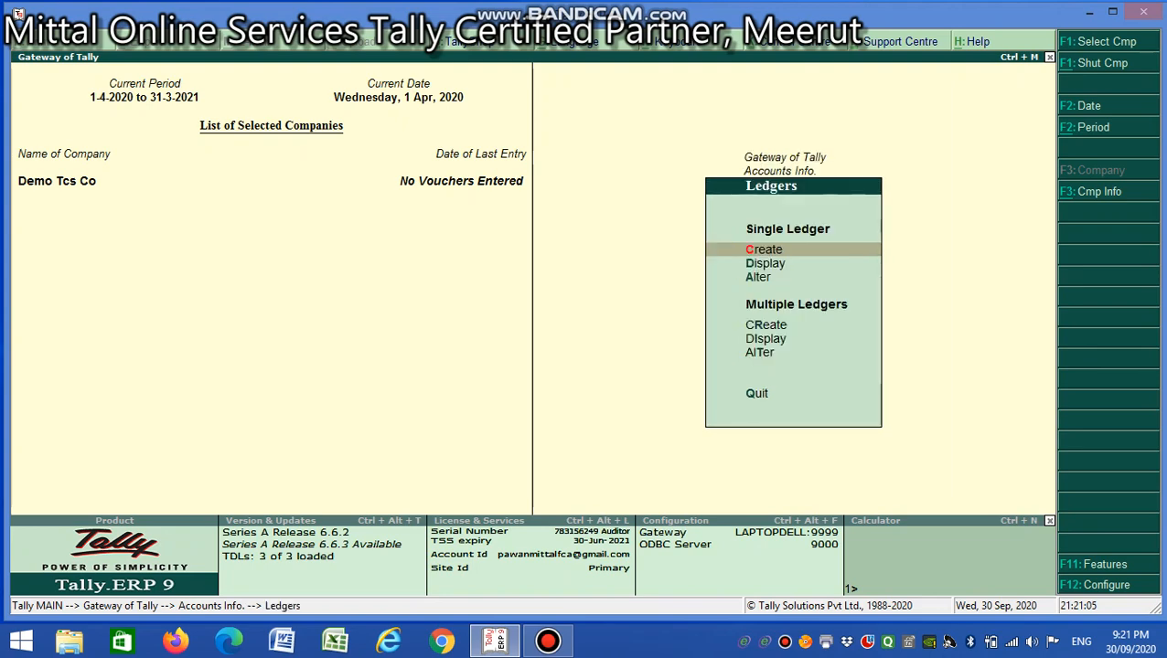
{"action": "key", "text": "a"}
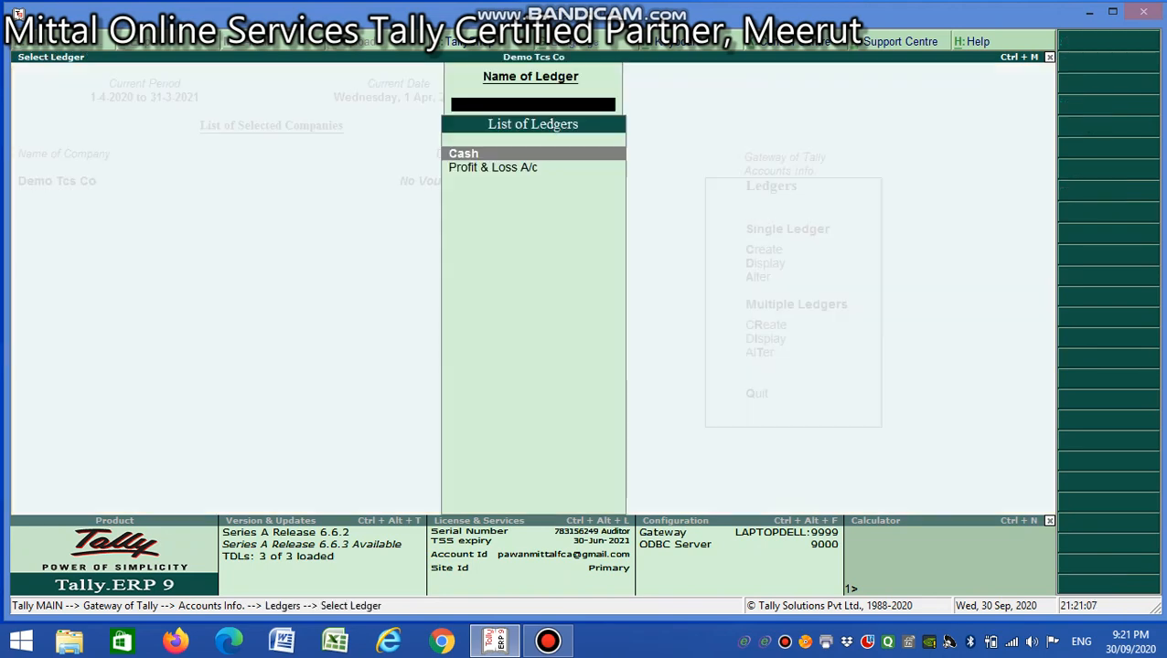
{"action": "key", "text": "Escape"}
{"action": "type", "text": "c"}
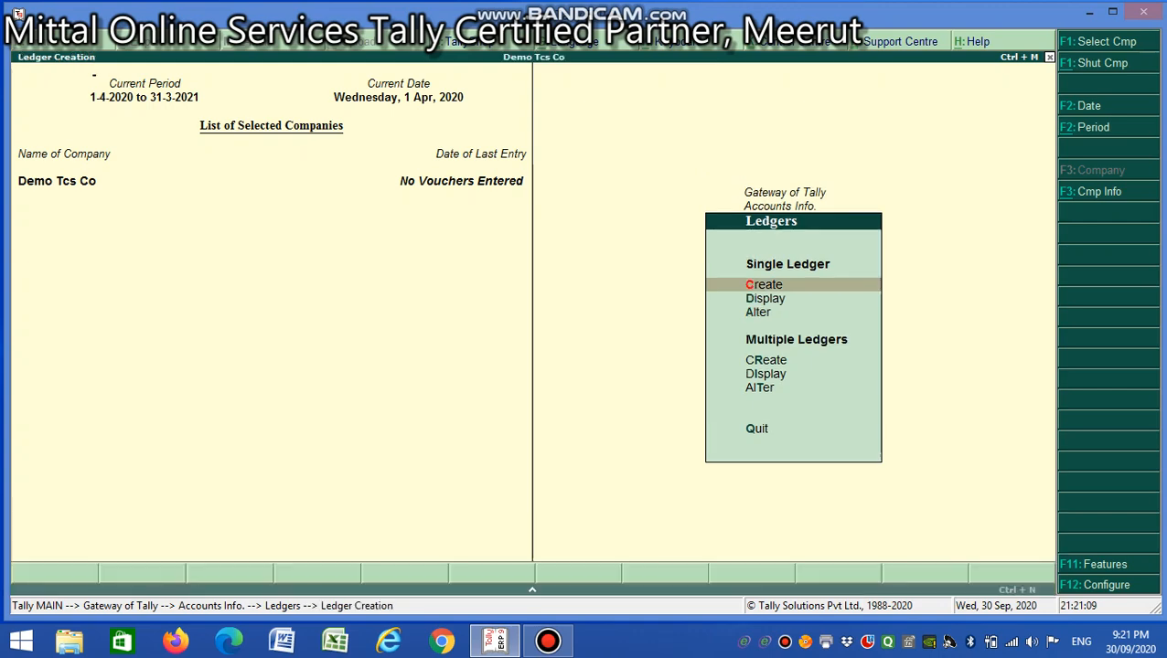
- Name the ledger Sales, group it under Sales Accounts and set its type of supply to Goods
{"action": "type", "text": "Sales"}
{"action": "key", "text": "Return"}
{"action": "type", "text": "Sales"}
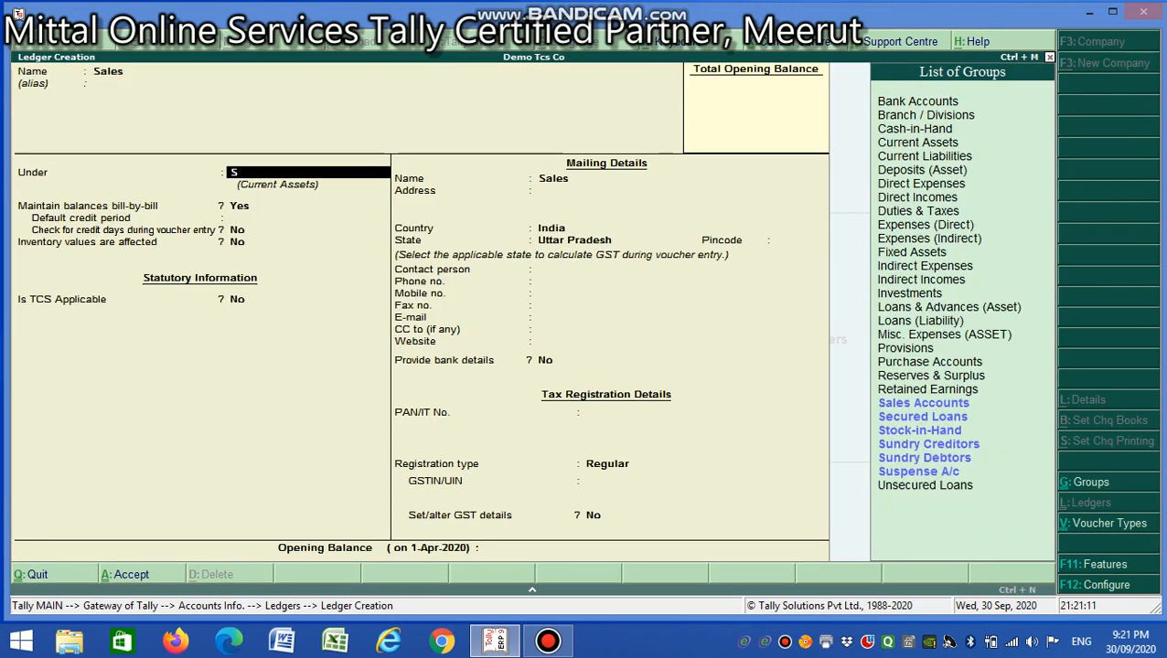
{"action": "key", "text": "Return"}
{"action": "key", "text": "Return"}
{"action": "key", "text": "Return"}
{"action": "key", "text": "Return"}
{"action": "key", "text": "Return"}
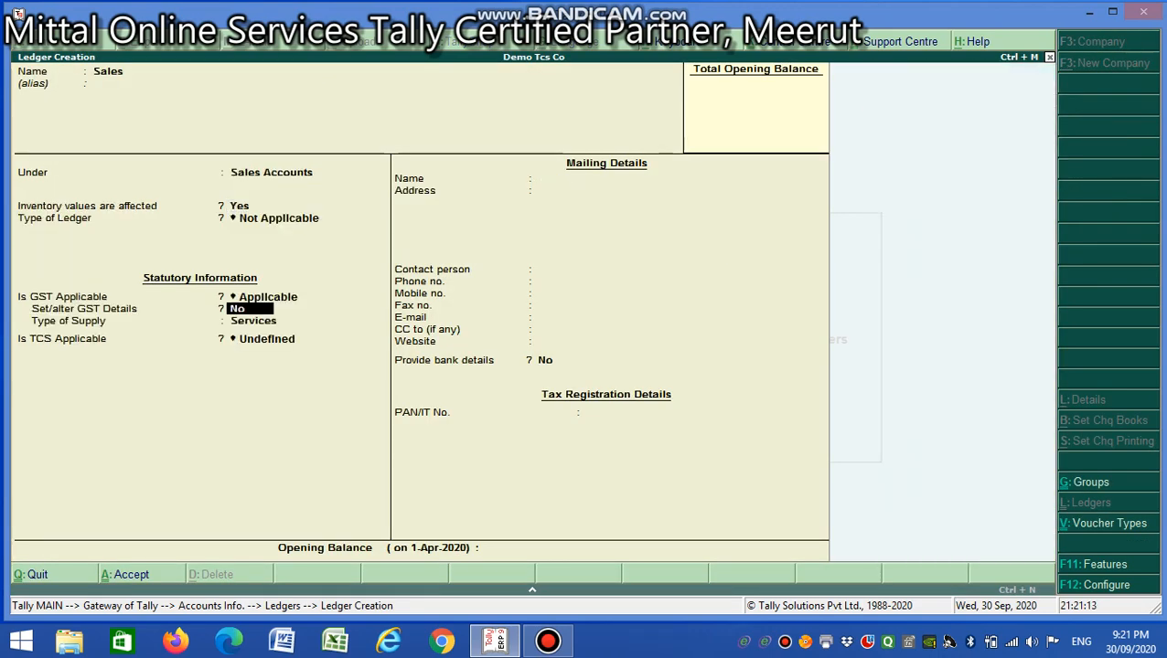
{"action": "key", "text": "Up"}
{"action": "key", "text": "Return"}
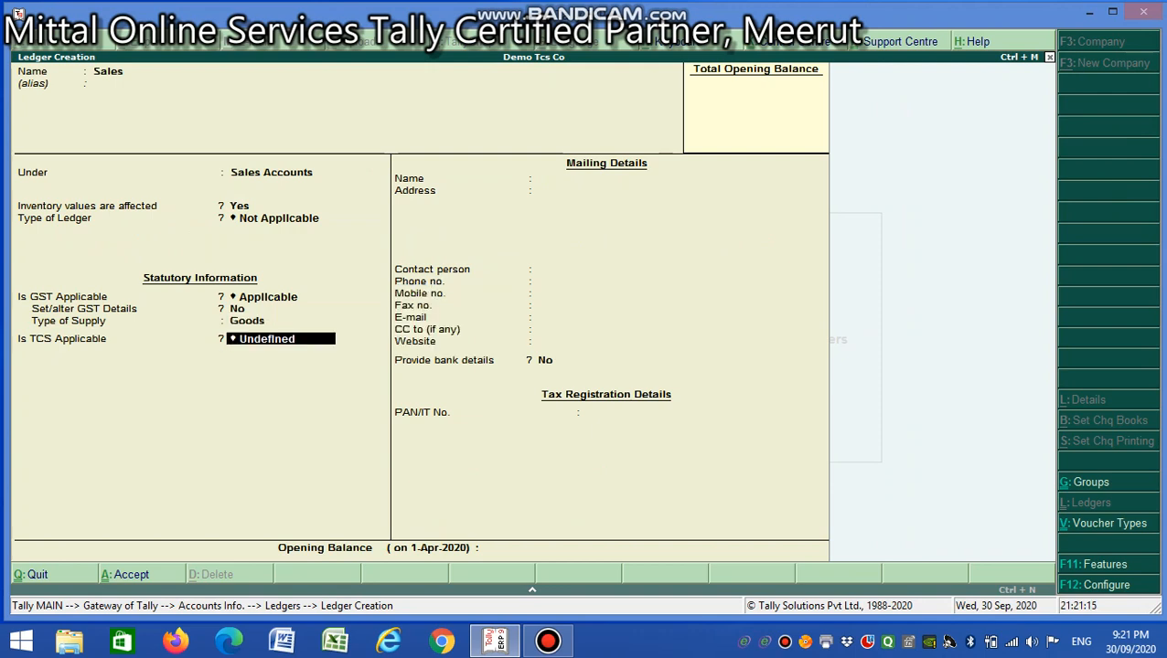
- Make TCS applicable to the Sales ledger with nature of goods Sales of Any Goods, then save it and leave ledger creation
{"action": "type", "text": "A"}
{"action": "key", "text": "Return"}
{"action": "key", "text": "Down"}
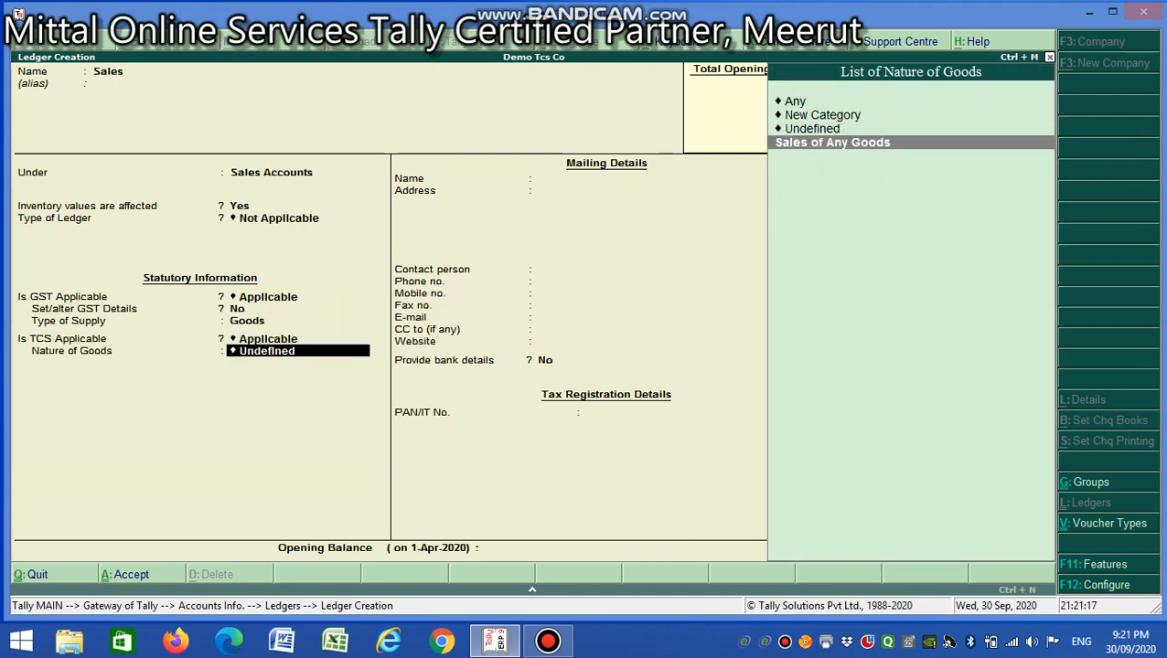
{"action": "key", "text": "Return"}
{"action": "key", "text": "Return"}
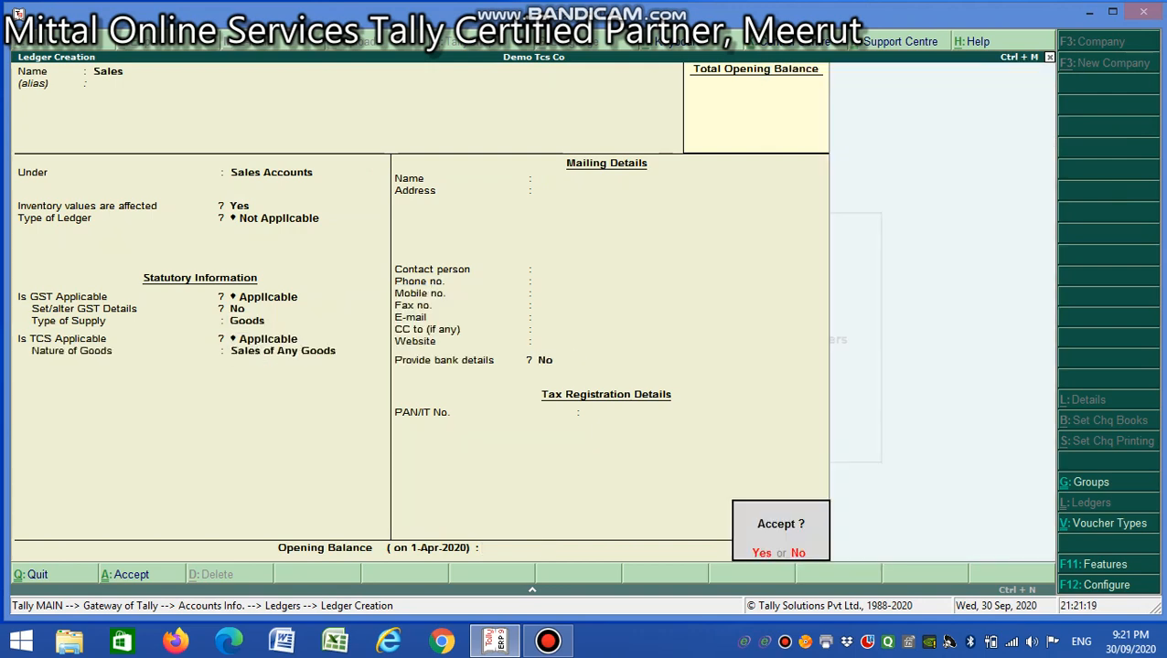
{"action": "key", "text": "Return"}
{"action": "key", "text": "Escape"}
{"action": "key", "text": "Return"}
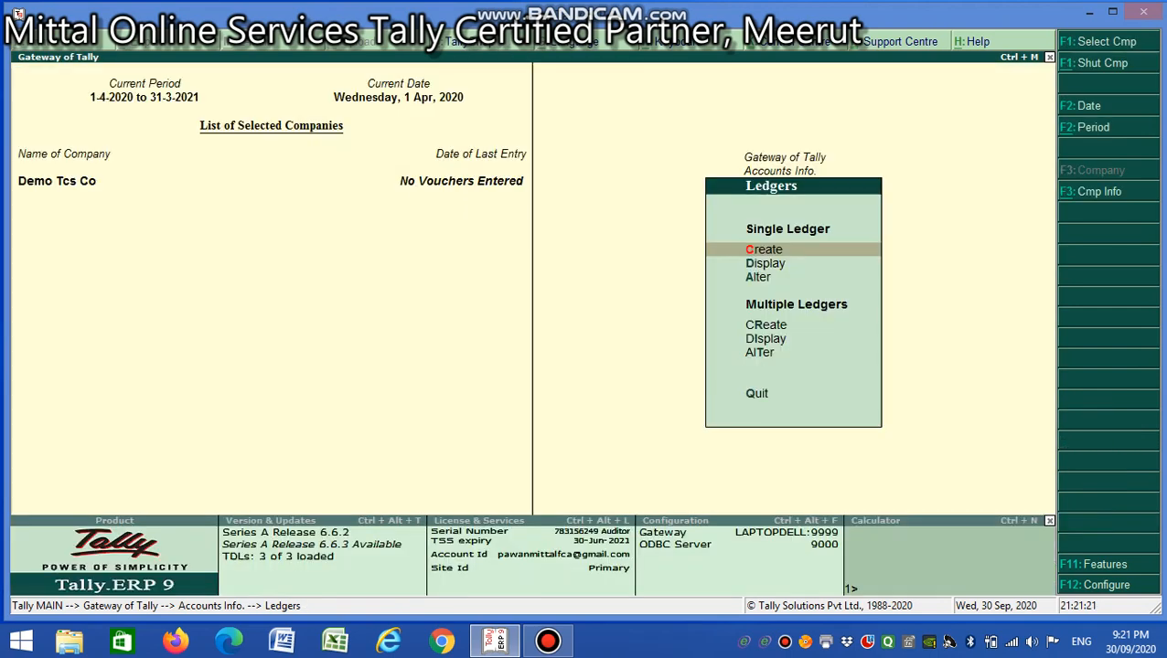
- Start a CGST ledger under Duties & Taxes with duty type GST and tax type Central Tax, keeping the calculation and rounding defaults
{"action": "key", "text": "Return"}
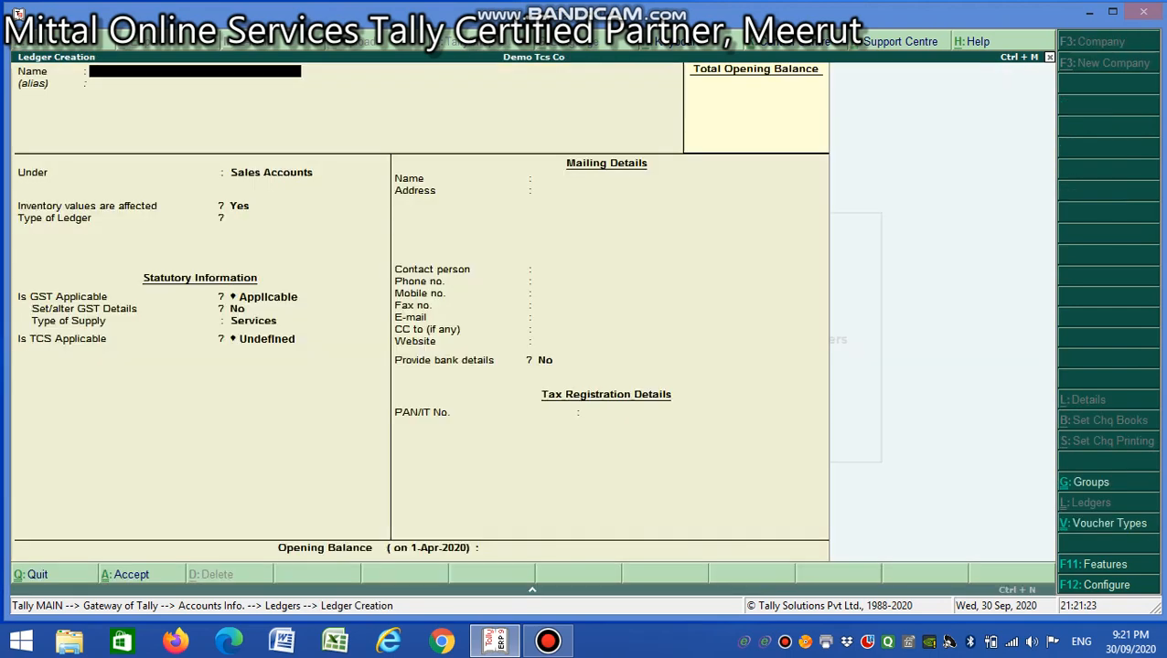
{"action": "type", "text": "CGST"}
{"action": "key", "text": "Return"}
{"action": "type", "text": "d"}
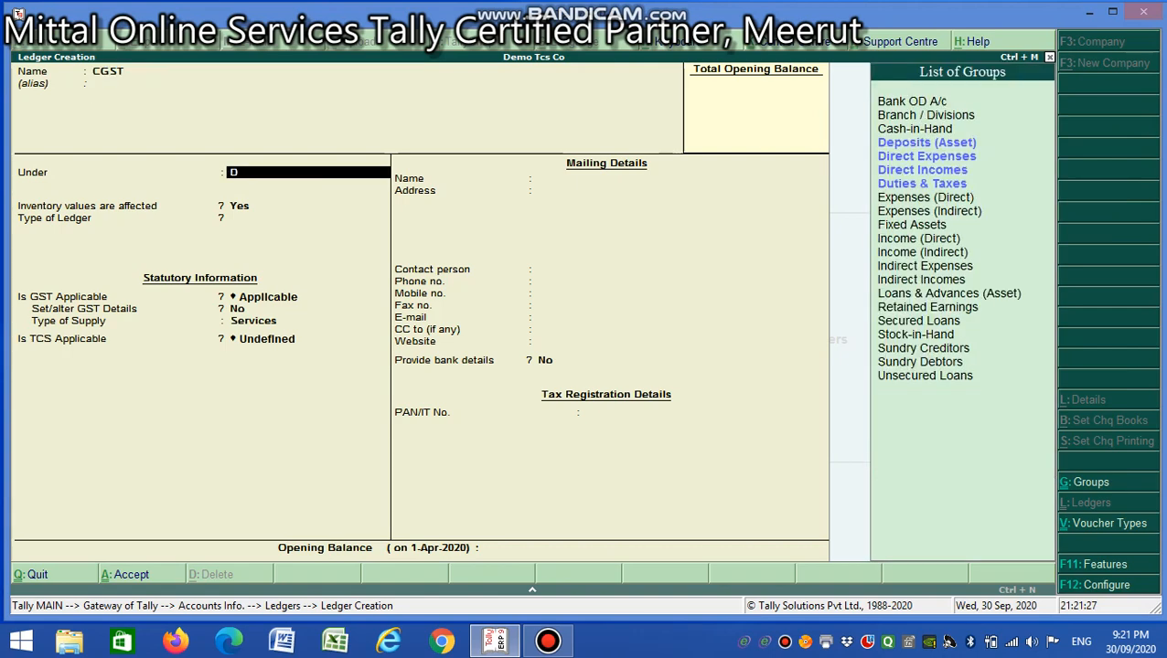
{"action": "type", "text": "u"}
{"action": "key", "text": "Return"}
{"action": "key", "text": "Up"}
{"action": "key", "text": "Return"}
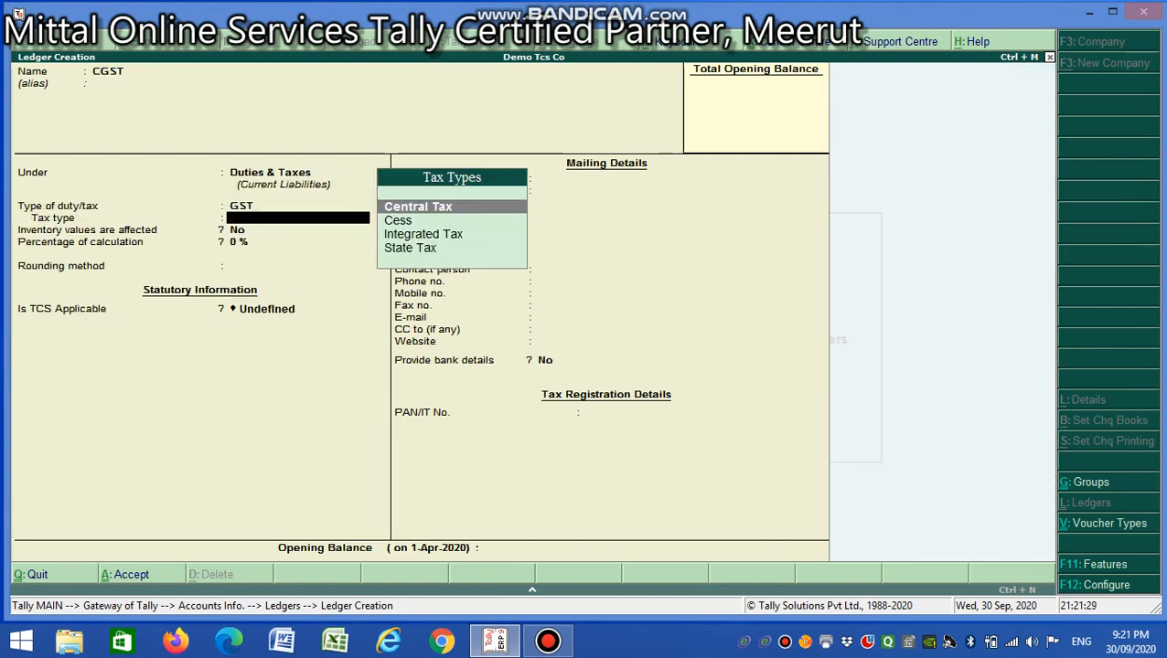
{"action": "key", "text": "Return"}
{"action": "key", "text": "Return"}
{"action": "key", "text": "Return"}
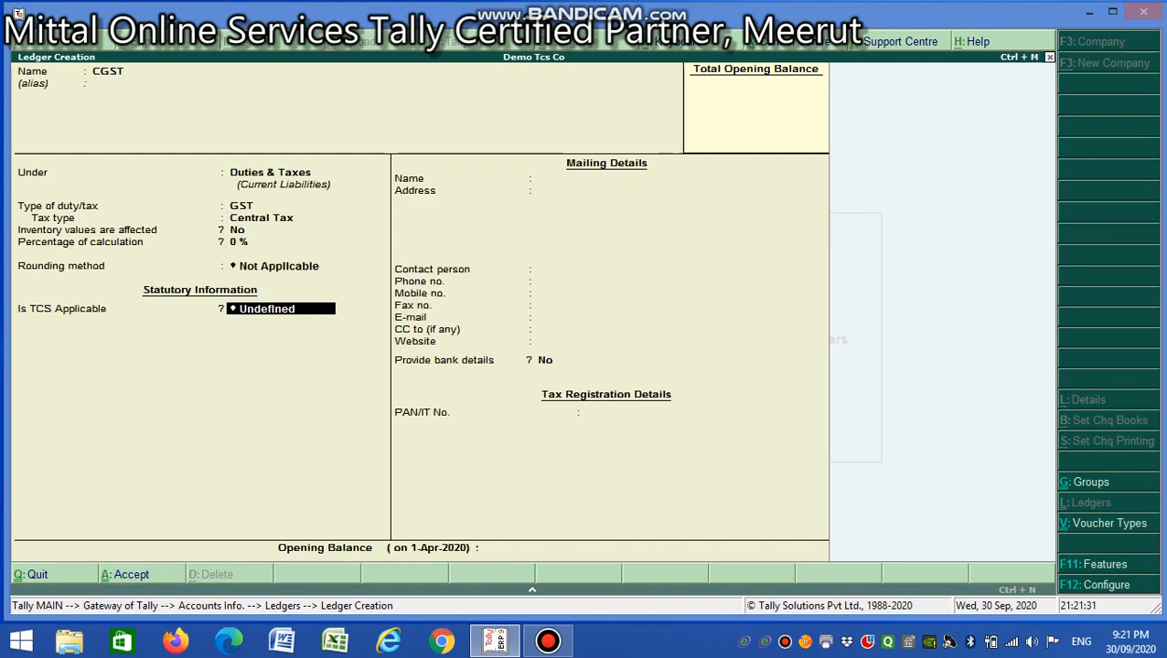
- Make TCS applicable to the CGST ledger with nature of goods Sales of Any Goods and save the ledger
{"action": "type", "text": "A"}
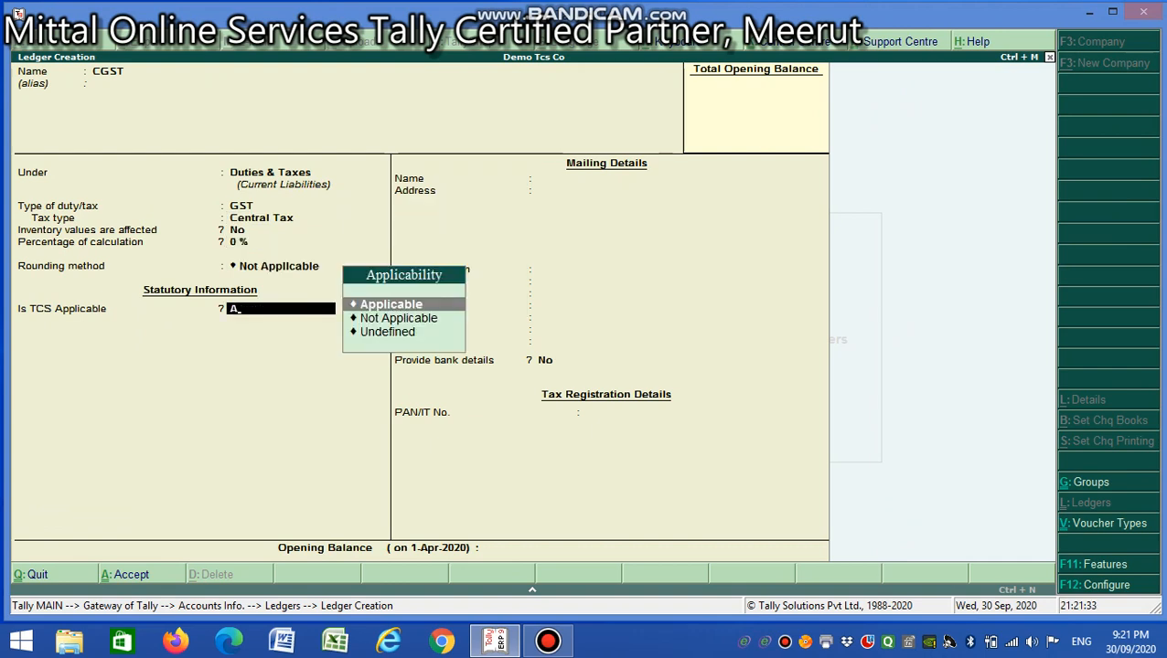
{"action": "key", "text": "Return"}
{"action": "key", "text": "Down"}
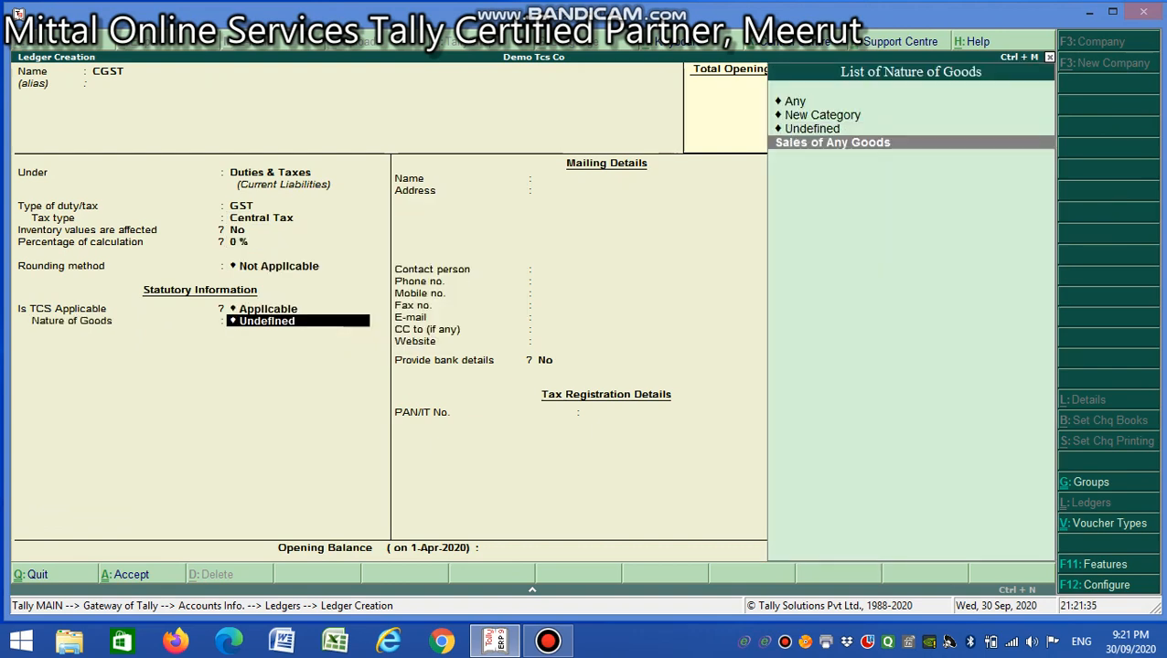
{"action": "key", "text": "Return"}
{"action": "key", "text": "Return"}
{"action": "key", "text": "Return"}
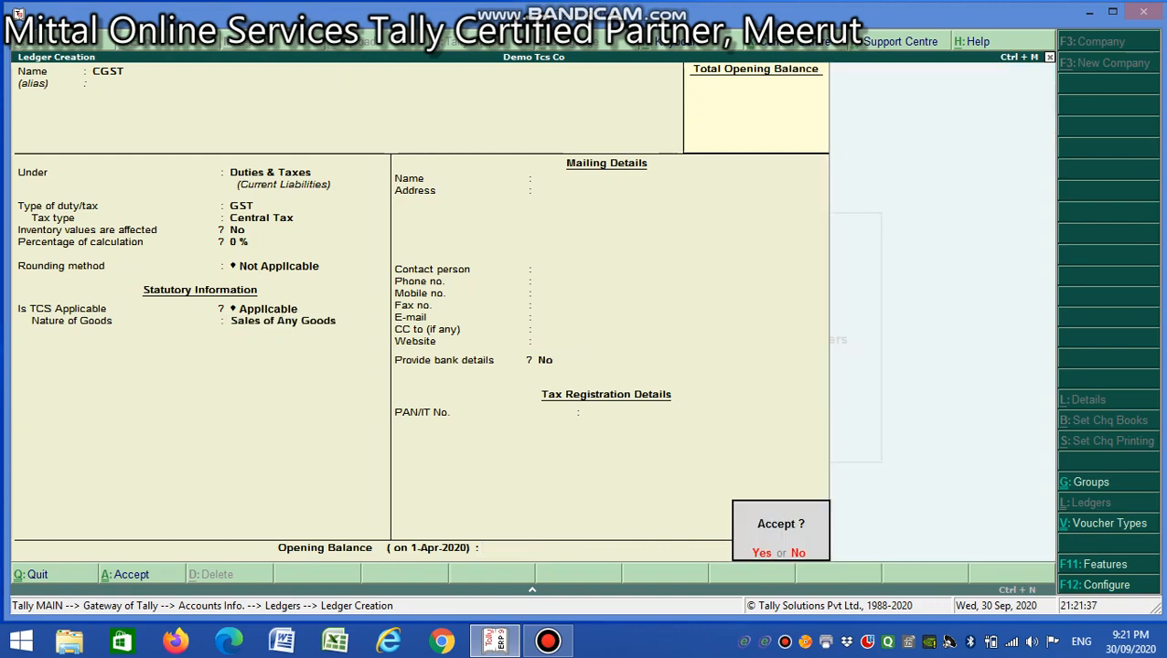
{"action": "key", "text": "Return"}
- Start an SGST ledger under Duties & Taxes with duty type GST and tax type State Tax, keeping the calculation and rounding defaults
{"action": "type", "text": "SGST"}
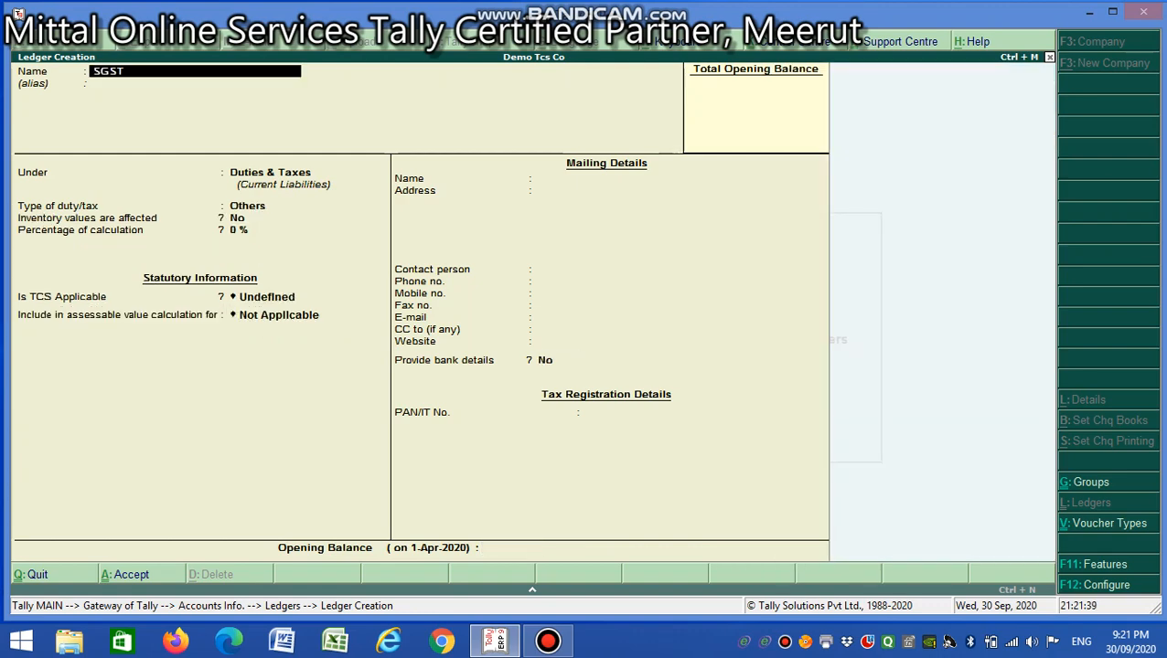
{"action": "key", "text": "Return"}
{"action": "key", "text": "Return"}
{"action": "key", "text": "Return"}
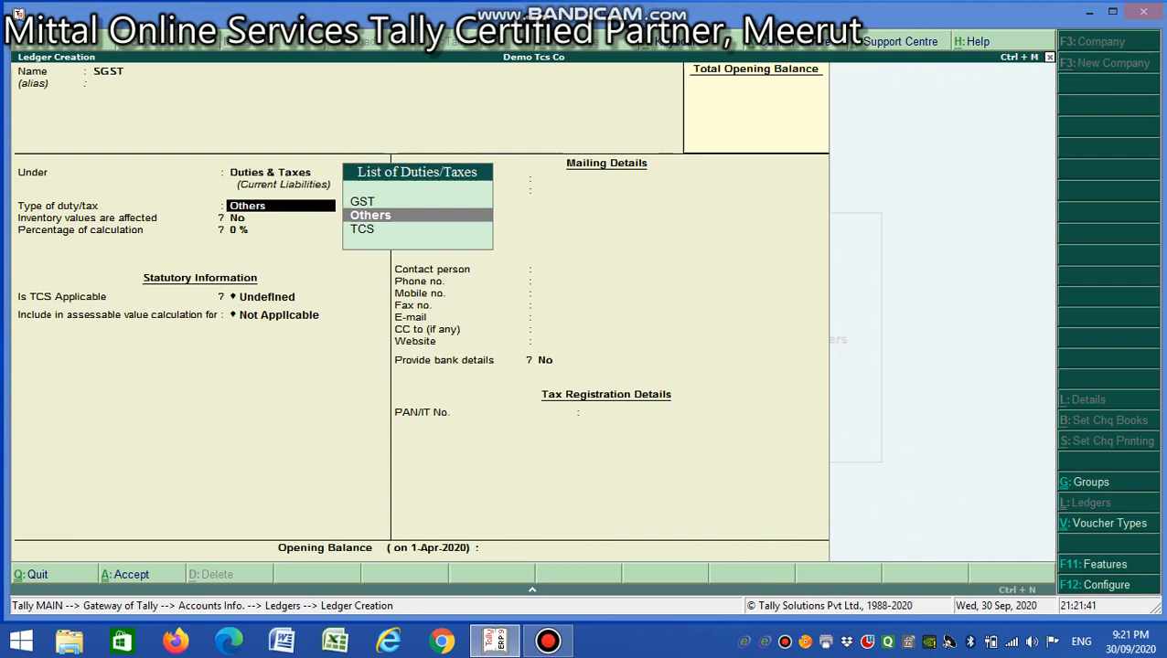
{"action": "key", "text": "Up"}
{"action": "key", "text": "Return"}
{"action": "key", "text": "Down"}
{"action": "key", "text": "Down"}
{"action": "key", "text": "Down"}
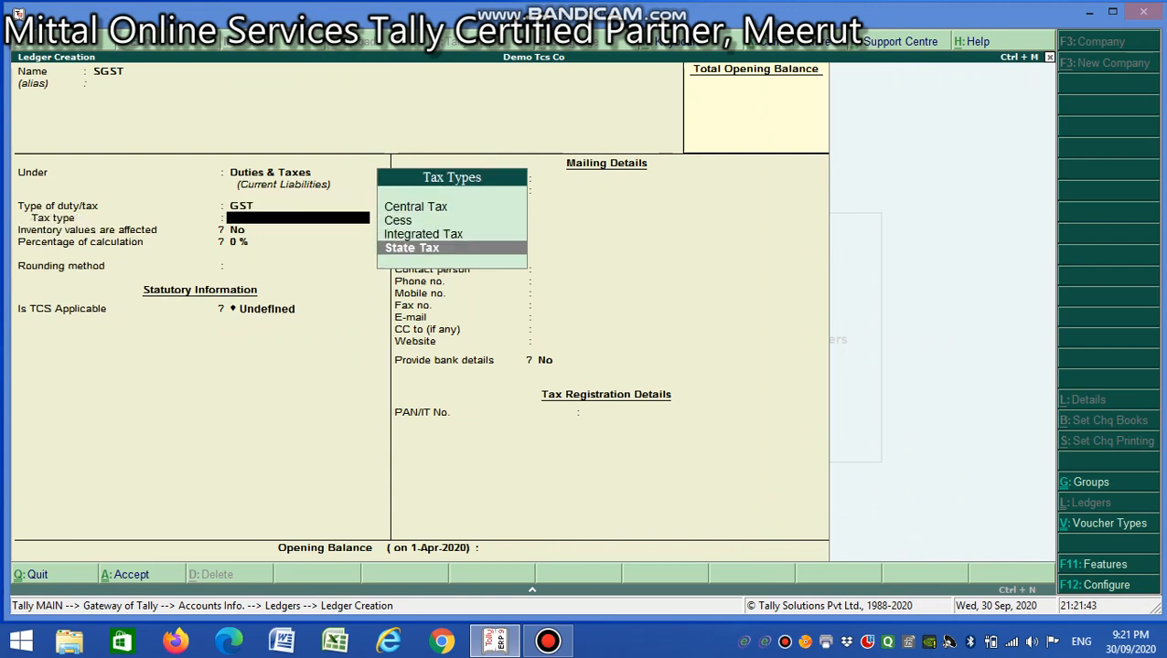
{"action": "key", "text": "Return"}
{"action": "key", "text": "Return"}
{"action": "key", "text": "Return"}
- Make TCS applicable to the SGST ledger with nature of goods Sales of Any Goods and save the ledger
{"action": "type", "text": "A"}
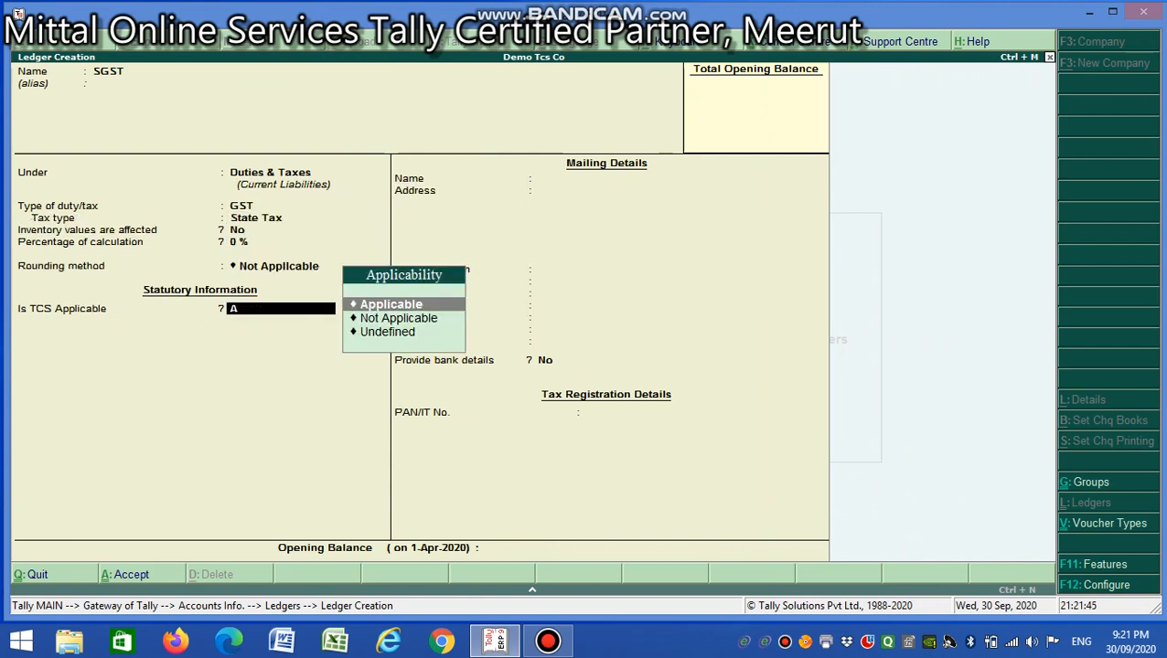
{"action": "key", "text": "Return"}
{"action": "key", "text": "Return"}
{"action": "key", "text": "BackSpace"}
{"action": "key", "text": "Down"}
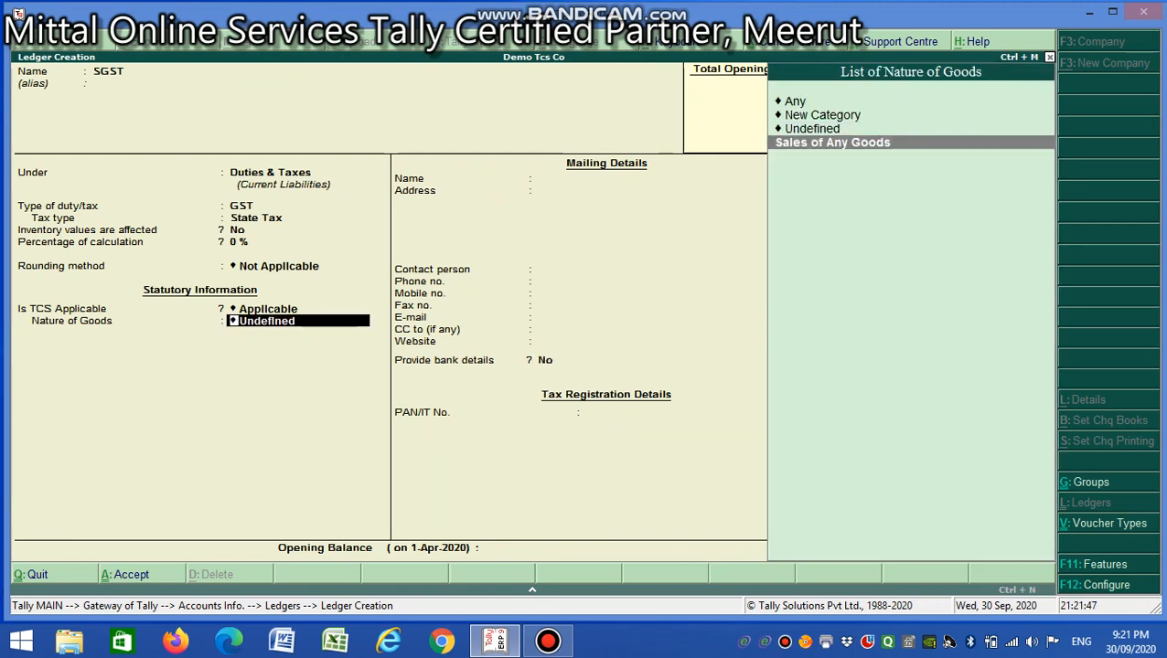
{"action": "key", "text": "Return"}
{"action": "key", "text": "Return"}
{"action": "key", "text": "Return"}
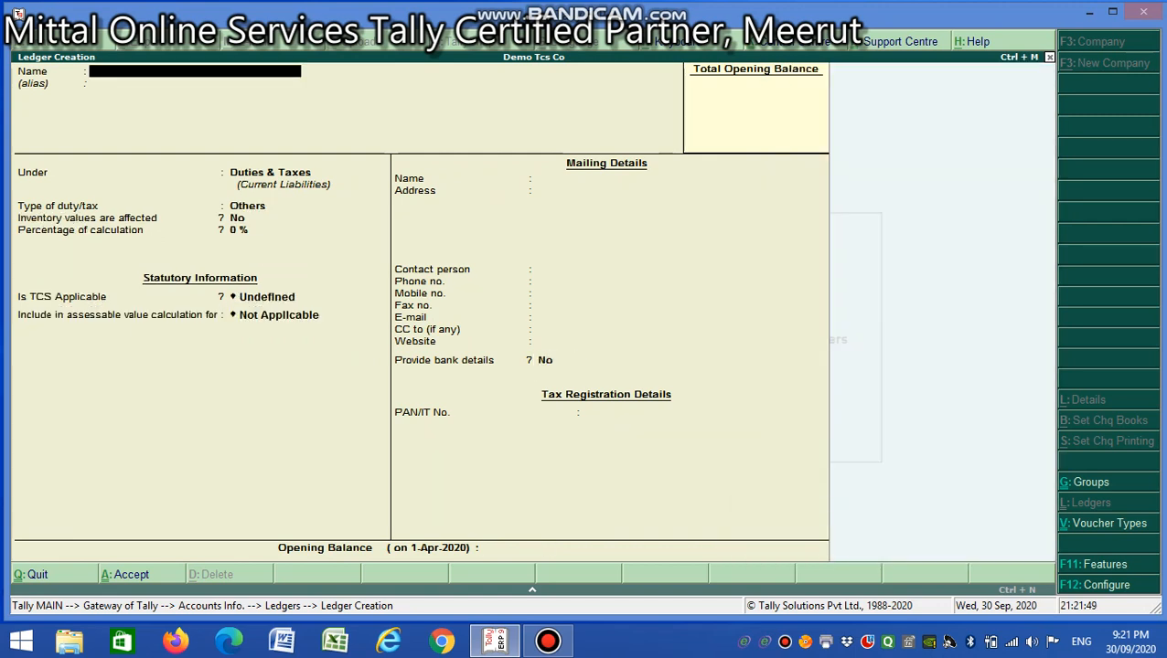
- Start a customer ledger under Sundry Debtors, keeping the bill-by-bill, credit period and inventory defaults
{"action": "type", "text": "MR A"}
{"action": "key", "text": "Return"}
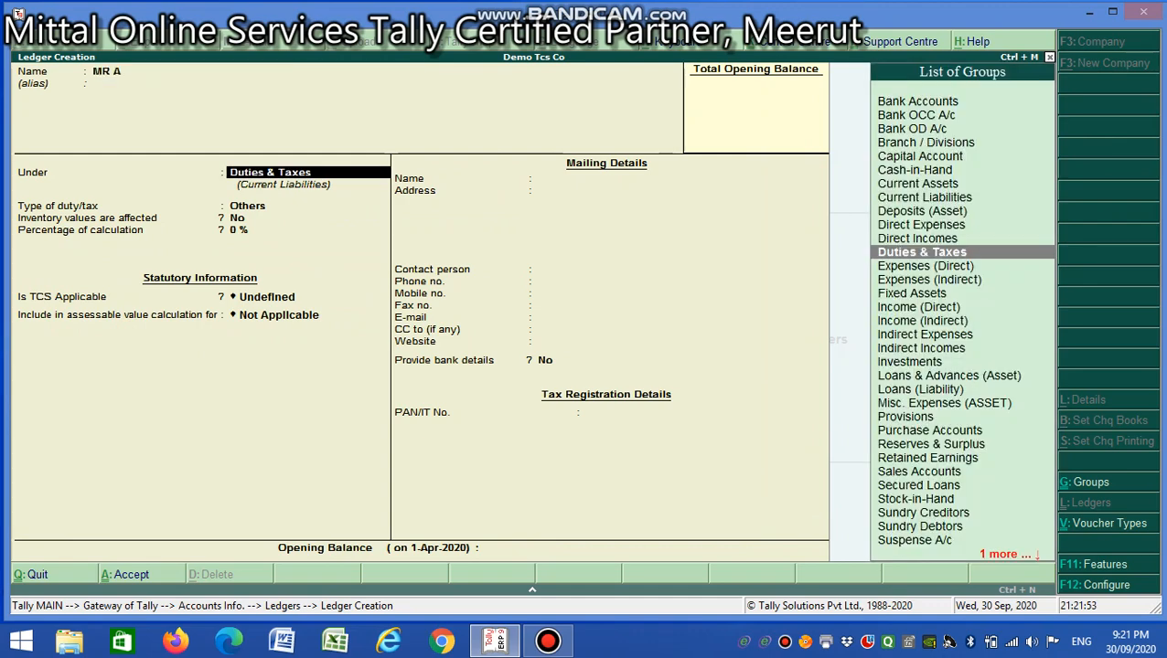
{"action": "type", "text": "SUN"}
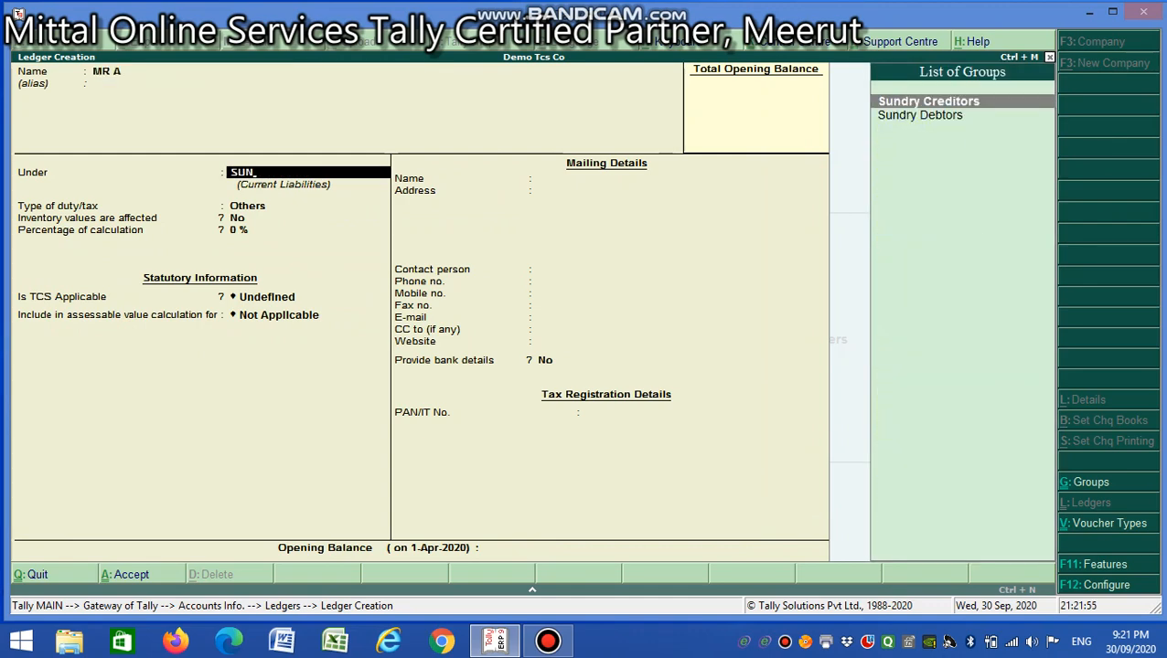
{"action": "key", "text": "Down"}
{"action": "key", "text": "Return"}
{"action": "key", "text": "Return"}
{"action": "key", "text": "Return"}
{"action": "key", "text": "Return"}
{"action": "key", "text": "Return"}
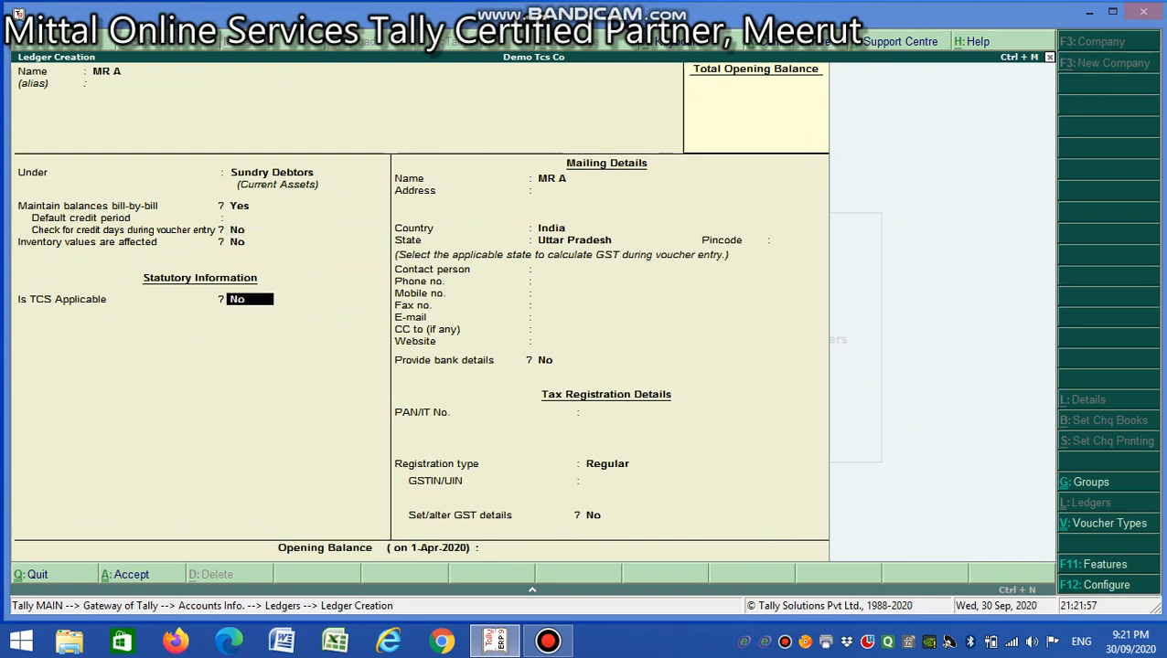
- Make TCS applicable to the customer ledger with buyer/lessee type Individual/HUF - Resident
{"action": "type", "text": "Y"}
{"action": "key", "text": "Return"}
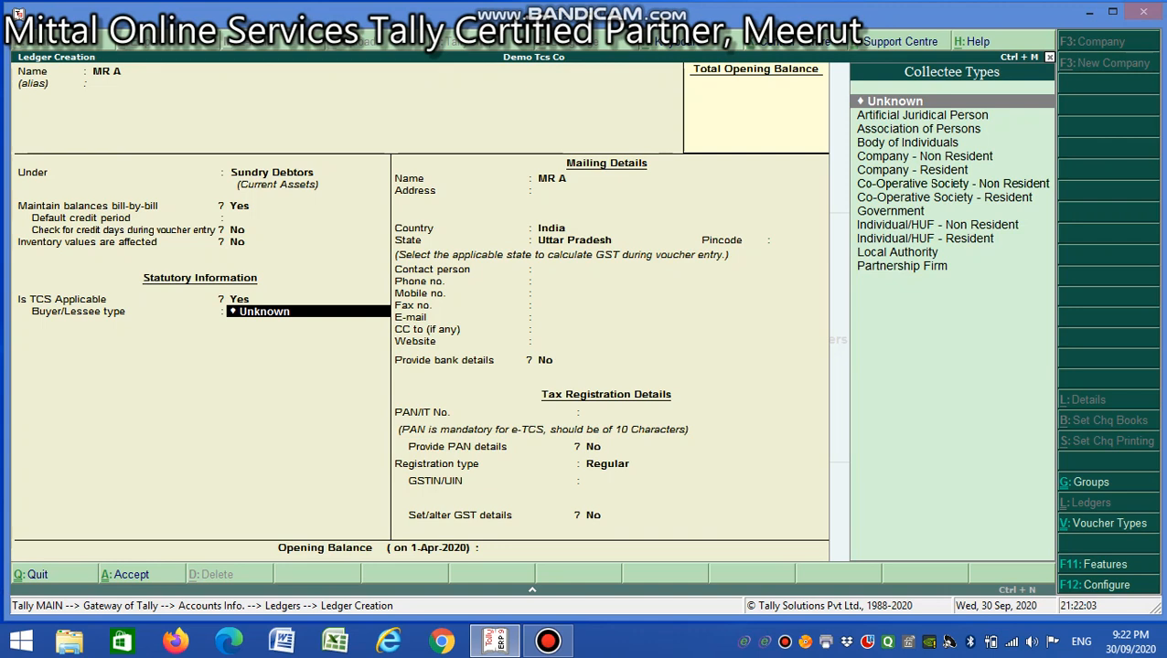
{"action": "key", "text": "Down"}
{"action": "key", "text": "Down"}
{"action": "key", "text": "Down"}
{"action": "key", "text": "Down"}
{"action": "key", "text": "Down"}
{"action": "key", "text": "Down"}
{"action": "key", "text": "Down"}
{"action": "key", "text": "Down"}
{"action": "key", "text": "Down"}
{"action": "key", "text": "Down"}
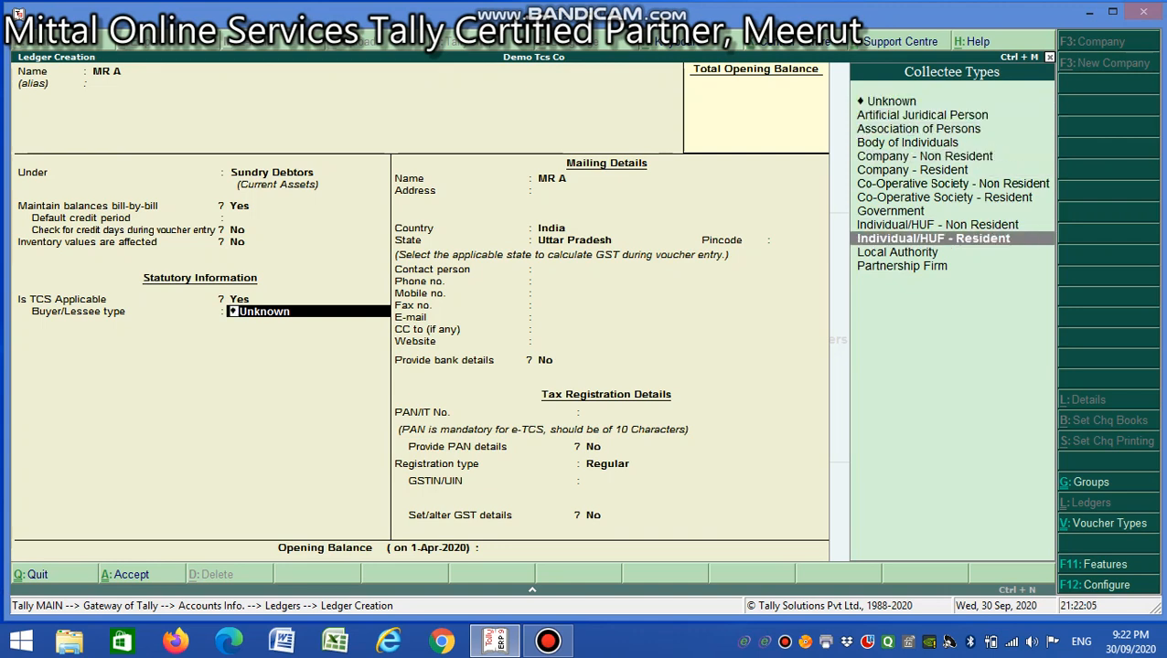
{"action": "key", "text": "Return"}
- Keep the customer ledger's default mailing and bank details and enter the customer's PAN
{"action": "key", "text": "Return"}
{"action": "key", "text": "Return"}
{"action": "key", "text": "Return"}
{"action": "key", "text": "Return"}
{"action": "key", "text": "Return"}
{"action": "key", "text": "Return"}
{"action": "key", "text": "Return"}
{"action": "key", "text": "Return"}
{"action": "key", "text": "Return"}
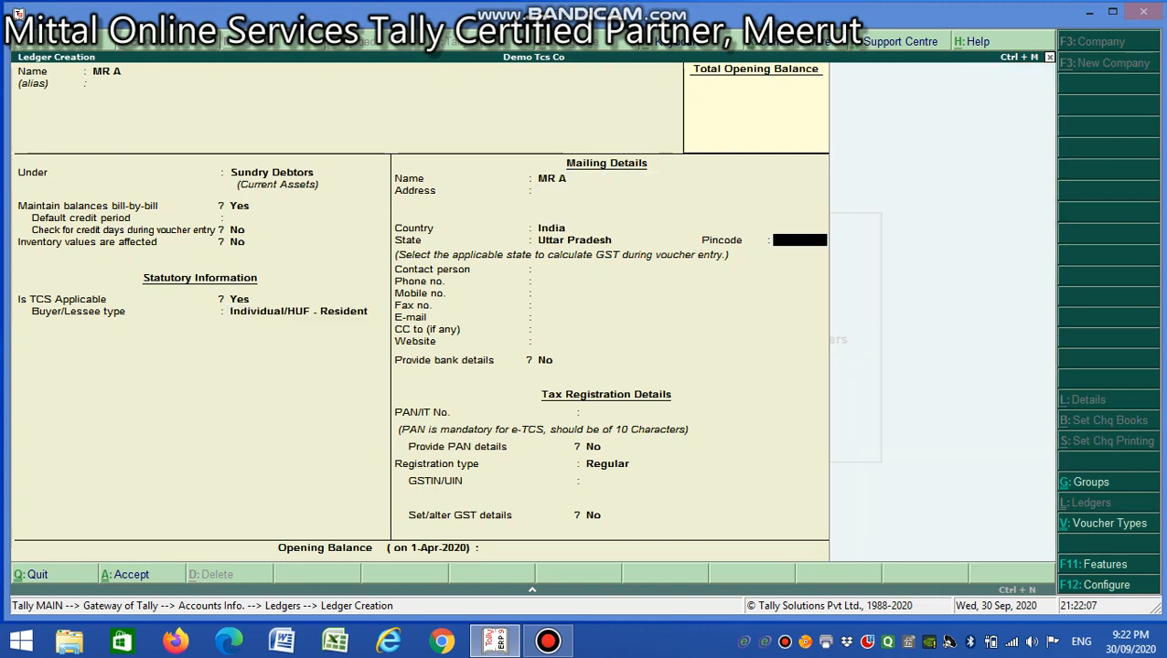
{"action": "key", "text": "Return"}
{"action": "key", "text": "Up"}
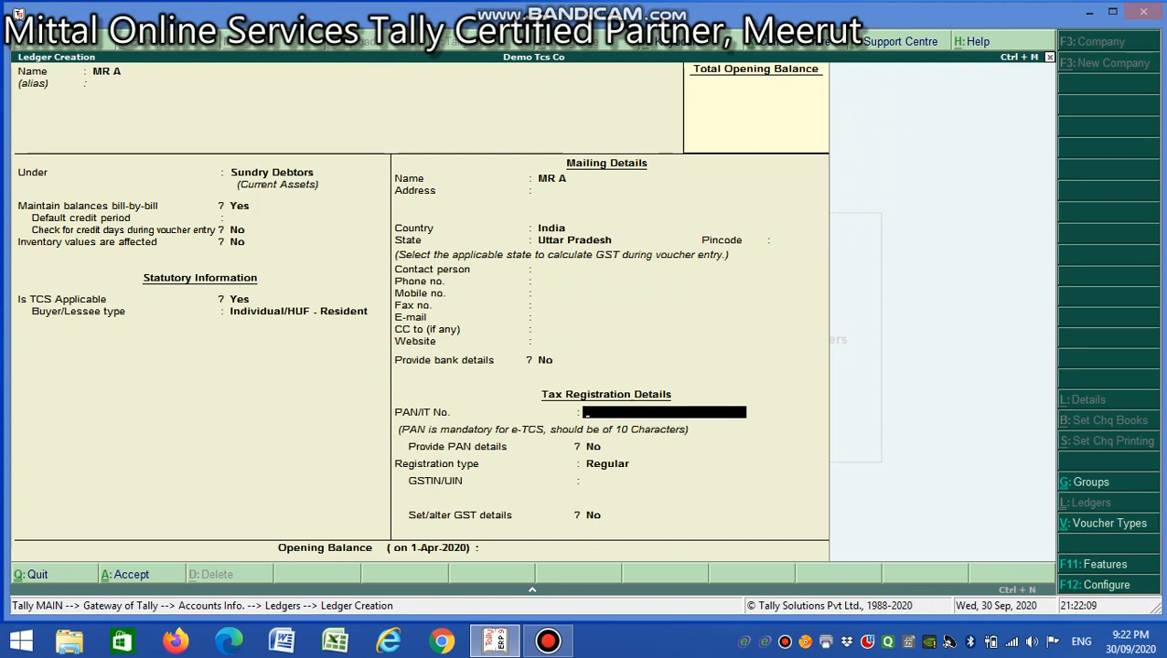
{"action": "type", "text": "ABCPM1234A"}
{"action": "key", "text": "Return"}
- Keep the customer's registration type Regular with no GSTIN, save the ledger and leave ledger creation
{"action": "key", "text": "Return"}
{"action": "key", "text": "Return"}
{"action": "key", "text": "Return"}
{"action": "key", "text": "Return"}
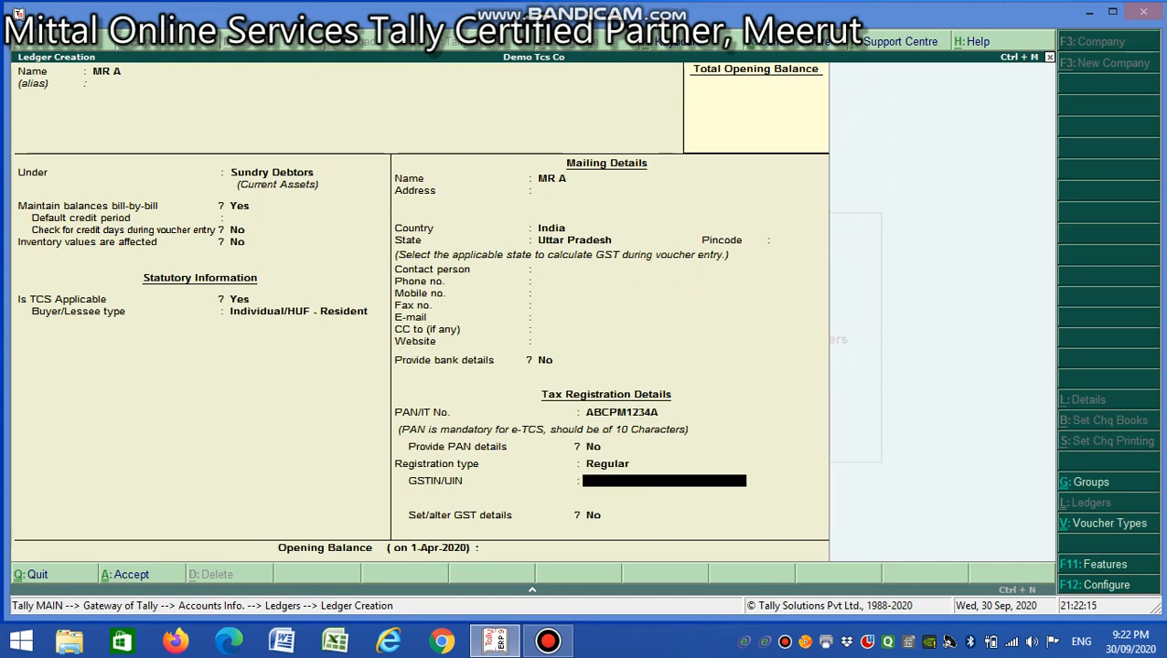
{"action": "key", "text": "Return"}
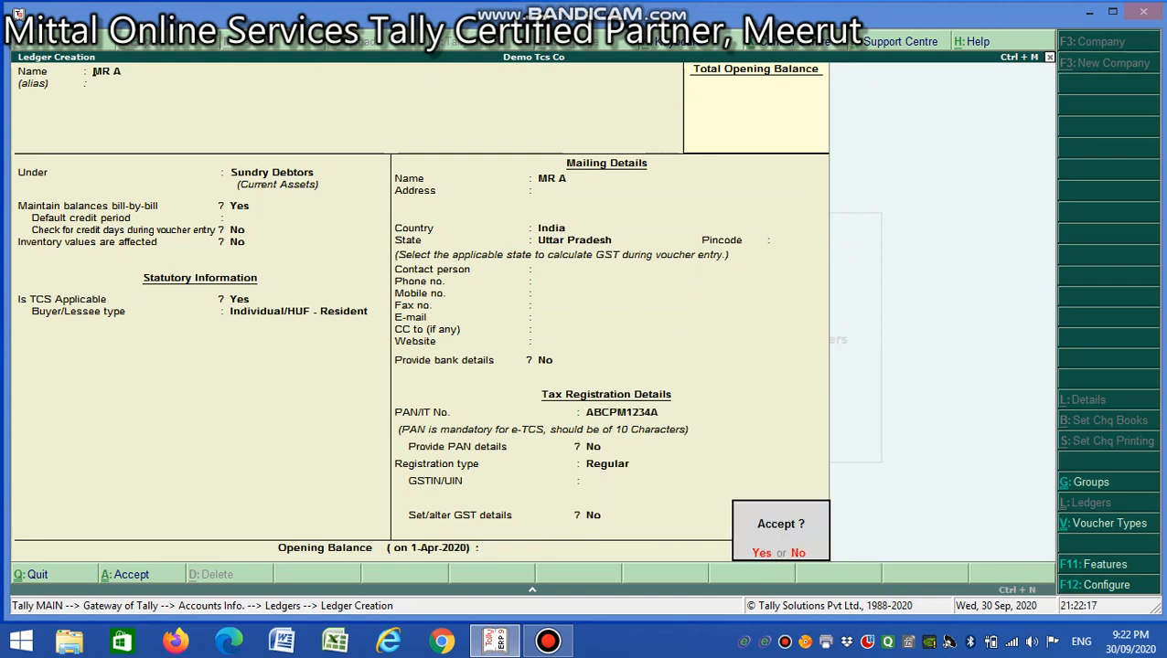
{"action": "key", "text": "Return"}
{"action": "key", "text": "Escape"}
{"action": "key", "text": "Return"}
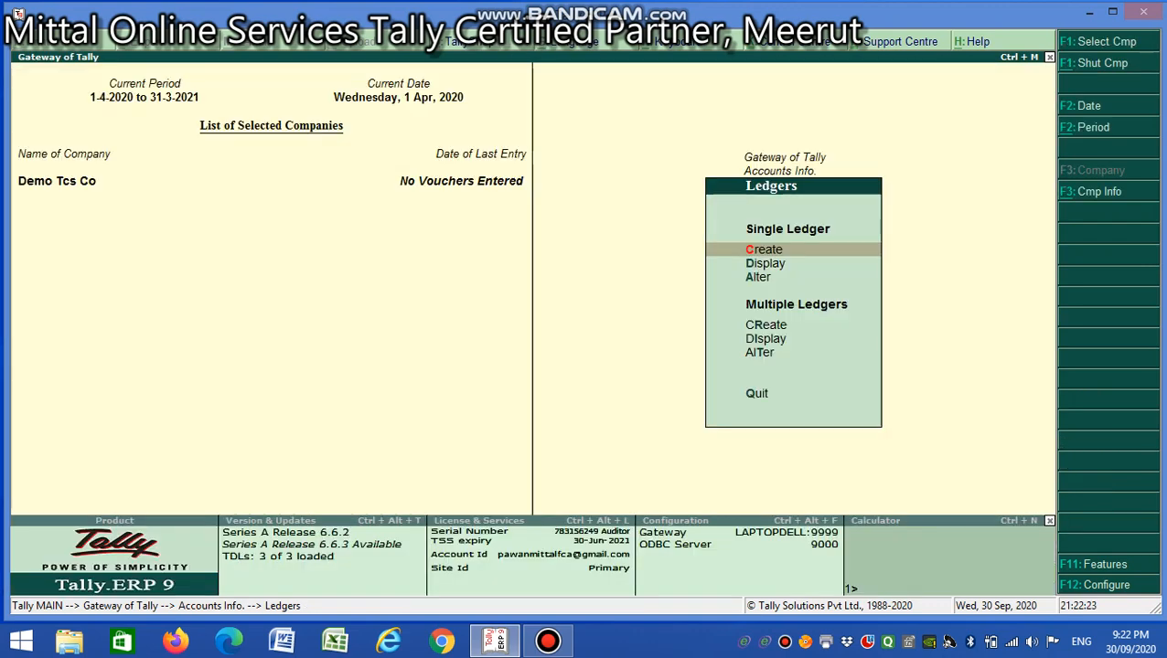
- Start a new ledger named TCS Payable under Duties & Taxes
{"action": "key", "text": "Return"}
{"action": "type", "text": "TCS"}
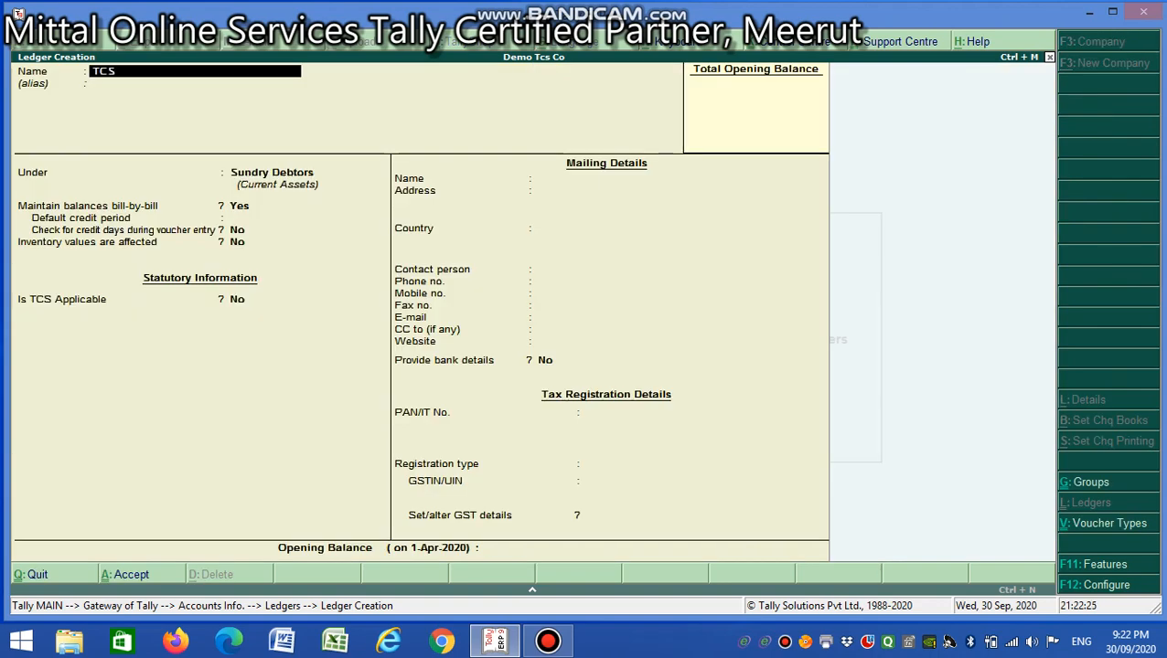
{"action": "type", "text": " Payable"}
{"action": "key", "text": "Return"}
{"action": "key", "text": "Return"}
{"action": "type", "text": "Du"}
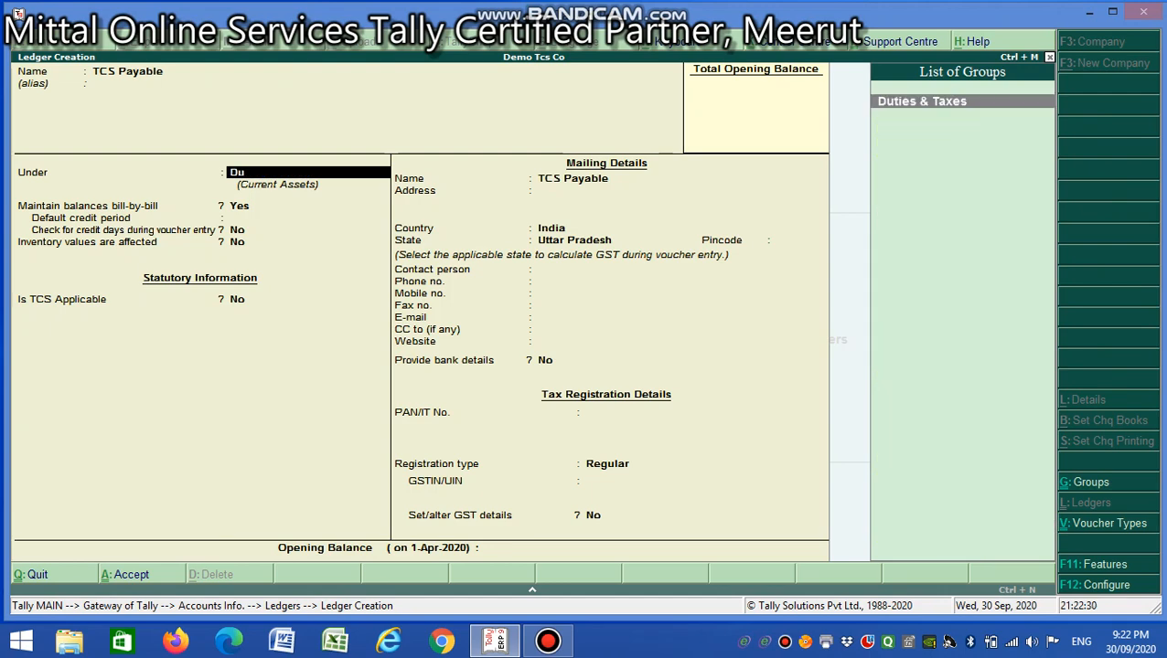
{"action": "key", "text": "Return"}
- Set the TCS Payable ledger's duty type to TCS with nature of goods Sales of Any Goods, save it and leave ledger creation
{"action": "key", "text": "Up"}
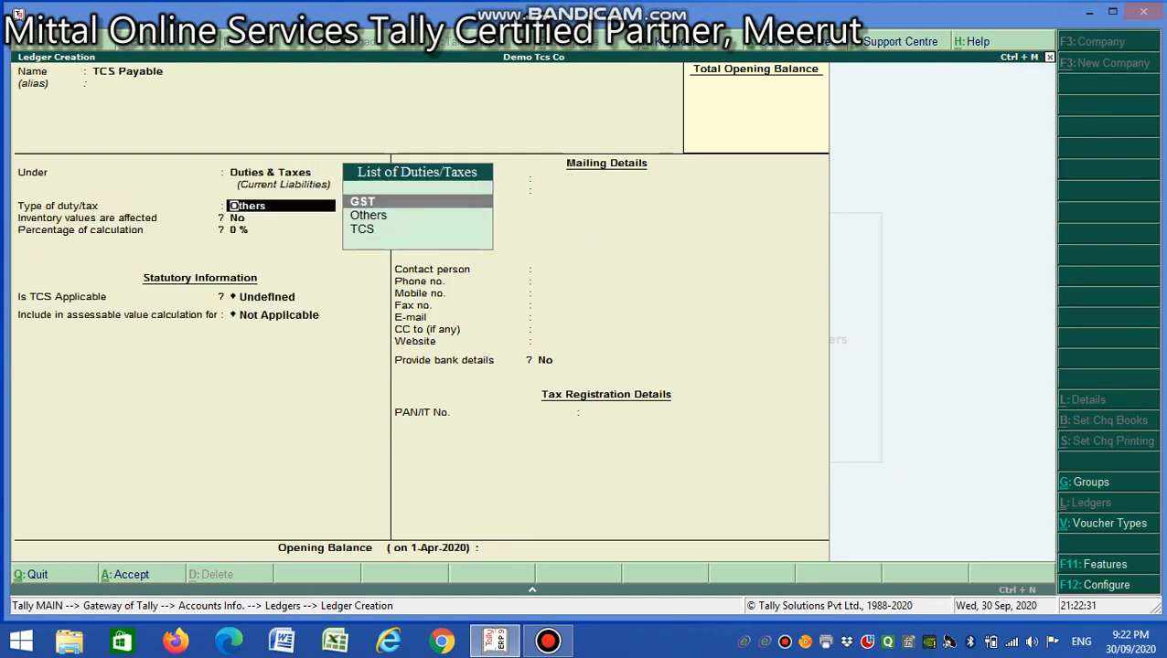
{"action": "key", "text": "Down"}
{"action": "key", "text": "Down"}
{"action": "key", "text": "Return"}
{"action": "key", "text": "Down"}
{"action": "key", "text": "Down"}
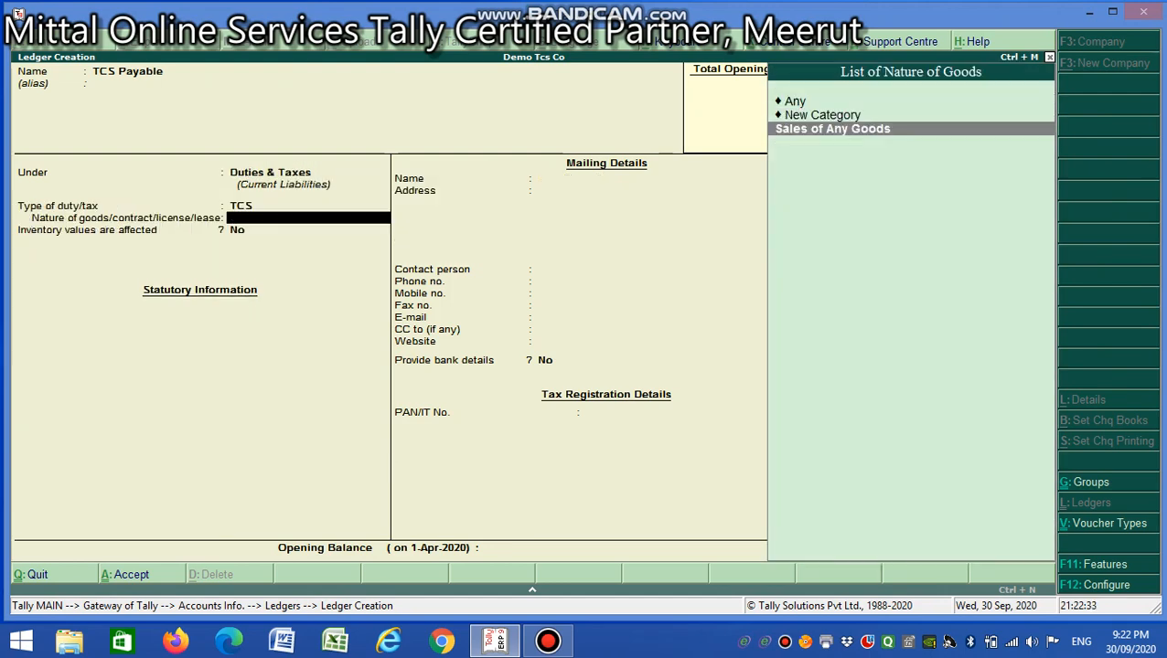
{"action": "key", "text": "Return"}
{"action": "key", "text": "Return"}
{"action": "key", "text": "Return"}
{"action": "key", "text": "Return"}
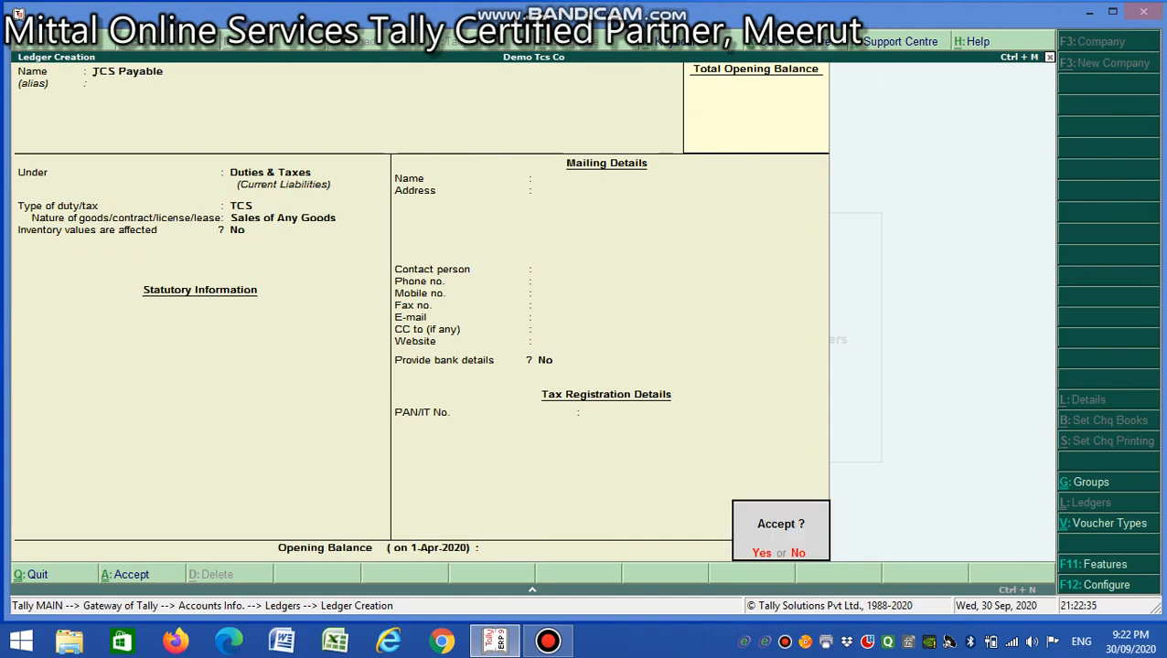
{"action": "key", "text": "Return"}
{"action": "key", "text": "Escape"}
{"action": "key", "text": "Return"}
{"action": "key", "text": "Escape"}
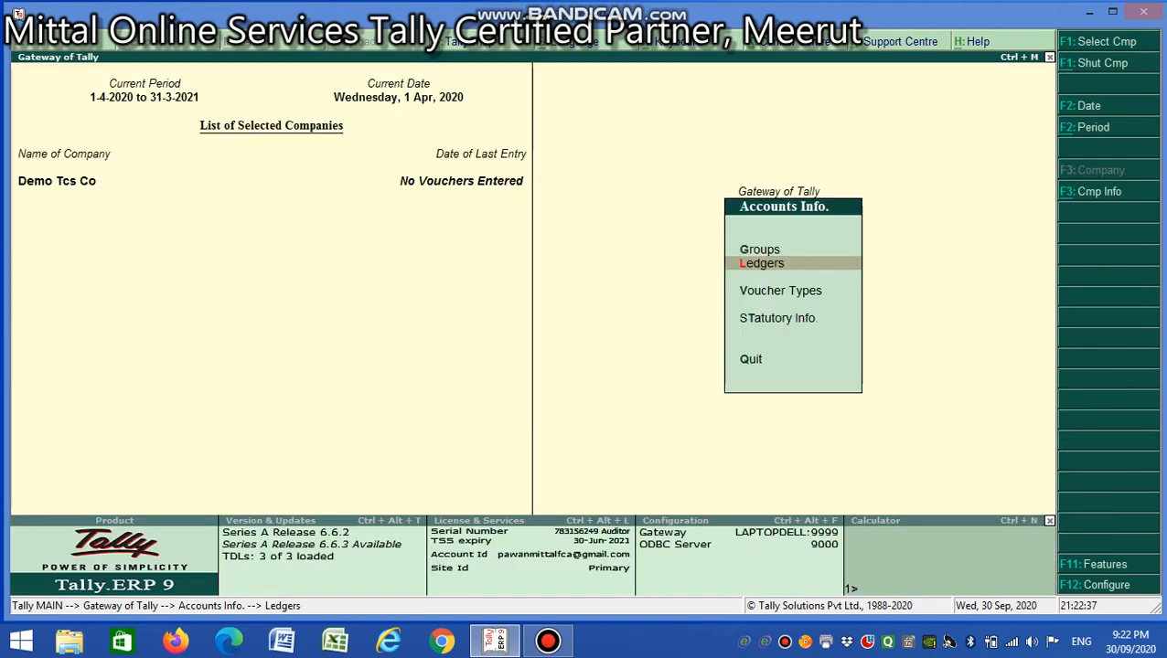
{"action": "key", "text": "Escape"}
- Start a single stock item named Demo Item under the Primary group
{"action": "key", "text": "Down"}
{"action": "key", "text": "Return"}
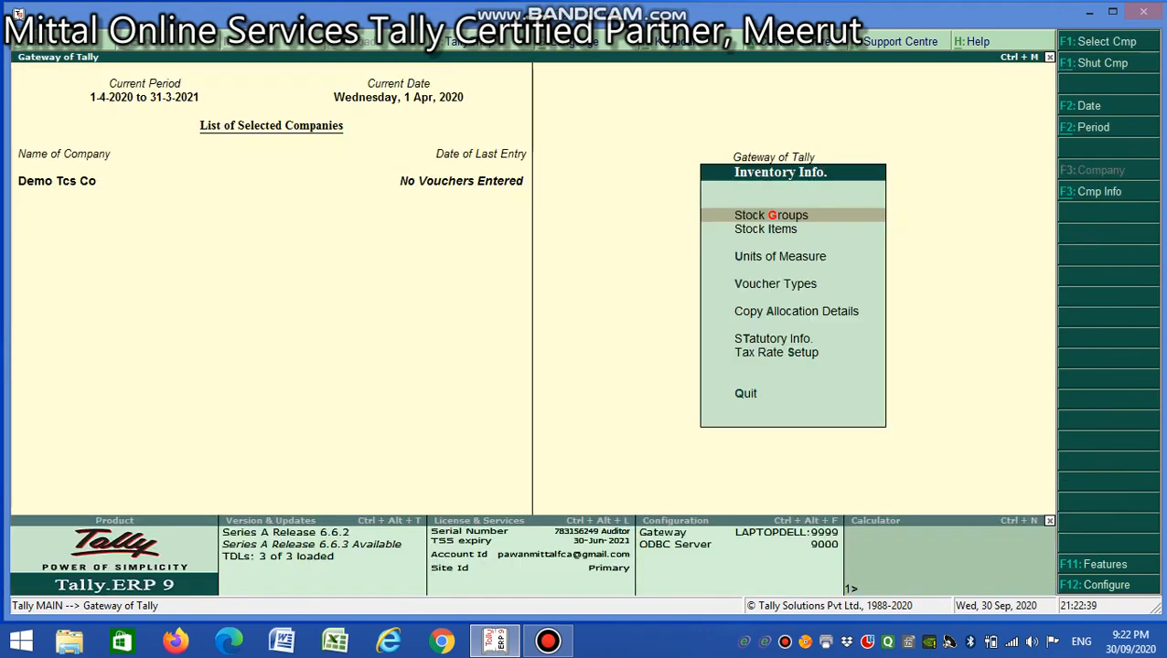
{"action": "key", "text": "Down"}
{"action": "key", "text": "Return"}
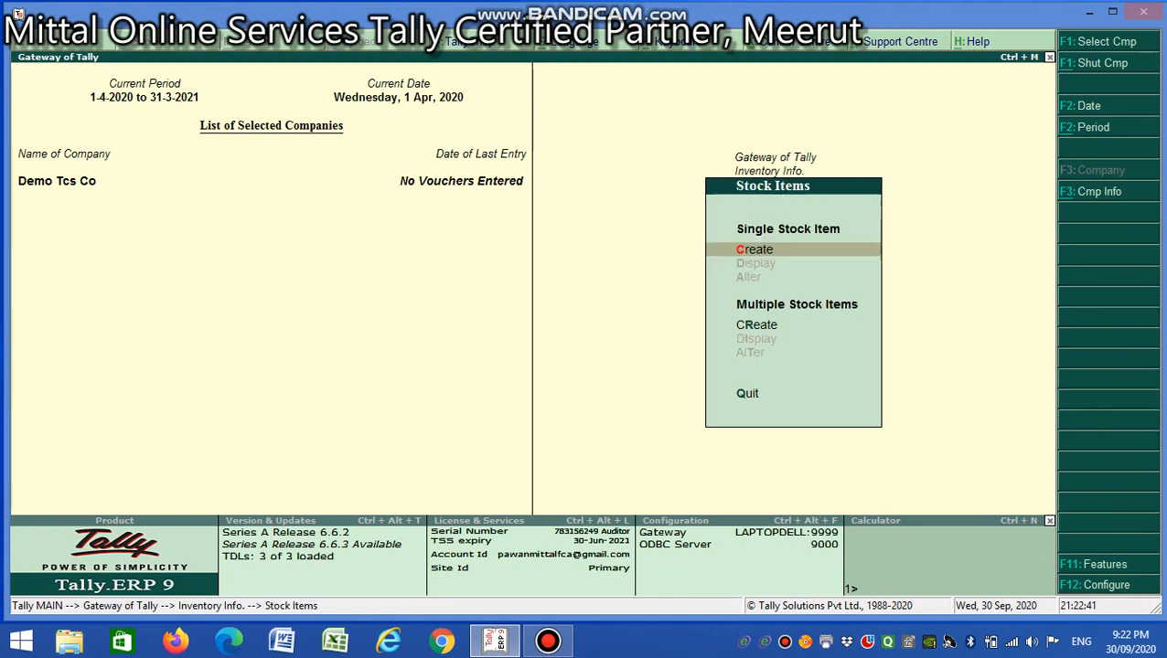
{"action": "key", "text": "Return"}
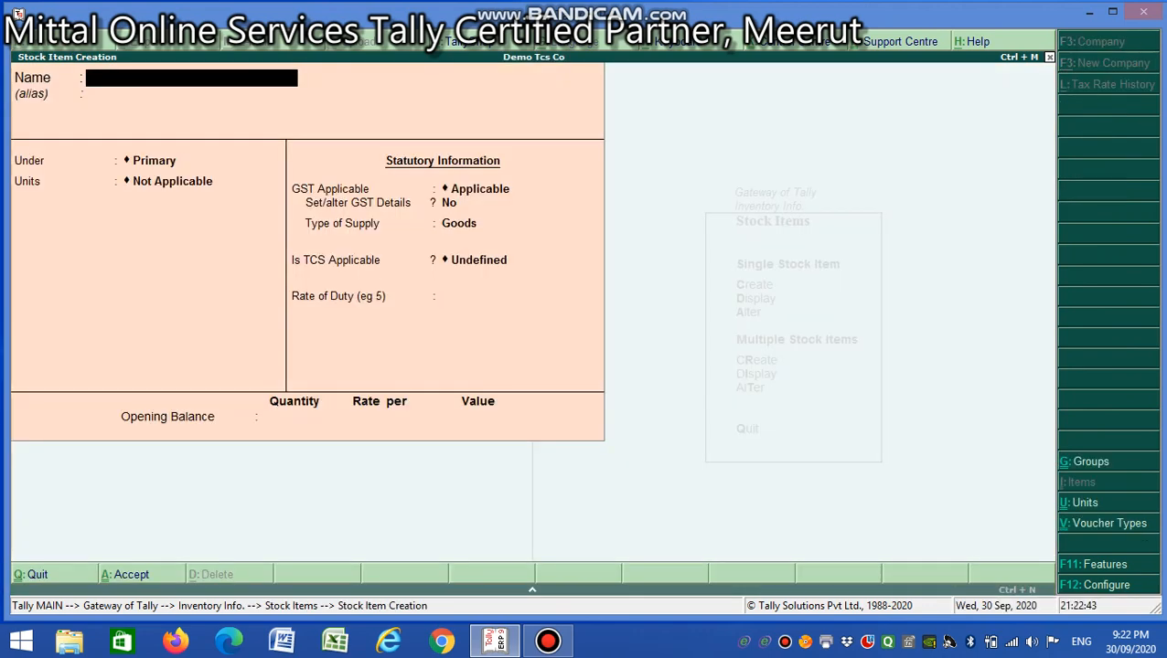
{"action": "type", "text": "Demo Item"}
{"action": "key", "text": "Return"}
{"action": "key", "text": "Return"}
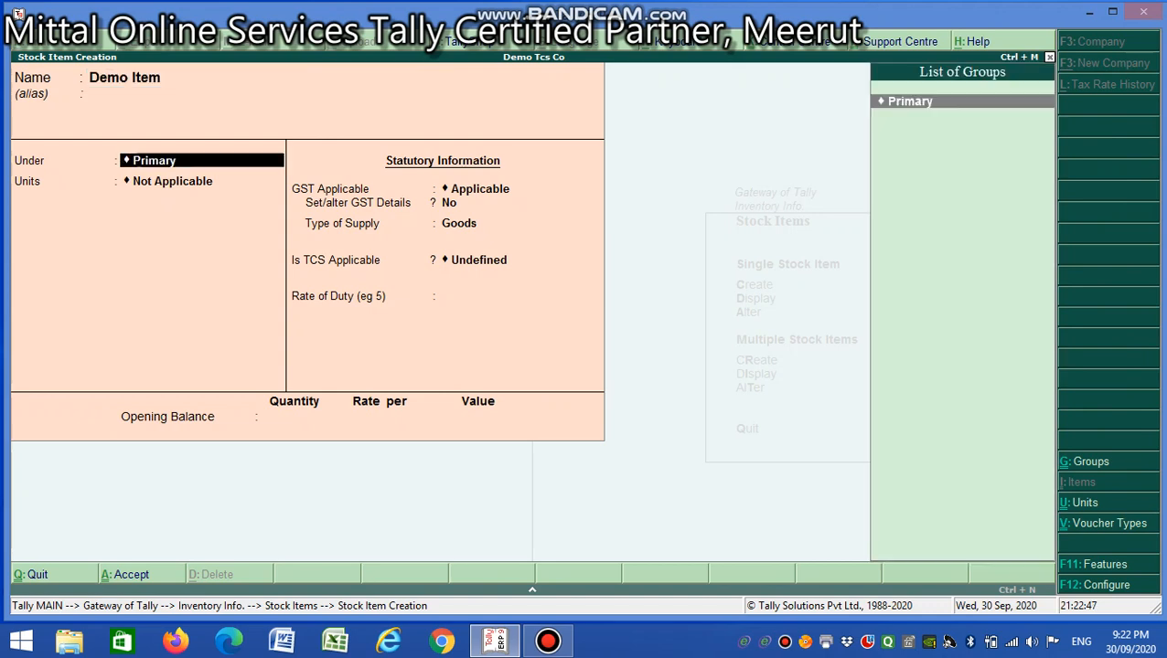
{"action": "key", "text": "Return"}
- Create a simple unit no with formal name Number, UQC NOS-NUMBERS and 0 decimal places, and assign it to Demo Item
{"action": "key", "text": "alt+c"}
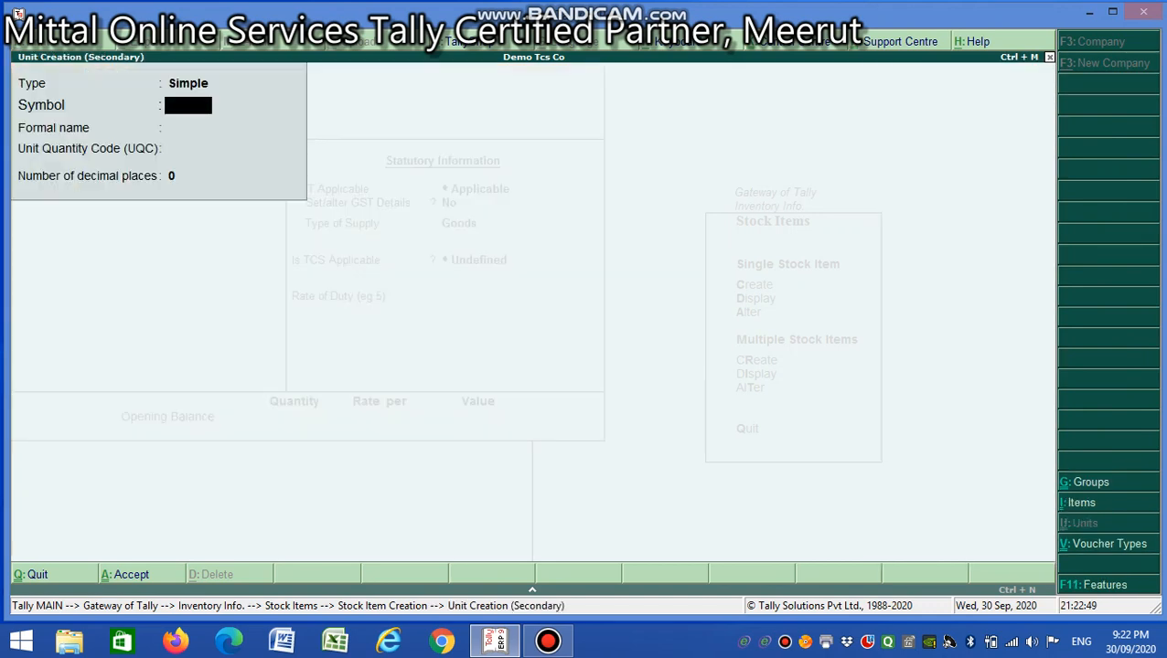
{"action": "type", "text": "ni"}
{"action": "key", "text": "BackSpace"}
{"action": "type", "text": "o"}
{"action": "key", "text": "Return"}
{"action": "type", "text": "Number"}
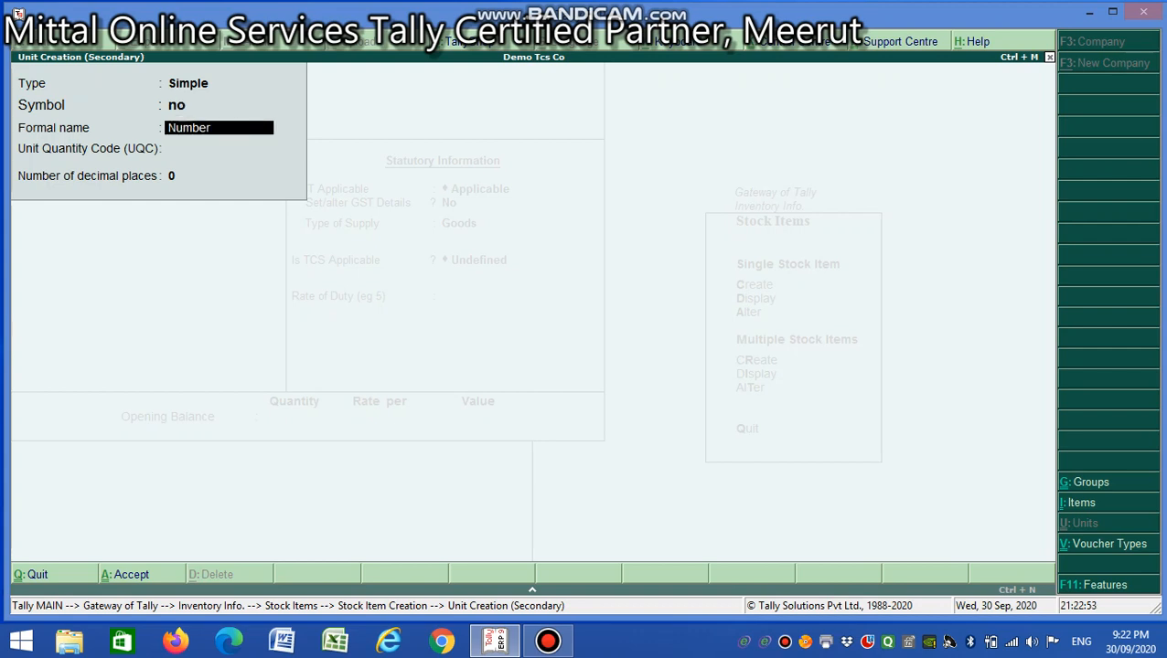
{"action": "key", "text": "Return"}
{"action": "type", "text": "no"}
{"action": "key", "text": "Return"}
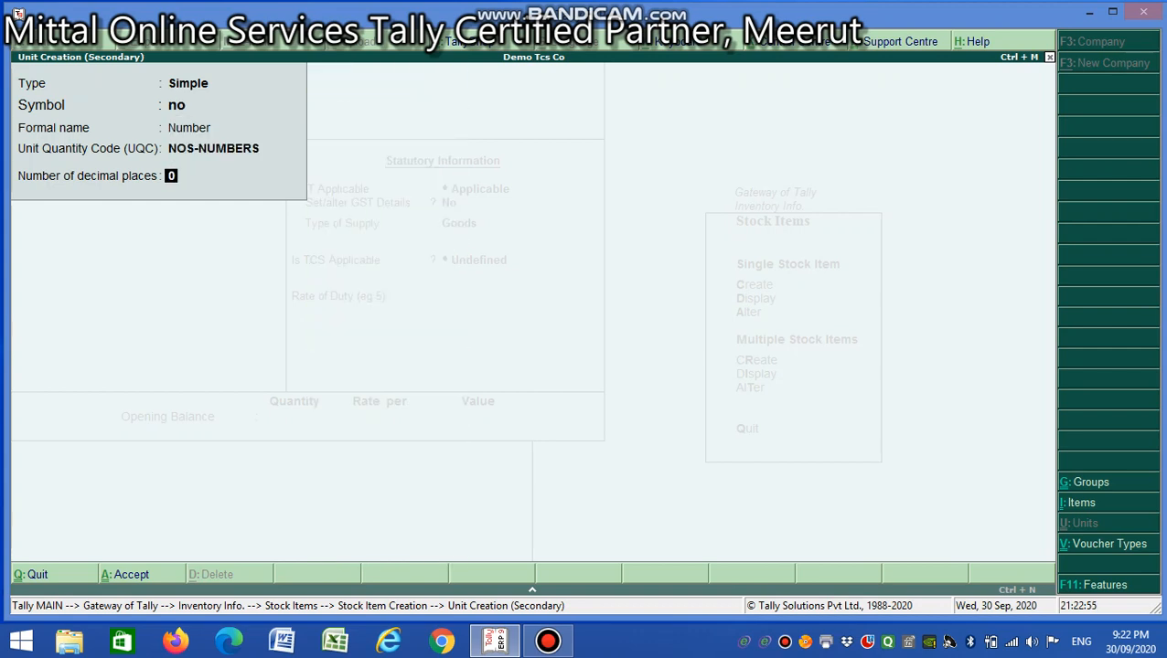
{"action": "key", "text": "Return"}
{"action": "key", "text": "Return"}
{"action": "key", "text": "Return"}
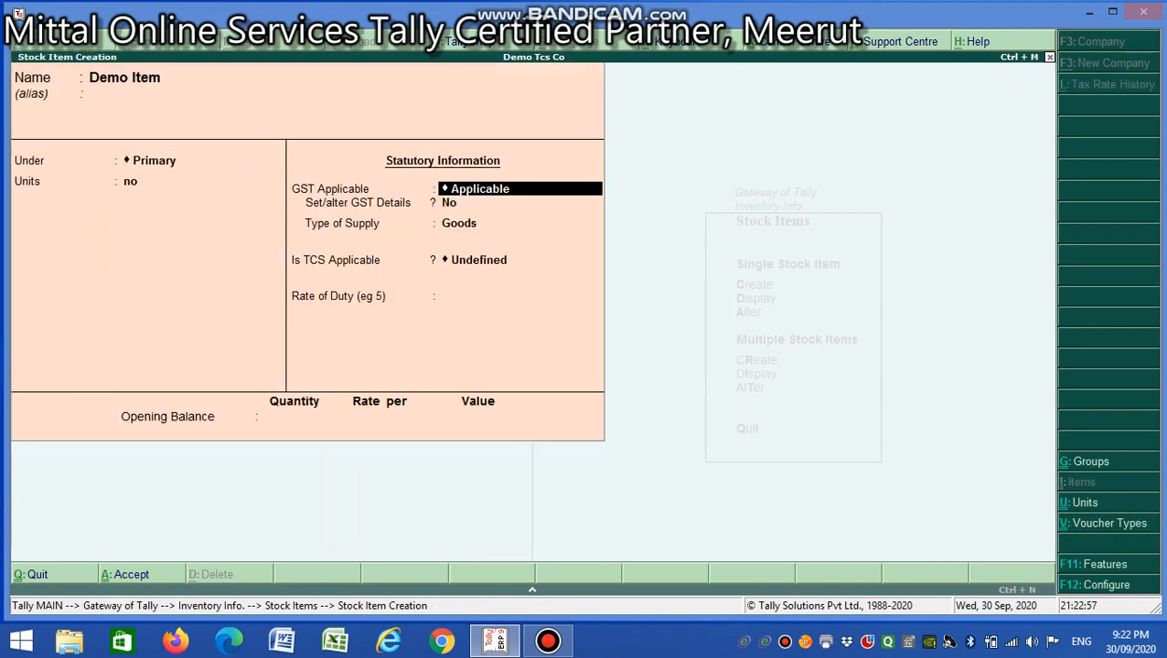
- Keep GST applicable to Demo Item and set its GST details to HSN/SAC 1234 and taxability Taxable
{"action": "key", "text": "Return"}
{"action": "key", "text": "y"}
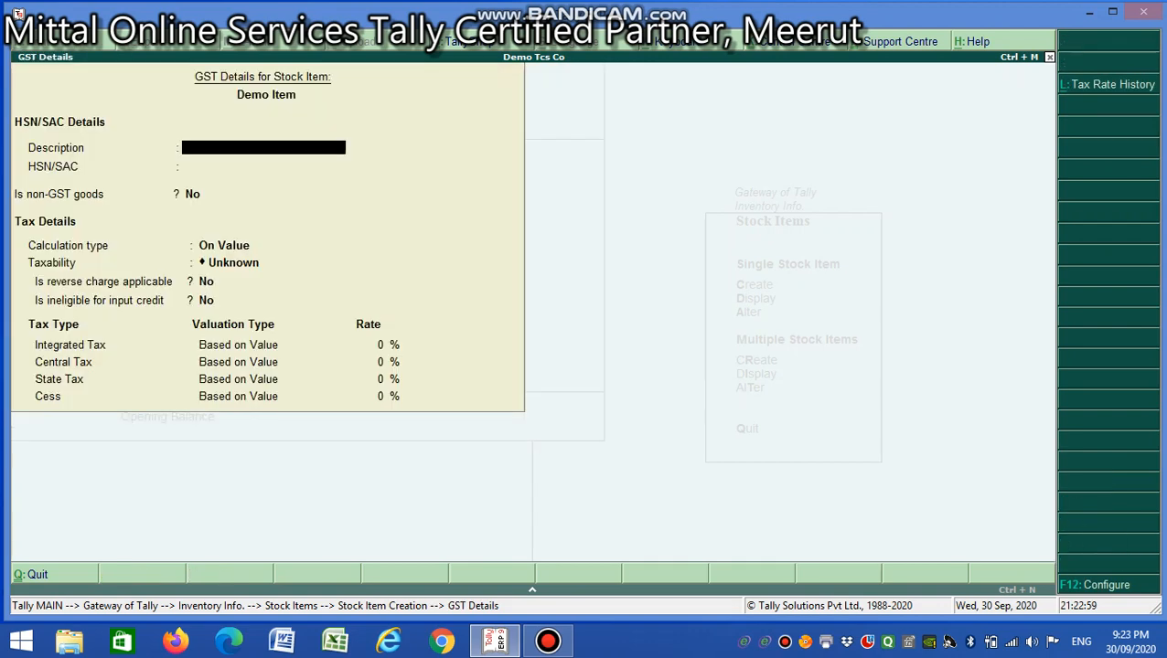
{"action": "key", "text": "Return"}
{"action": "type", "text": "1234"}
{"action": "key", "text": "Return"}
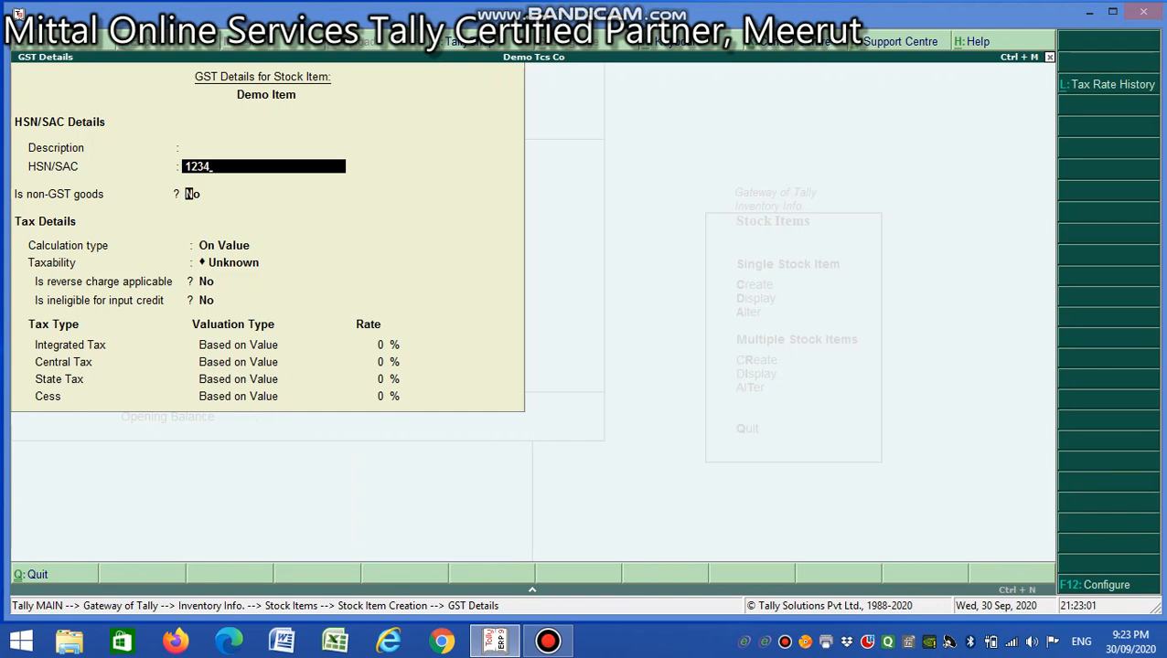
{"action": "key", "text": "Return"}
{"action": "key", "text": "Return"}
{"action": "key", "text": "Down"}
{"action": "key", "text": "Down"}
{"action": "key", "text": "Down"}
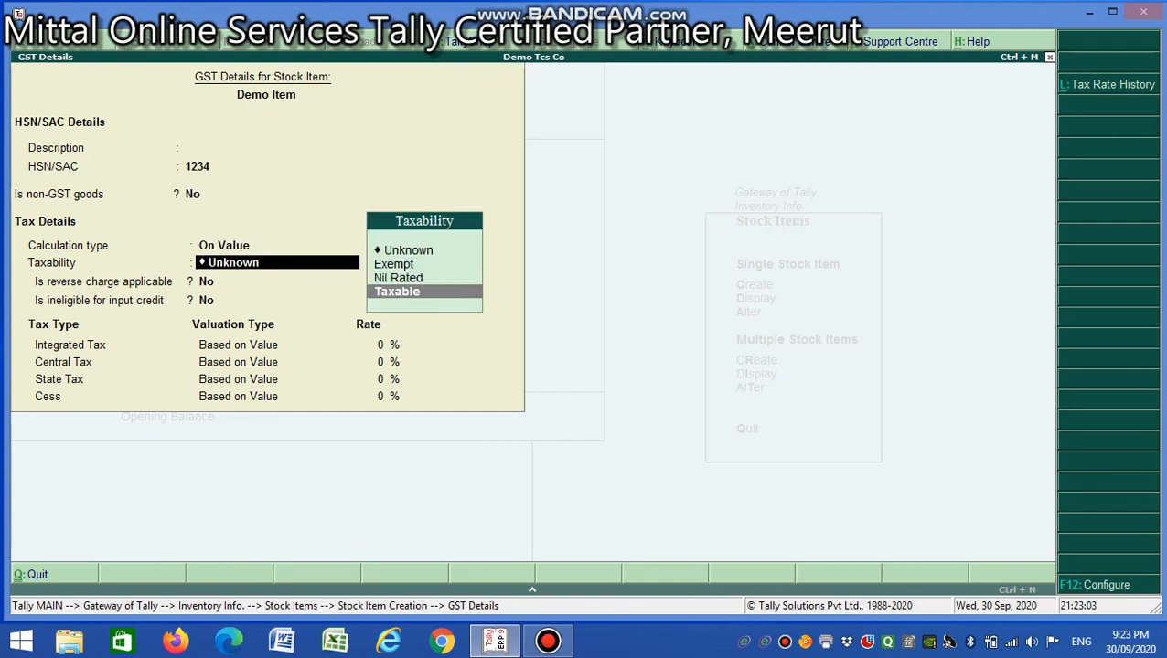
{"action": "key", "text": "Return"}
- Set Demo Item's integrated tax rate to 12% without reverse charge or ineligible input credit, and accept the GST details
{"action": "key", "text": "Return"}
{"action": "key", "text": "Return"}
{"action": "type", "text": "12"}
{"action": "key", "text": "Return"}
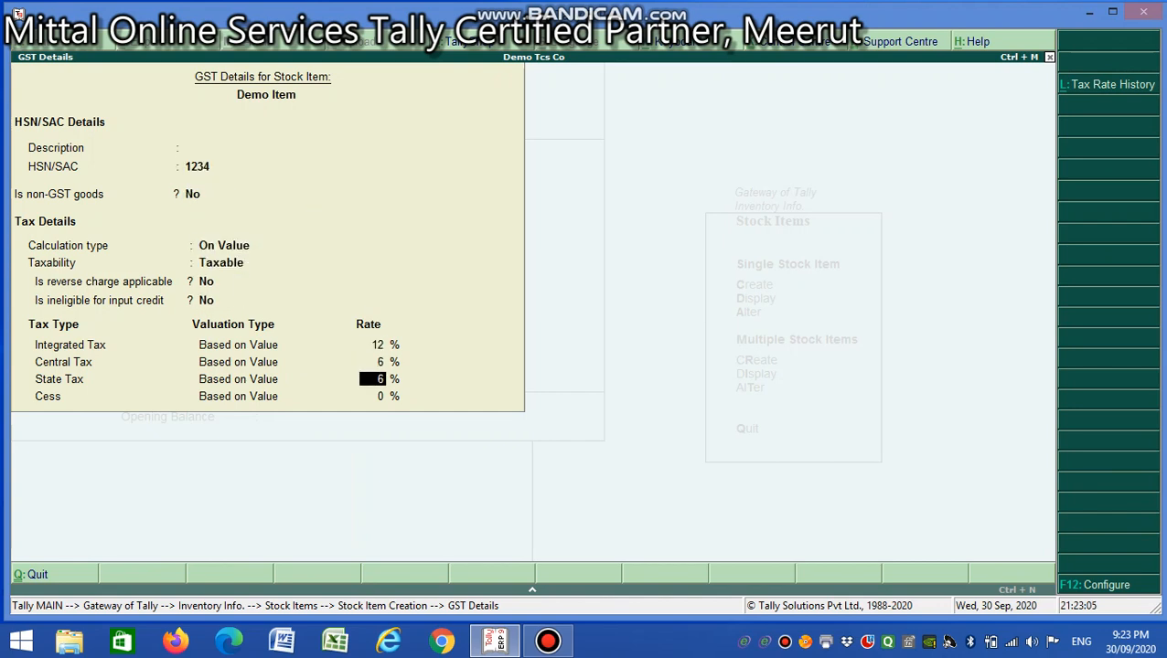
{"action": "key", "text": "Return"}
{"action": "key", "text": "Return"}
- Make TCS applicable to Demo Item with nature of goods Sales of Any Goods, save it and return to the Gateway of Tally
{"action": "key", "text": "Return"}
{"action": "type", "text": "A"}
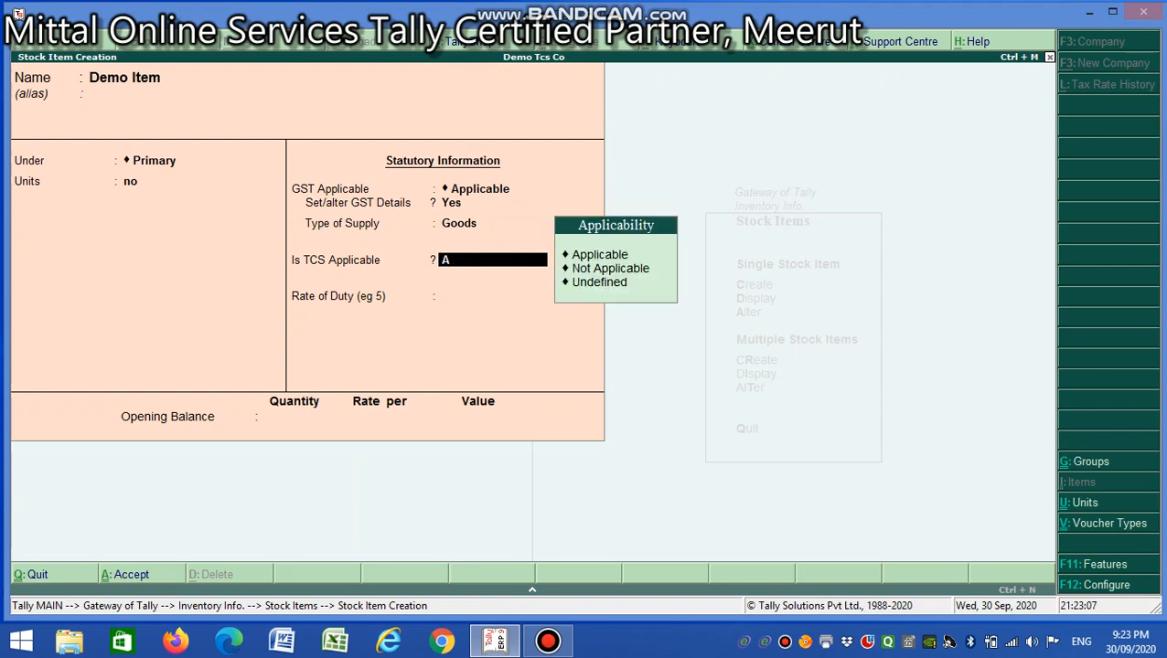
{"action": "key", "text": "Return"}
{"action": "key", "text": "Down"}
{"action": "key", "text": "Return"}
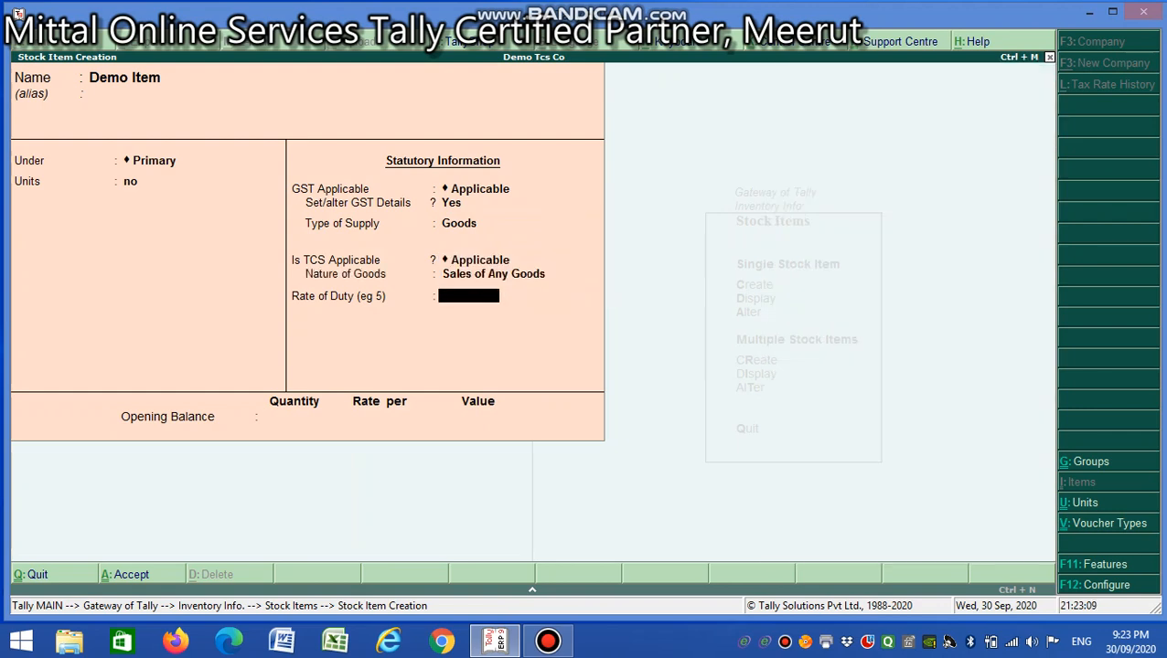
{"action": "key", "text": "Return"}
{"action": "key", "text": "Return"}
{"action": "key", "text": "y"}
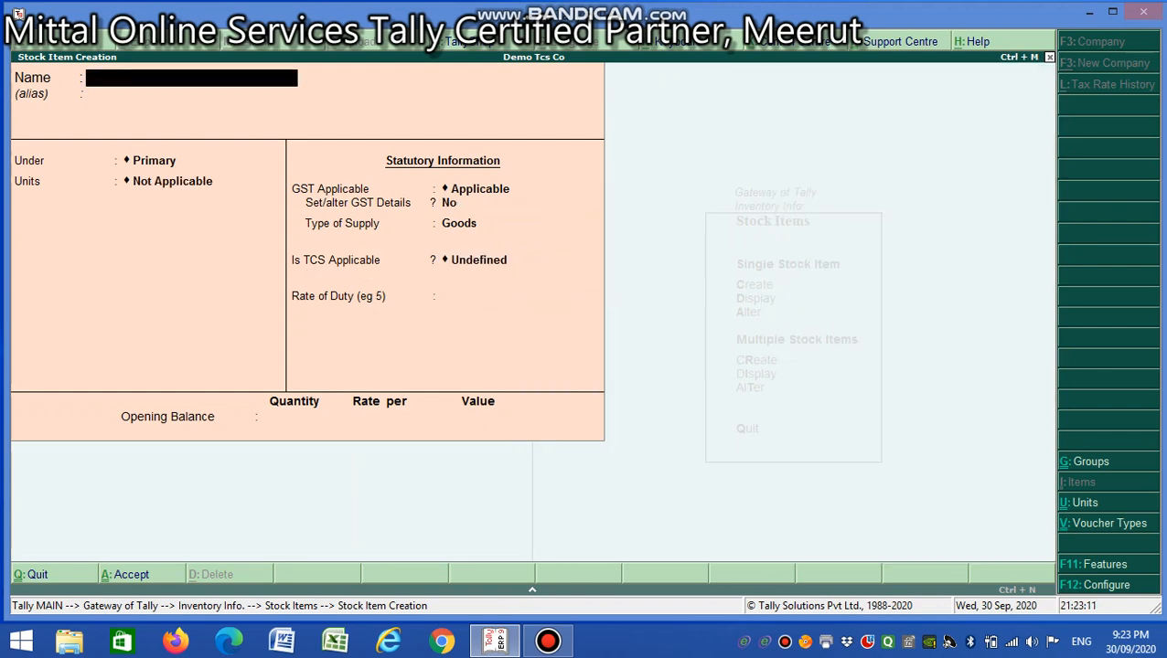
{"action": "key", "text": "Escape"}
{"action": "key", "text": "Escape"}
{"action": "key", "text": "Escape"}
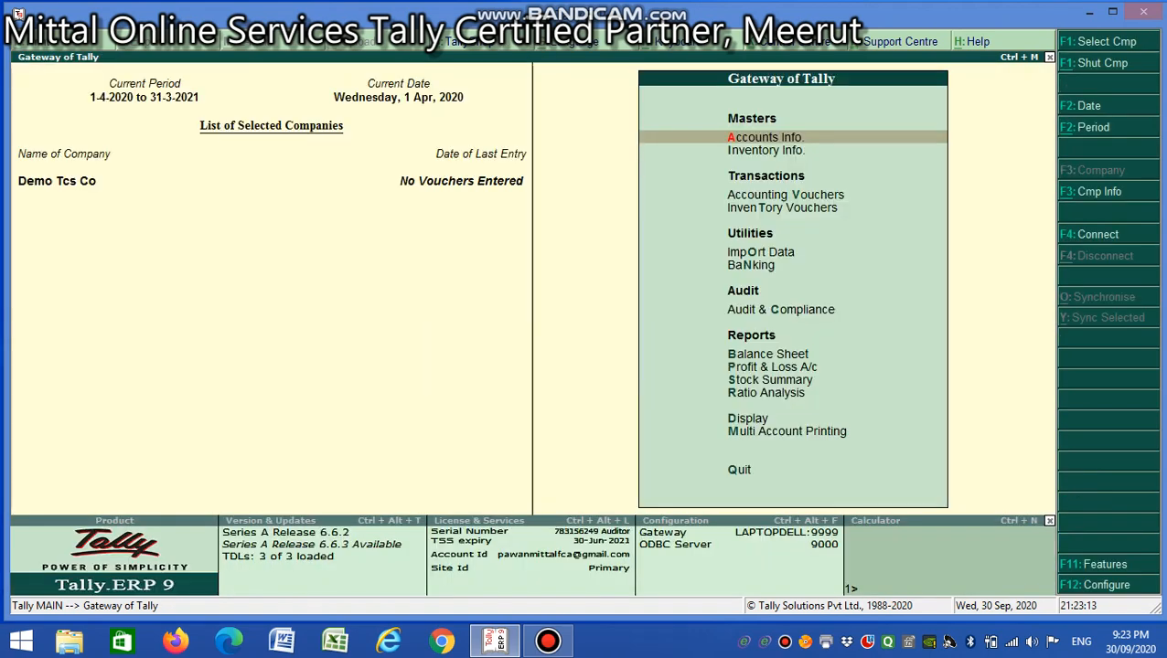
- Start a sales voucher and set its date to 30 September 2020
{"action": "key", "text": "v"}
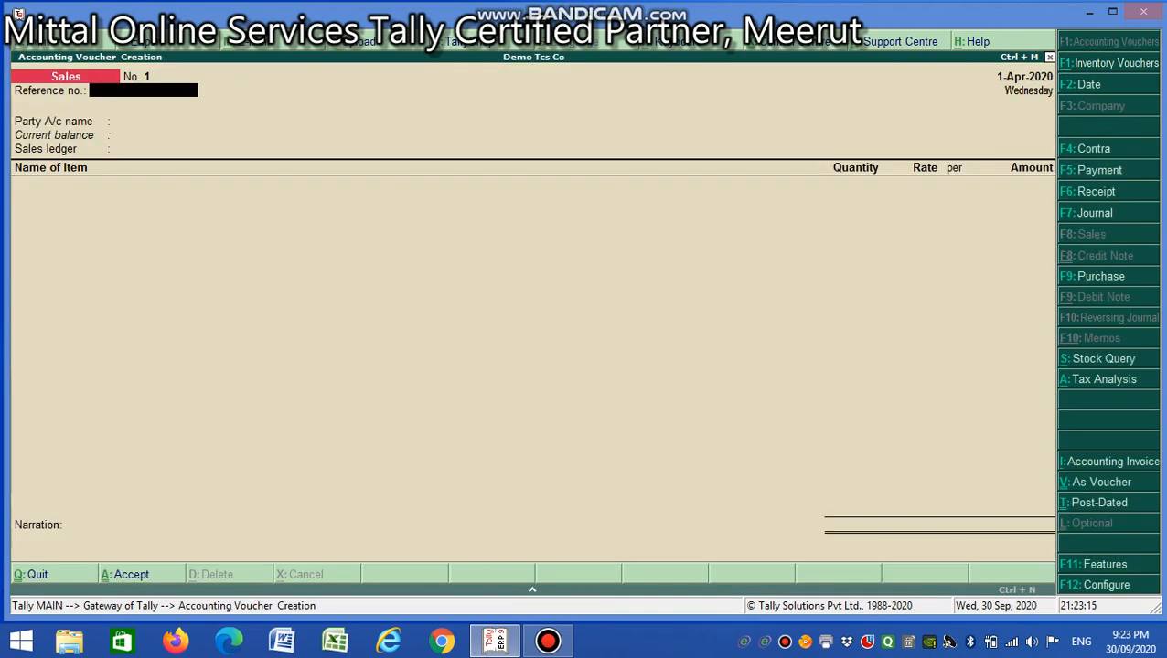
{"action": "key", "text": "F2"}
{"action": "key", "text": "BackSpace"}
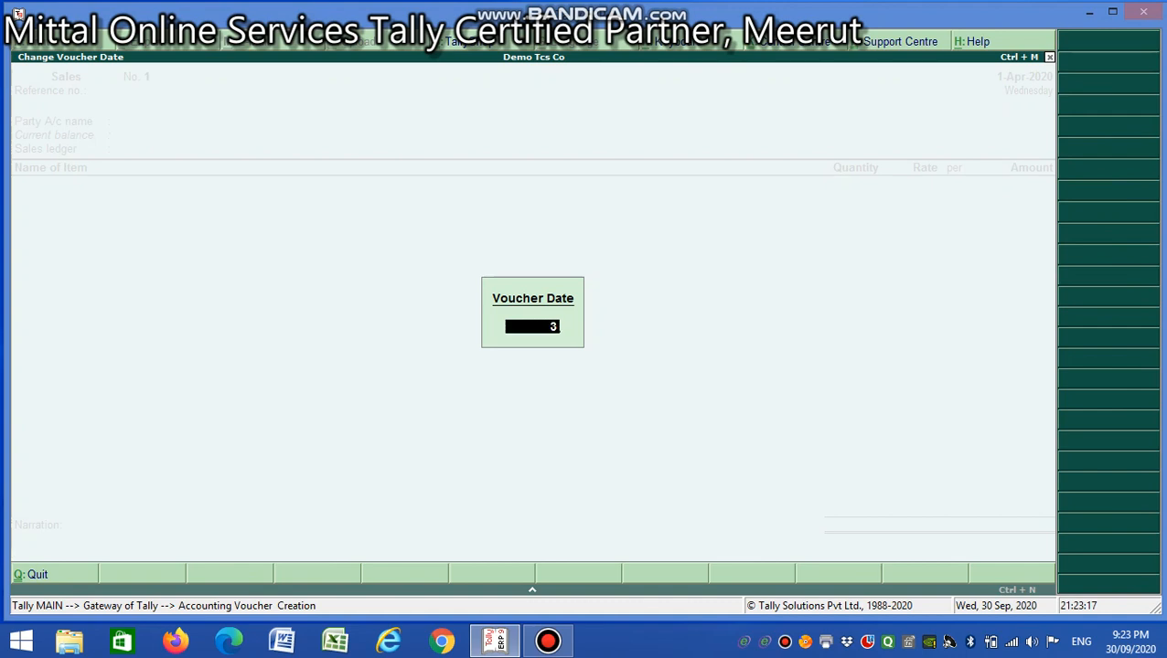
{"action": "type", "text": "30.9"}
{"action": "key", "text": "Return"}
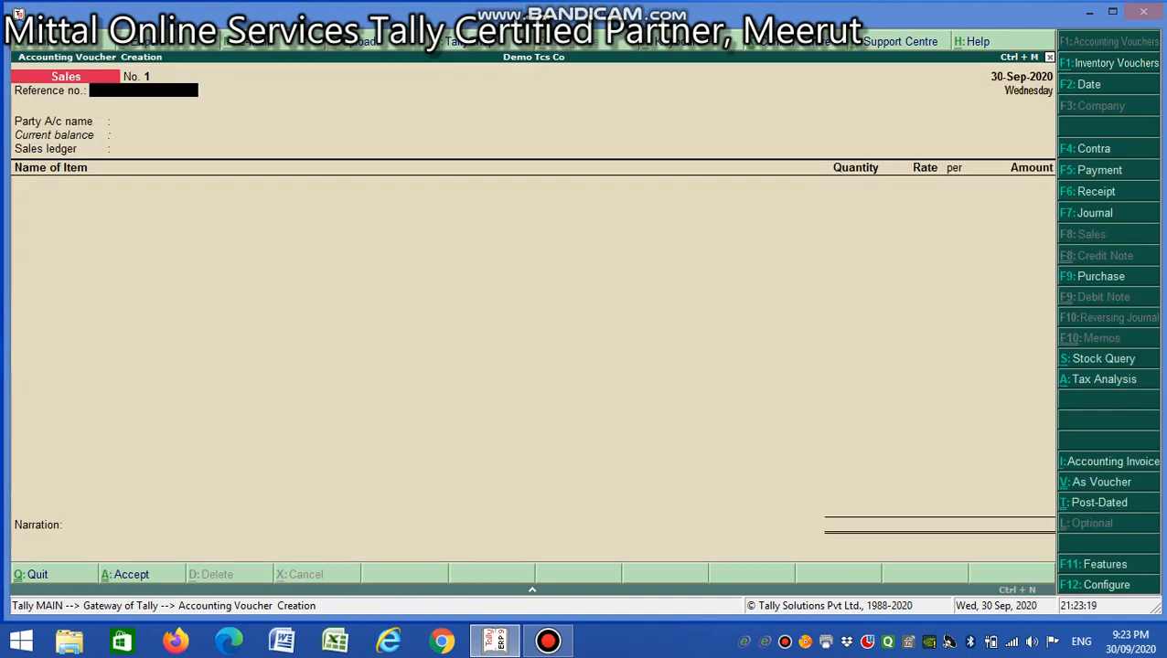
- Select the customer as the party with the default party details, use the Sales ledger, and leave the TCS nature of goods blank
{"action": "key", "text": "Return"}
{"action": "key", "text": "Down"}
{"action": "key", "text": "Return"}
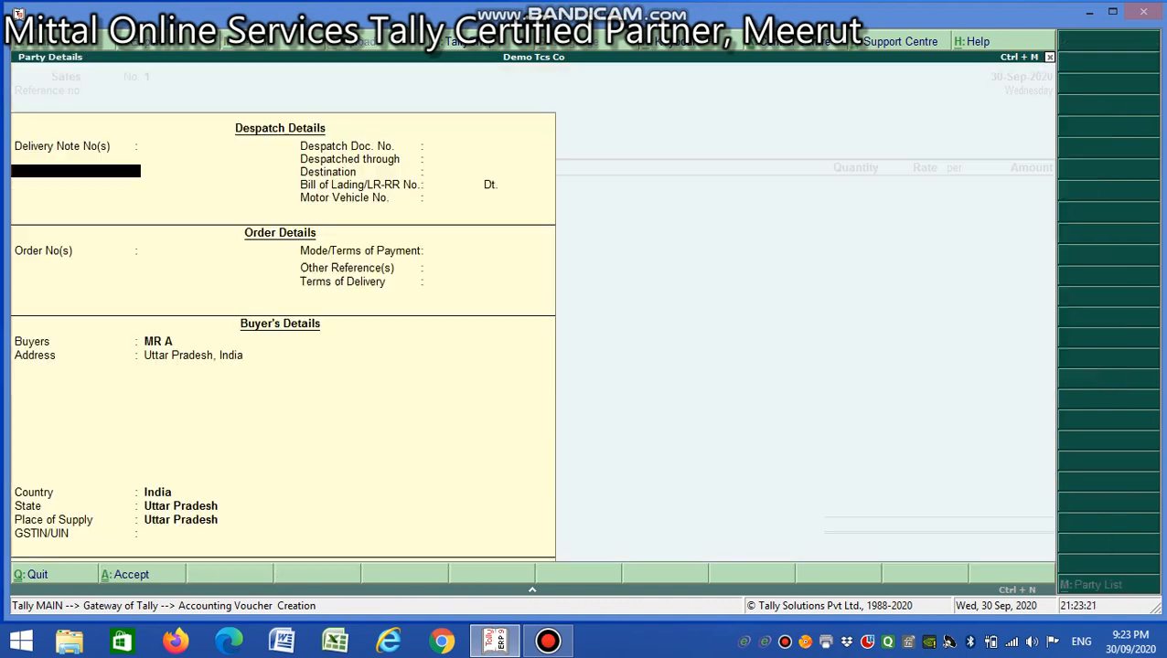
{"action": "key", "text": "ctrl+a"}
{"action": "key", "text": "Return"}
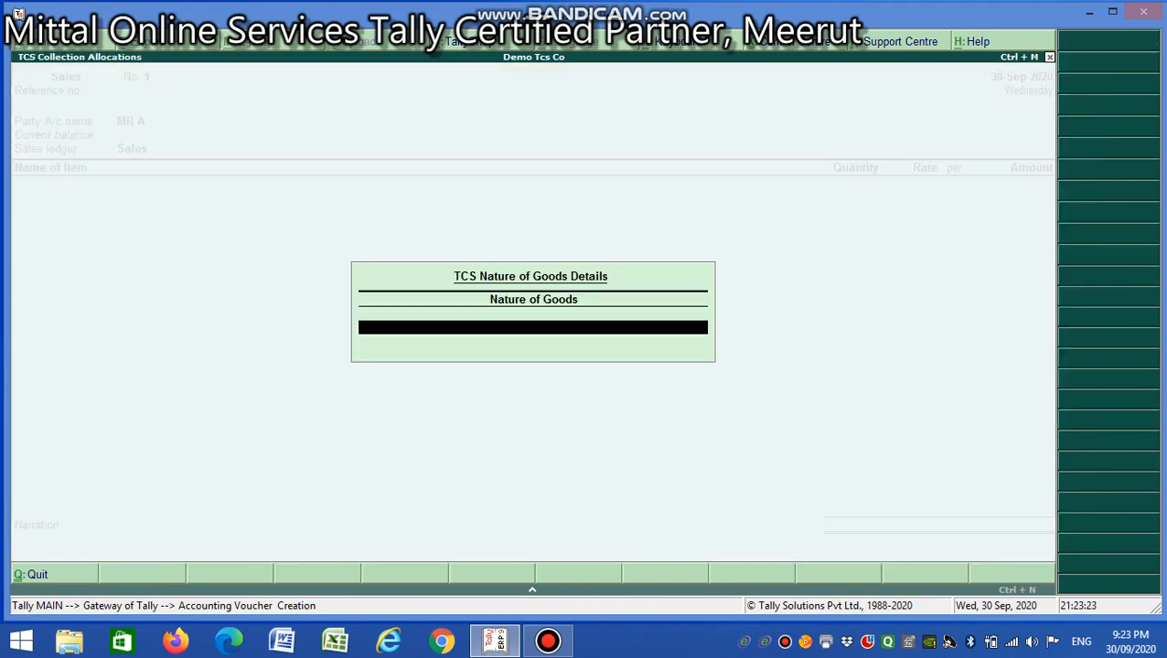
{"action": "key", "text": "Return"}
- Add Demo Item to the voucher with a quantity of 10,000 no at a rate of 10 per no
{"action": "type", "text": "De"}
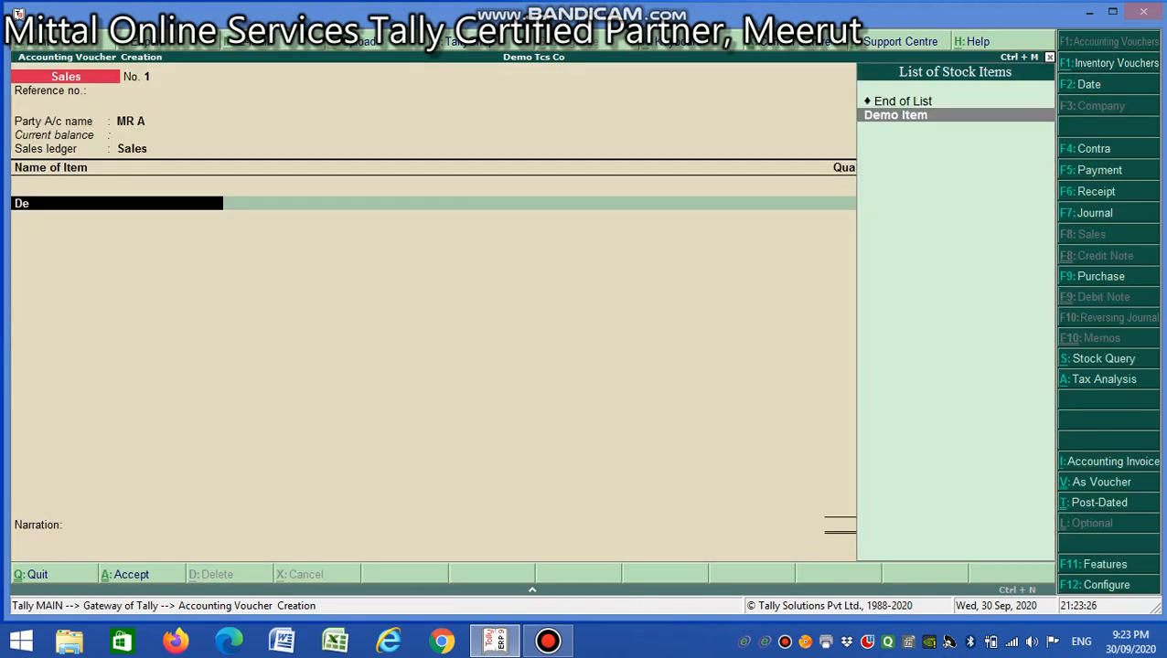
{"action": "key", "text": "Return"}
{"action": "key", "text": "Return"}
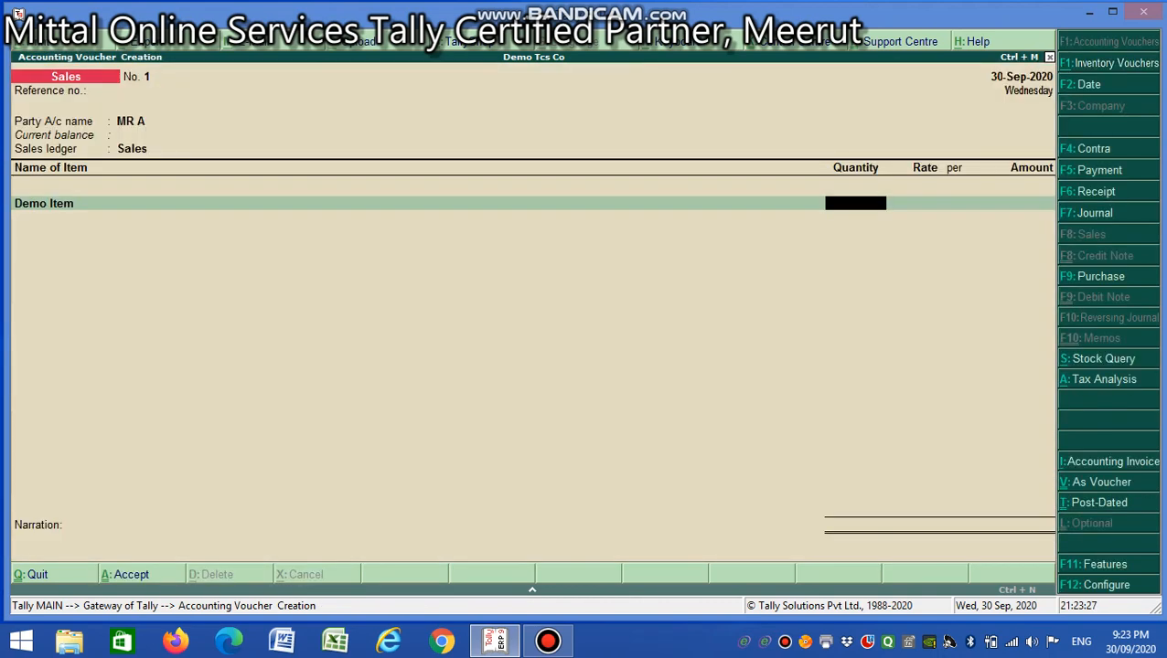
{"action": "type", "text": "10000"}
{"action": "key", "text": "Return"}
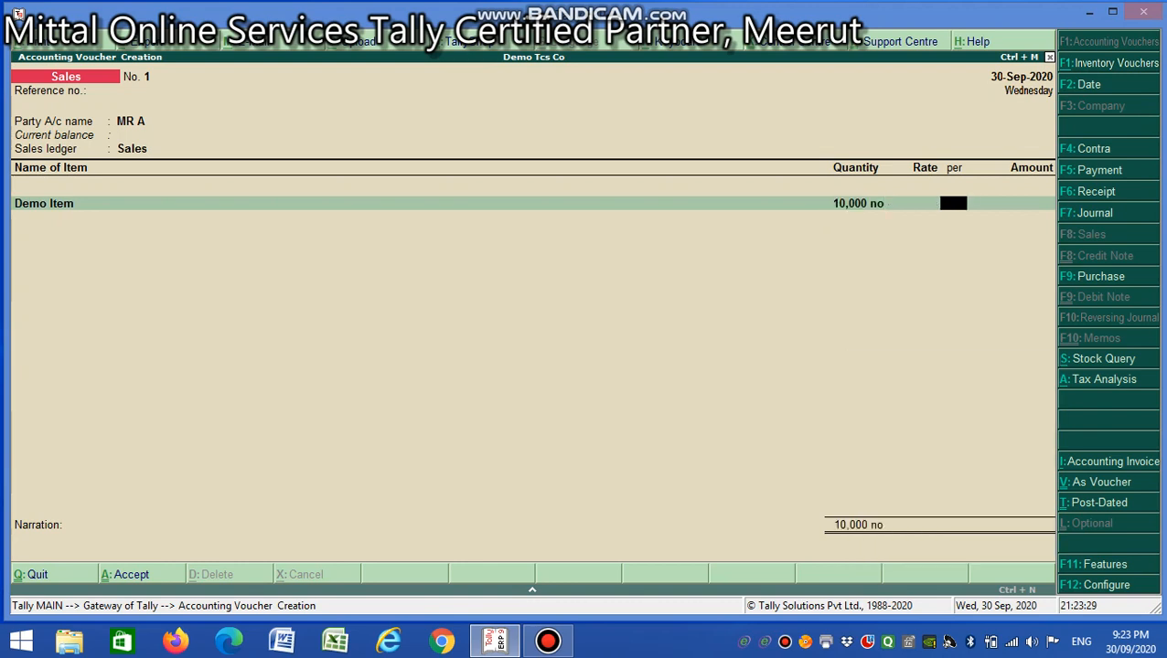
{"action": "type", "text": "10"}
{"action": "key", "text": "Return"}
{"action": "key", "text": "Return"}
{"action": "key", "text": "Return"}
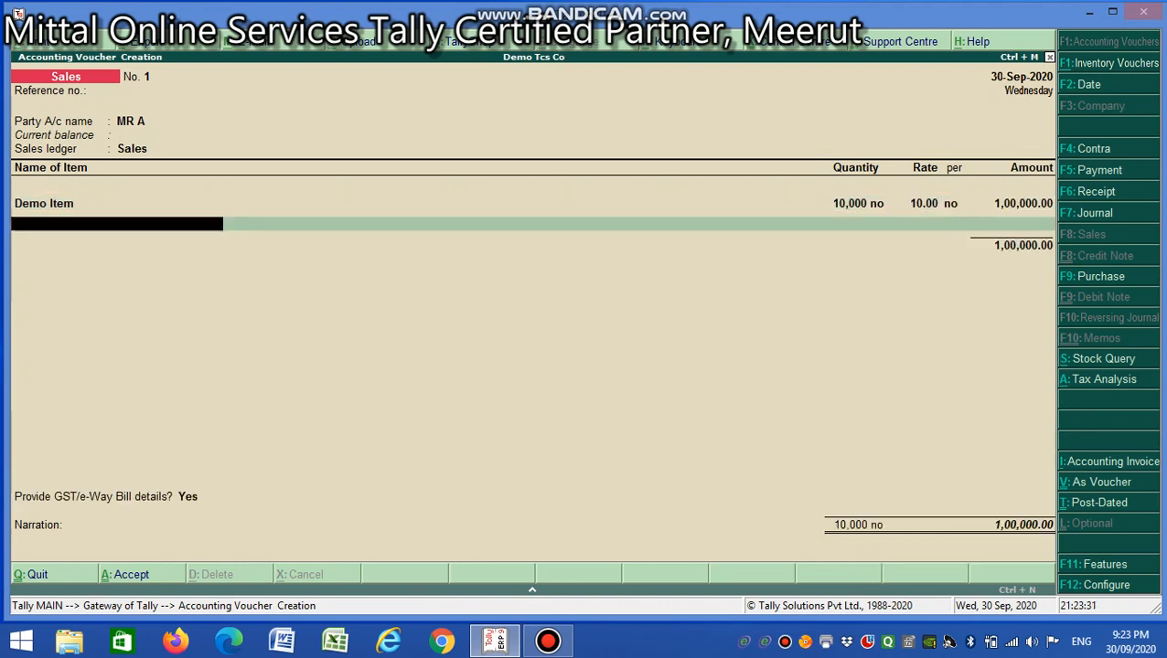
- End the item list and add the CGST ledger, keeping Sales of Any Goods as its TCS nature of goods
{"action": "key", "text": "Return"}
{"action": "type", "text": "o"}
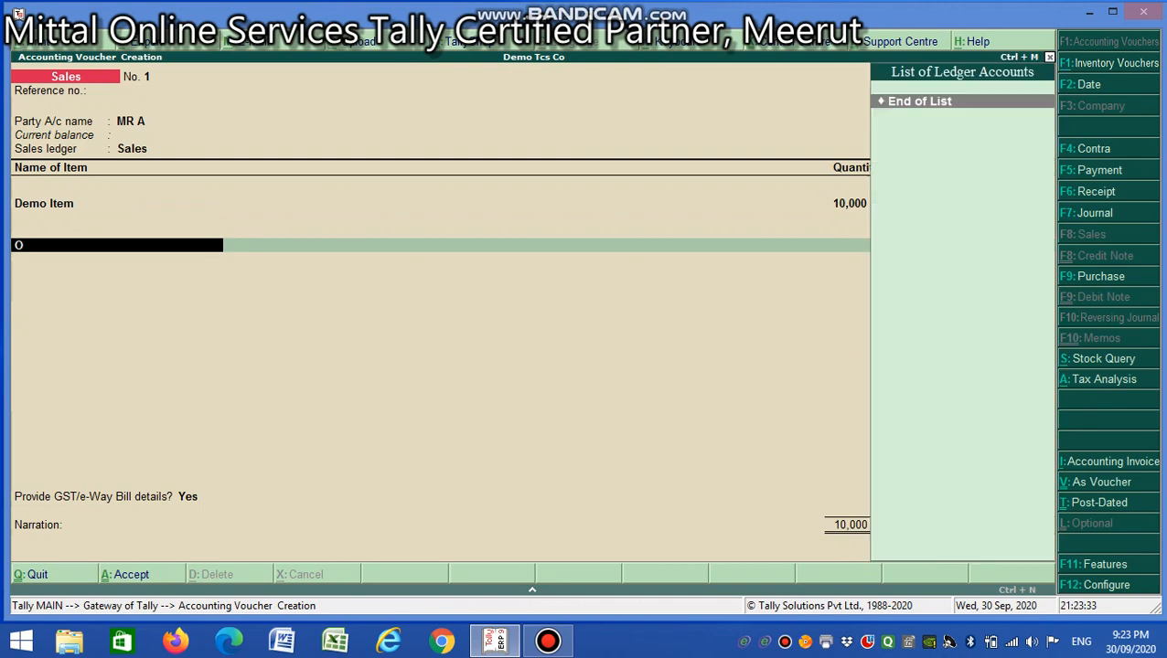
{"action": "key", "text": "Down"}
{"action": "key", "text": "Down"}
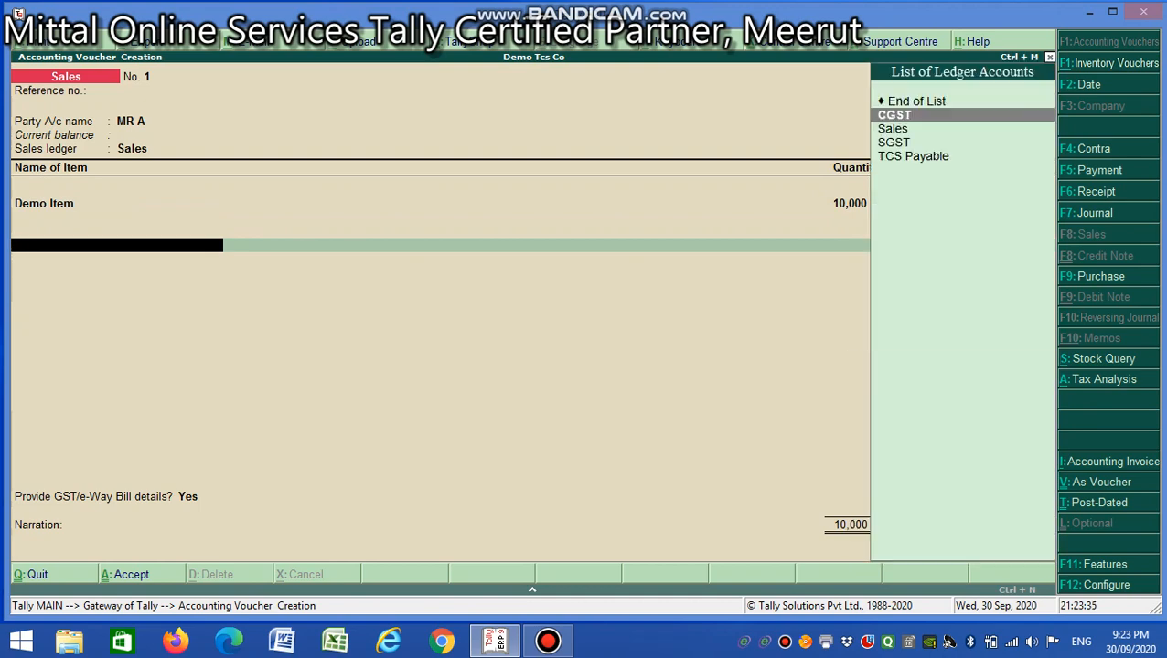
{"action": "key", "text": "Up"}
{"action": "key", "text": "Return"}
{"action": "key", "text": "Return"}
{"action": "key", "text": "Return"}
{"action": "key", "text": "Return"}
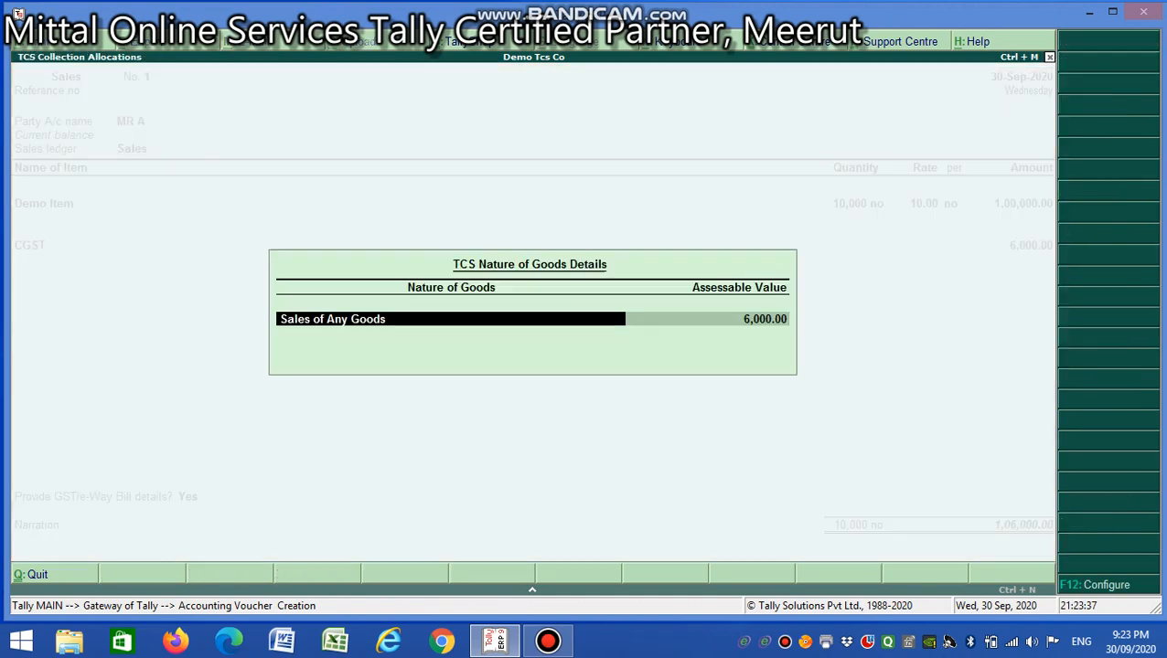
- Add the SGST ledger and accept its TCS allocation under Sales of Any Goods
{"action": "type", "text": "sg"}
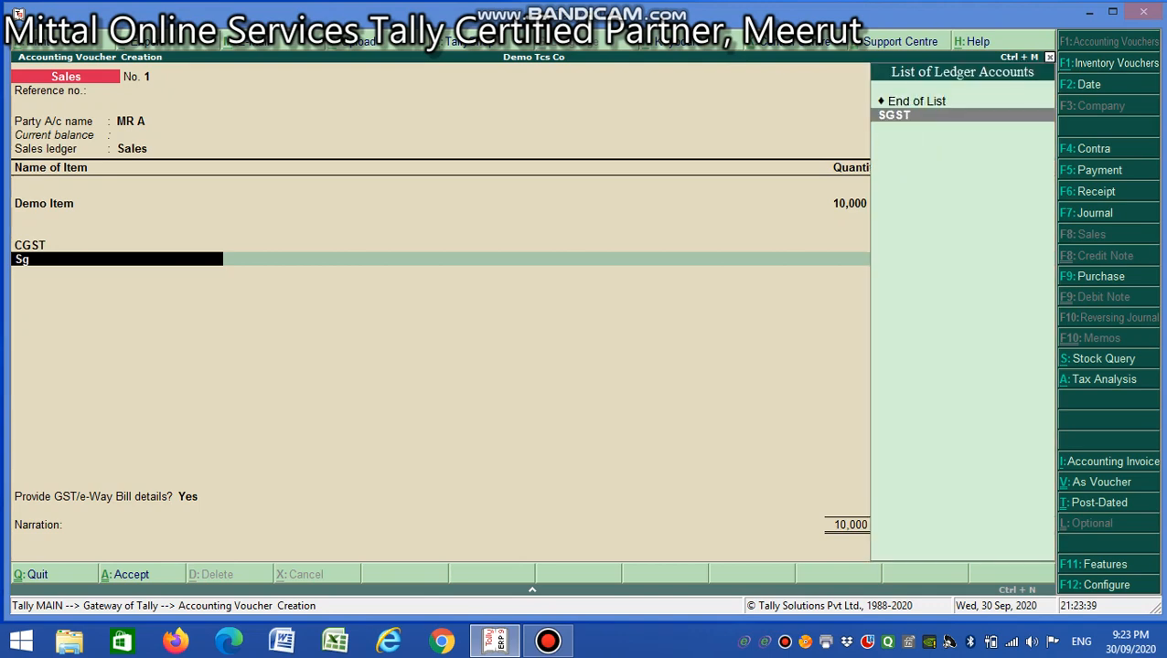
{"action": "key", "text": "Return"}
{"action": "key", "text": "Return"}
{"action": "key", "text": "Return"}
{"action": "key", "text": "Return"}
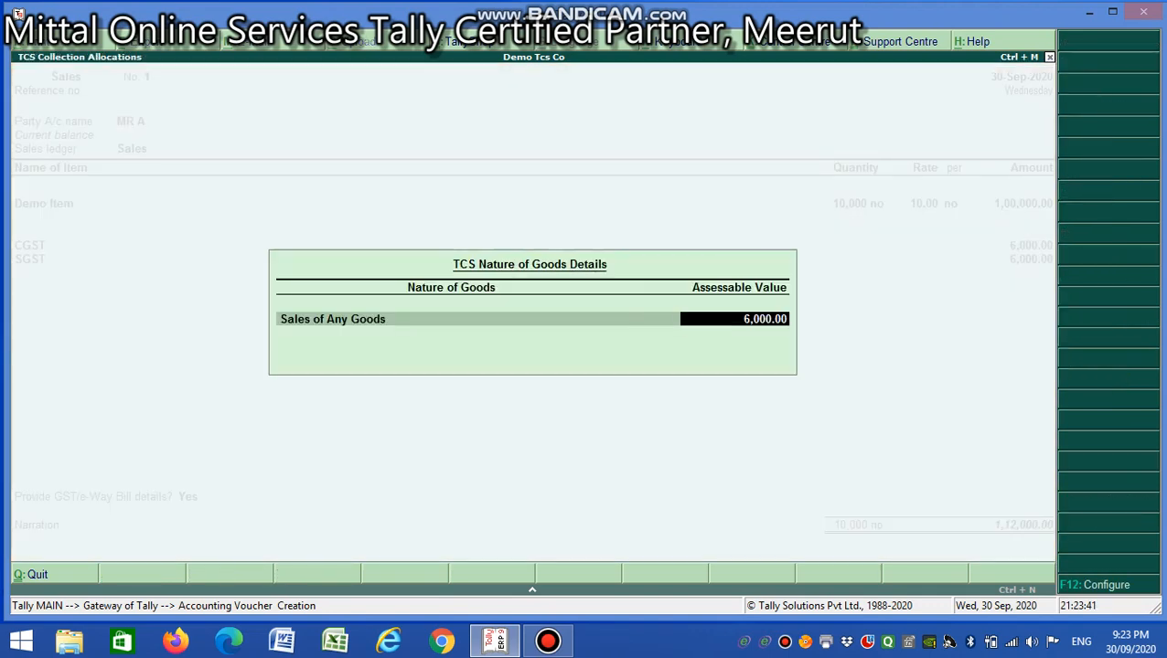
{"action": "key", "text": "Return"}
- Add the TCS Payable ledger without a description and finish the ledger list
{"action": "type", "text": "Tcs"}
{"action": "key", "text": "Return"}
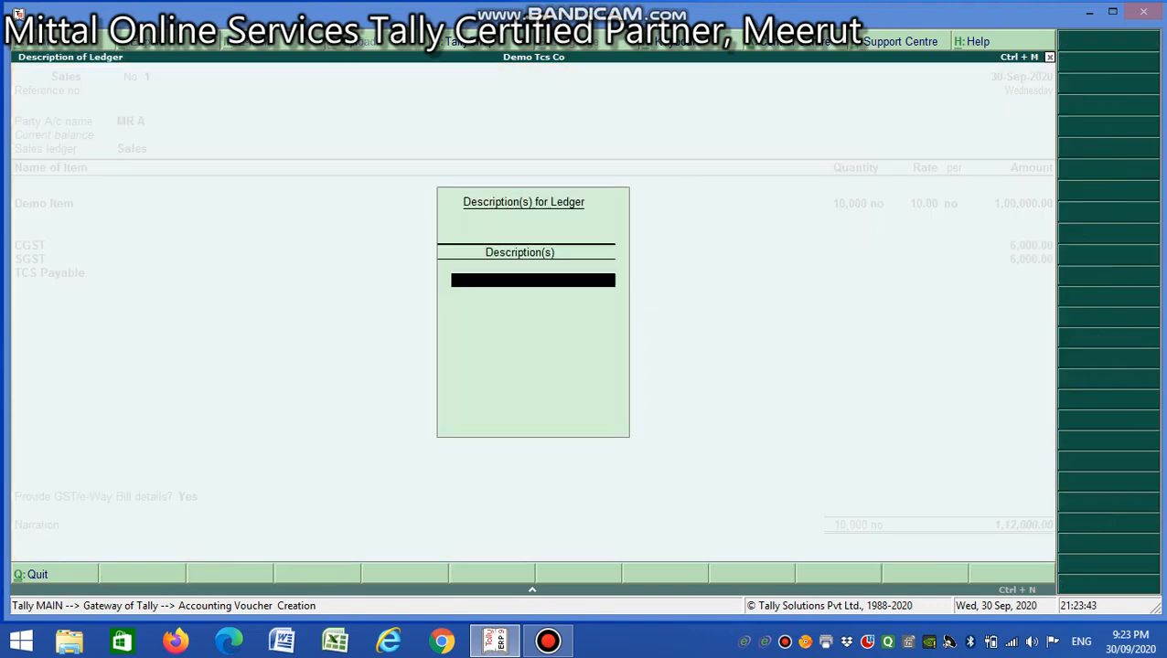
{"action": "key", "text": "Return"}
{"action": "key", "text": "Return"}
{"action": "key", "text": "Return"}
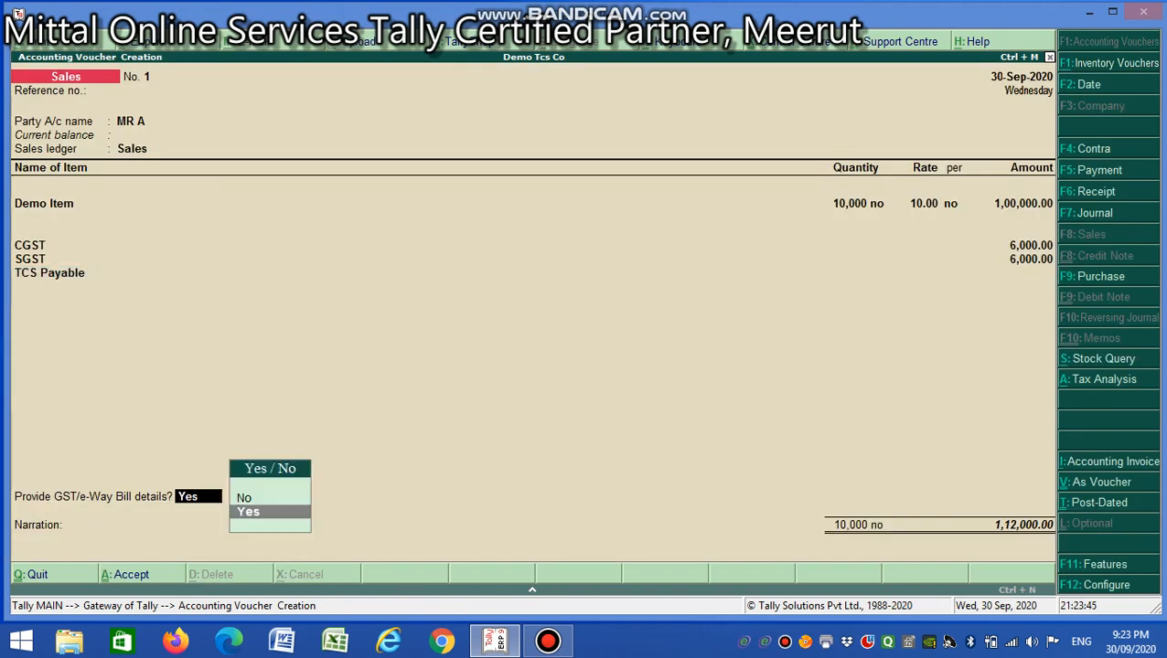
- Keep GST/e-Way Bill details set to Yes, leave the narration empty, and accept the voucher with its tax conflicts left to resolve
{"action": "key", "text": "Return"}
{"action": "key", "text": "Return"}
{"action": "key", "text": "Return"}
{"action": "key", "text": "Return"}
{"action": "key", "text": "Return"}
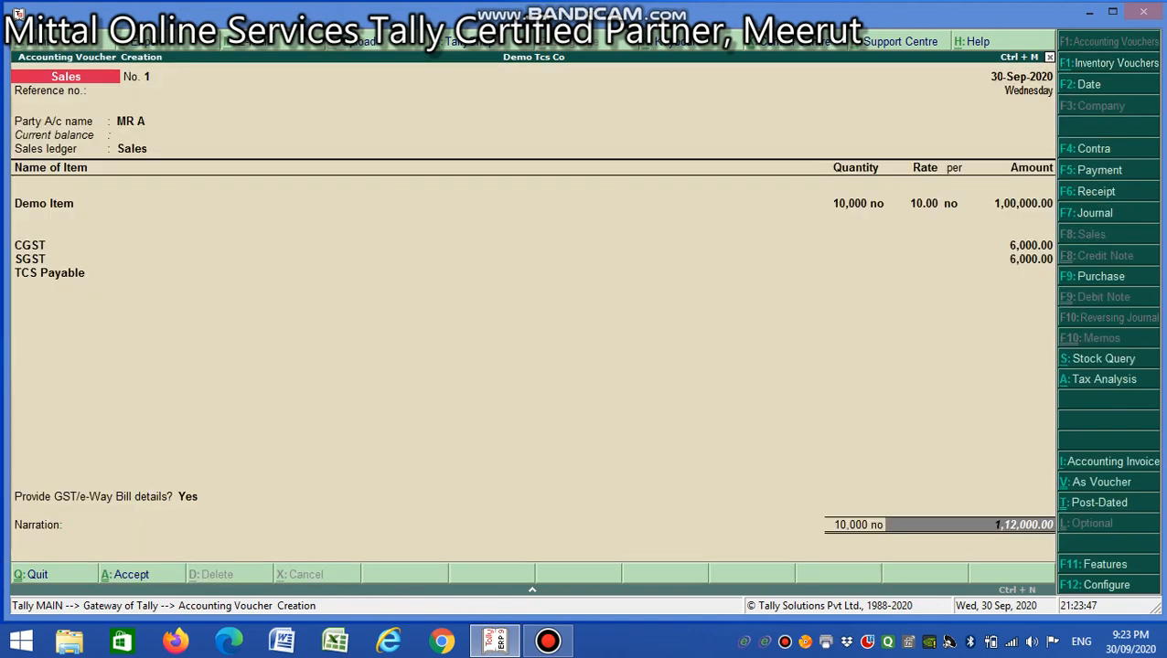
{"action": "key", "text": "Return"}
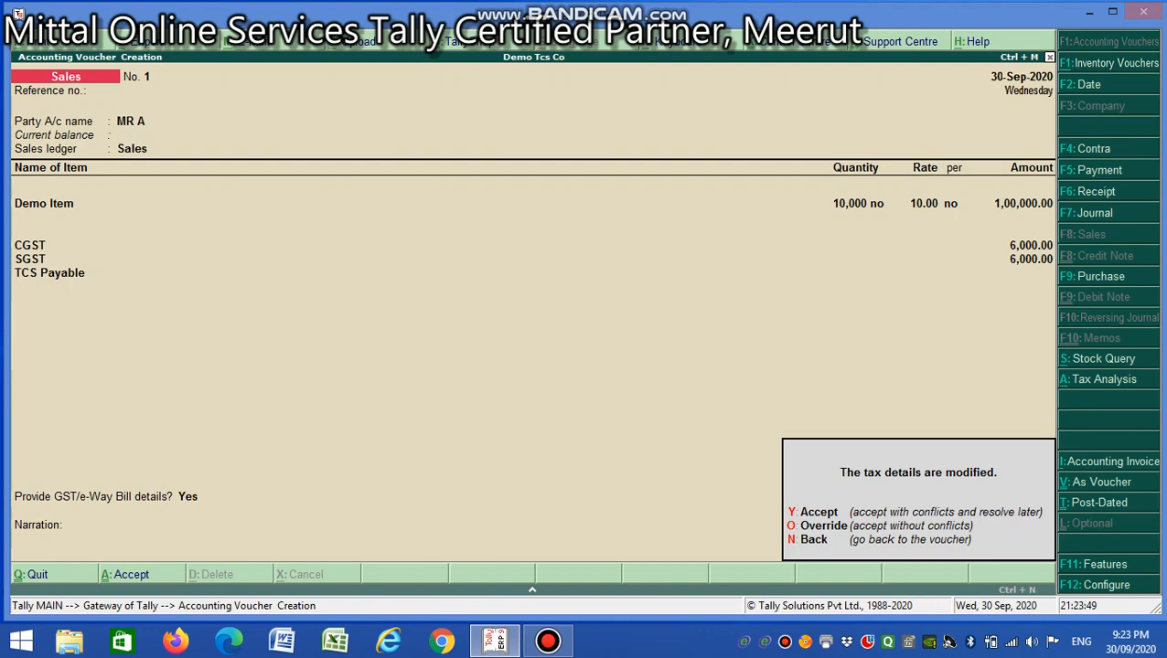
{"action": "key", "text": "y"}
- Date the second sales voucher 1-10-2020 and select the customer as the party with the default party details
{"action": "key", "text": "F2"}
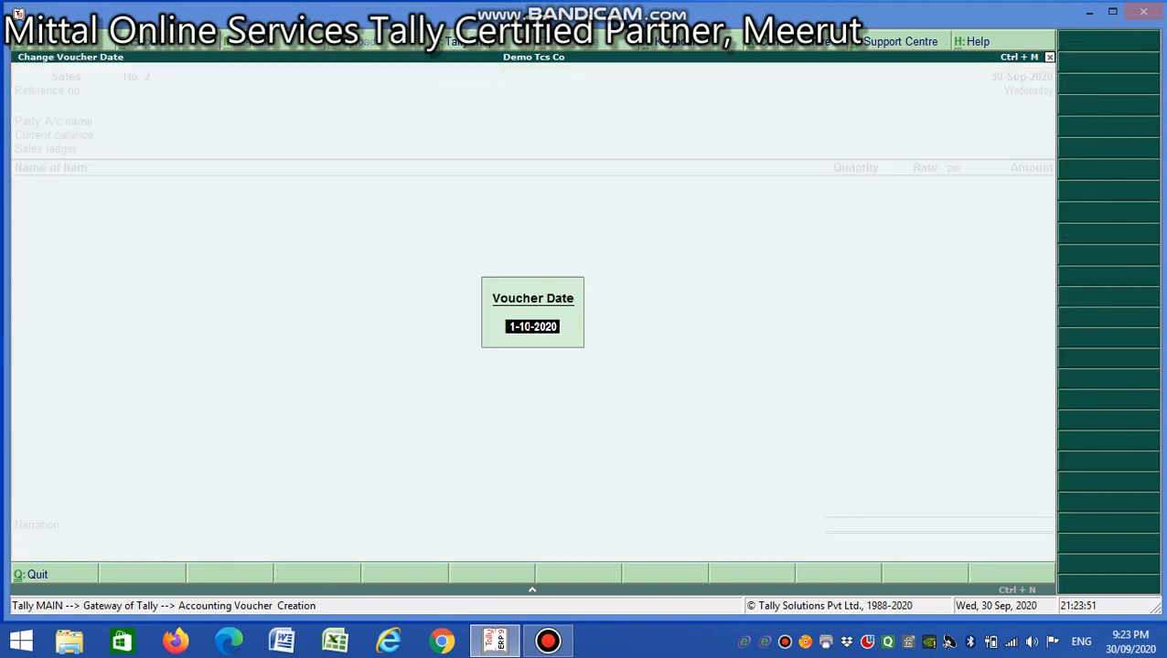
{"action": "key", "text": "Return"}
{"action": "key", "text": "Return"}
{"action": "key", "text": "Down"}
{"action": "key", "text": "Return"}
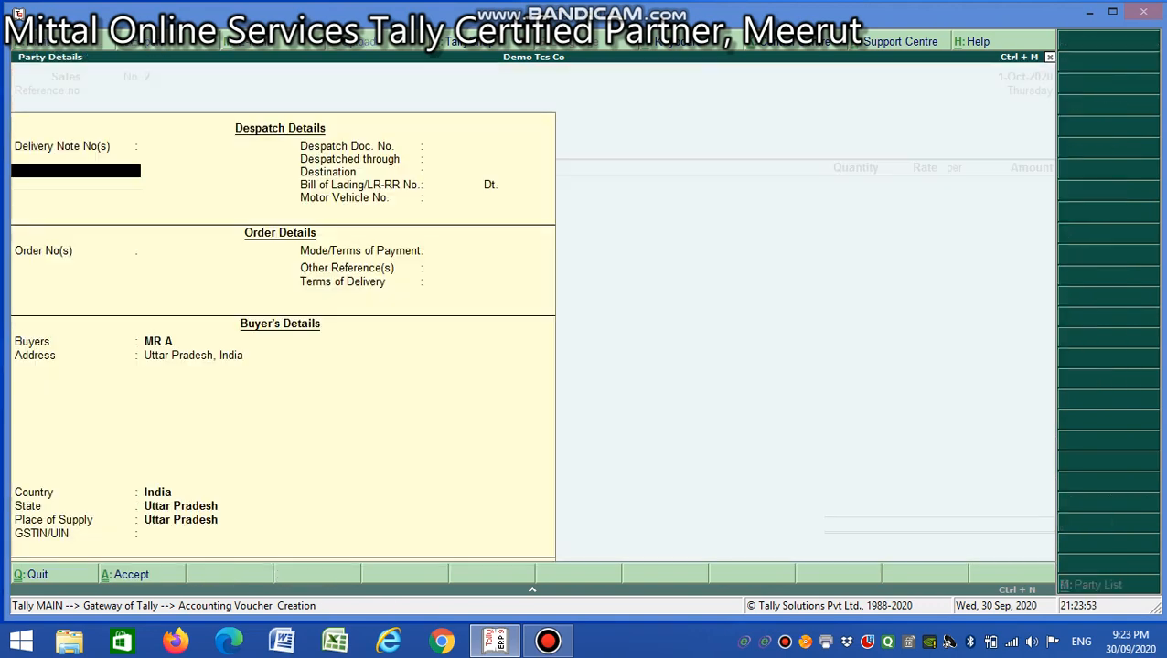
{"action": "key", "text": "ctrl+a"}
- Use the Sales ledger for the second voucher and complete its TCS nature of goods prompt
{"action": "key", "text": "Return"}
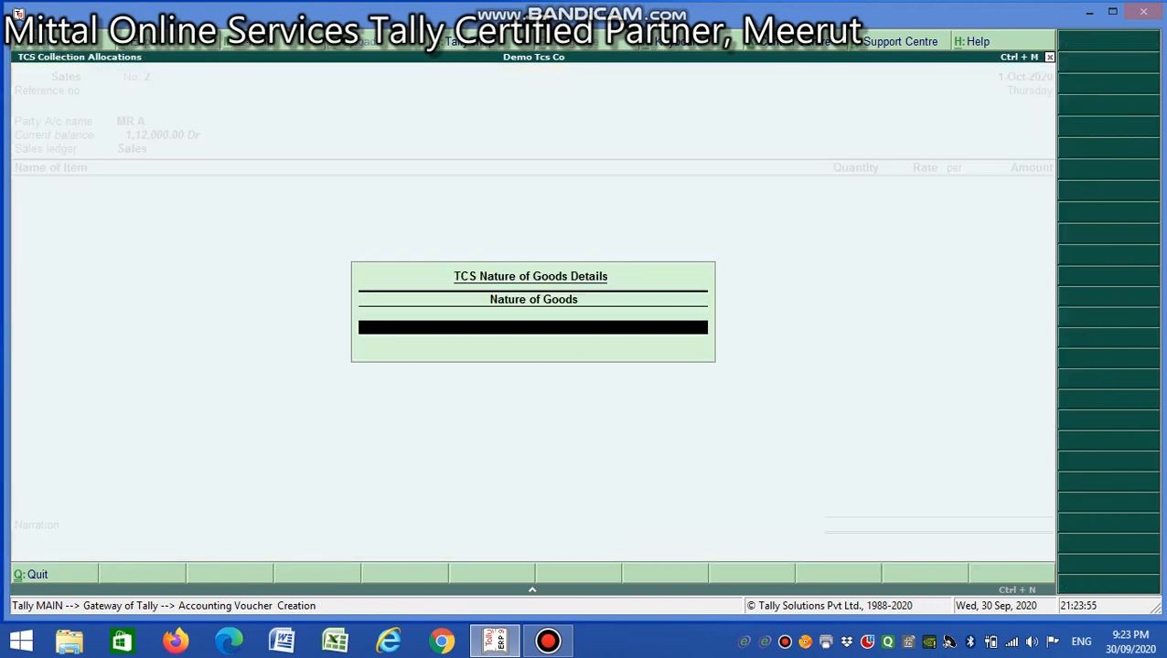
{"action": "key", "text": "Return"}
{"action": "key", "text": "BackSpace"}
{"action": "key", "text": "Return"}
{"action": "key", "text": "BackSpace"}
{"action": "key", "text": "Down"}
{"action": "key", "text": "Return"}
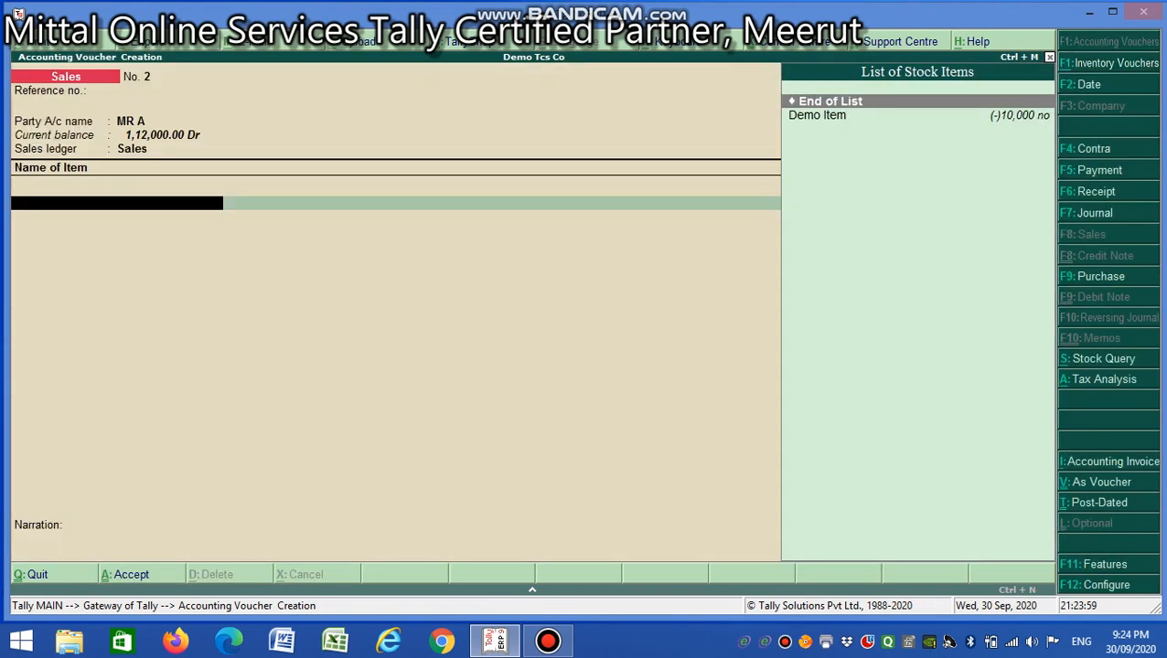
- Add Demo Item to the second voucher with a quantity of 10,000 no at a rate of 10 per no
{"action": "key", "text": "Down"}
{"action": "key", "text": "Return"}
{"action": "key", "text": "Return"}
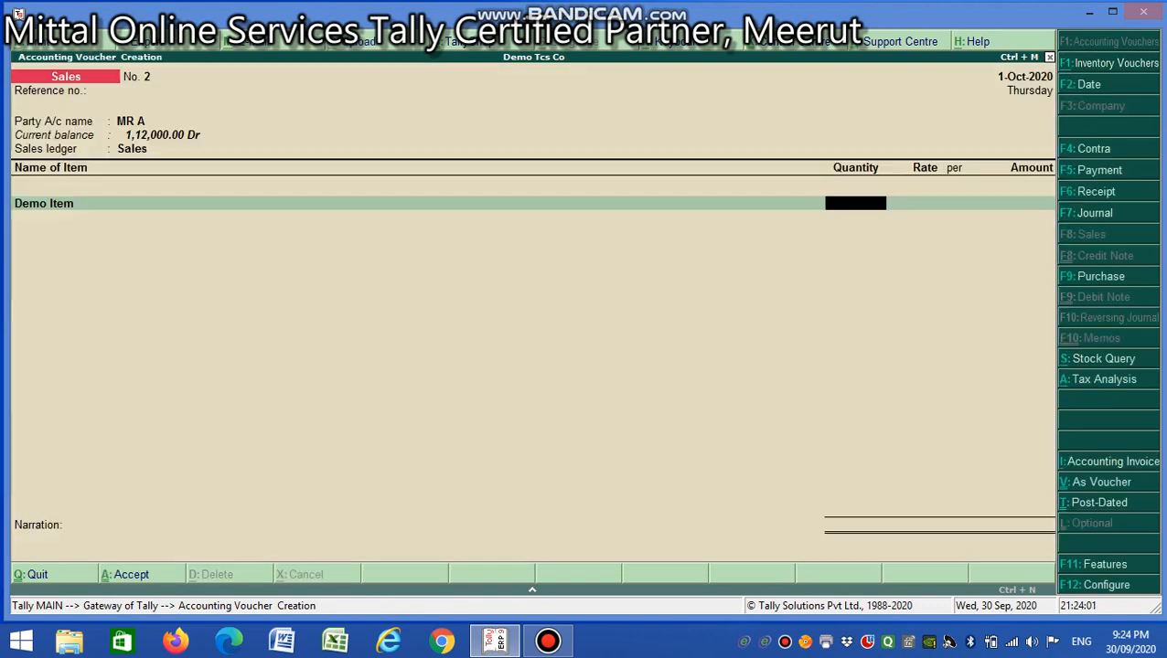
{"action": "type", "text": "10000"}
{"action": "key", "text": "Return"}
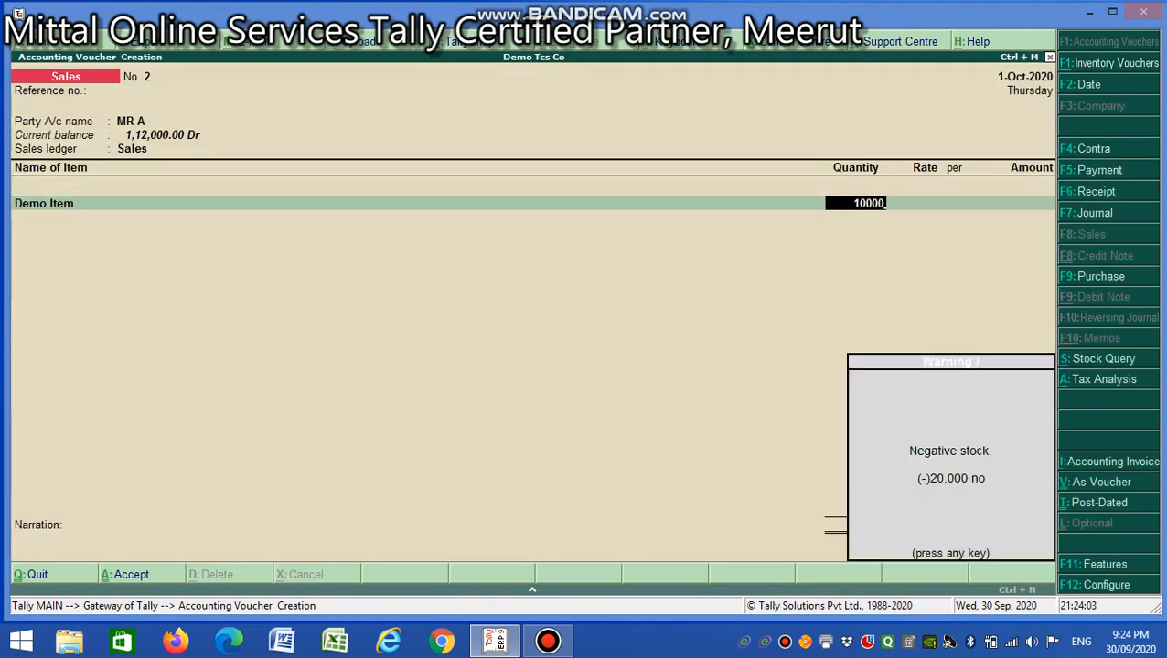
{"action": "key", "text": "Return"}
{"action": "key", "text": "Return"}
{"action": "key", "text": "Return"}
{"action": "key", "text": "Return"}
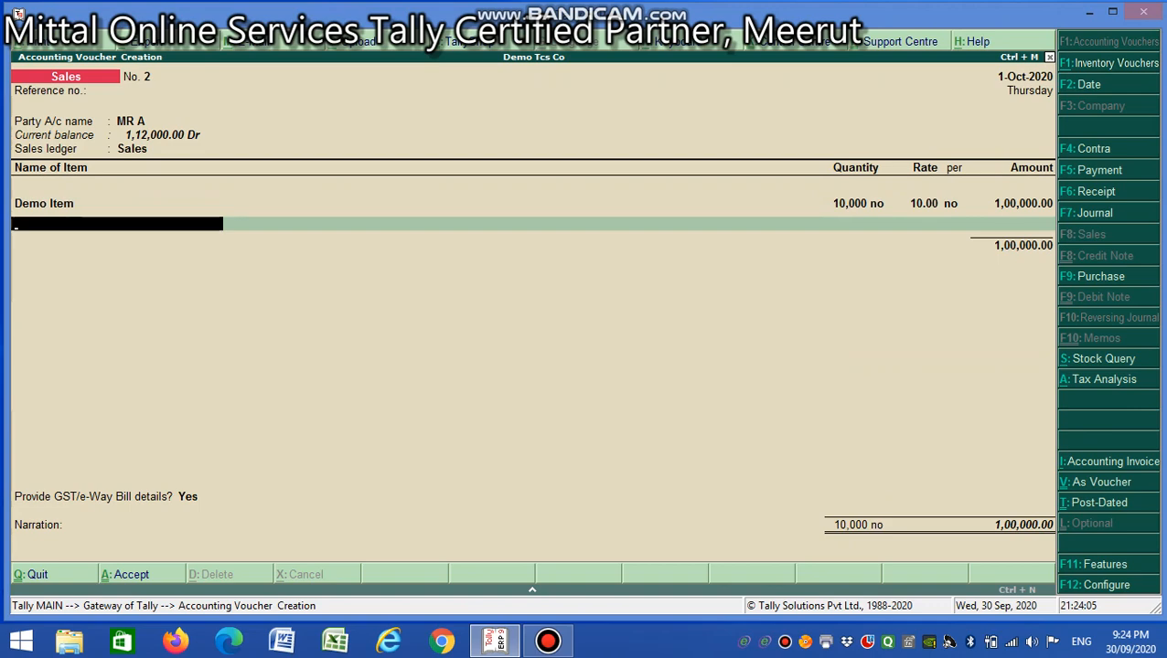
- End the item list of the second voucher and add CGST, accepting its TCS allocation under Sales of Any Goods
{"action": "key", "text": "Return"}
{"action": "type", "text": "Cg"}
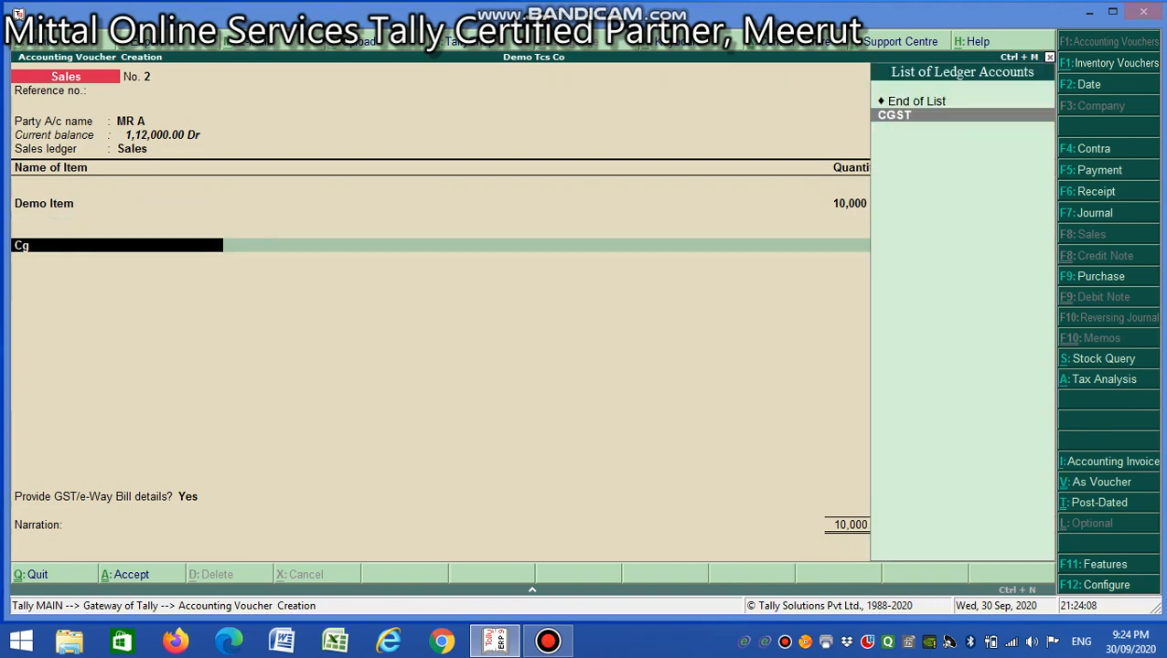
{"action": "key", "text": "Return"}
{"action": "key", "text": "Return"}
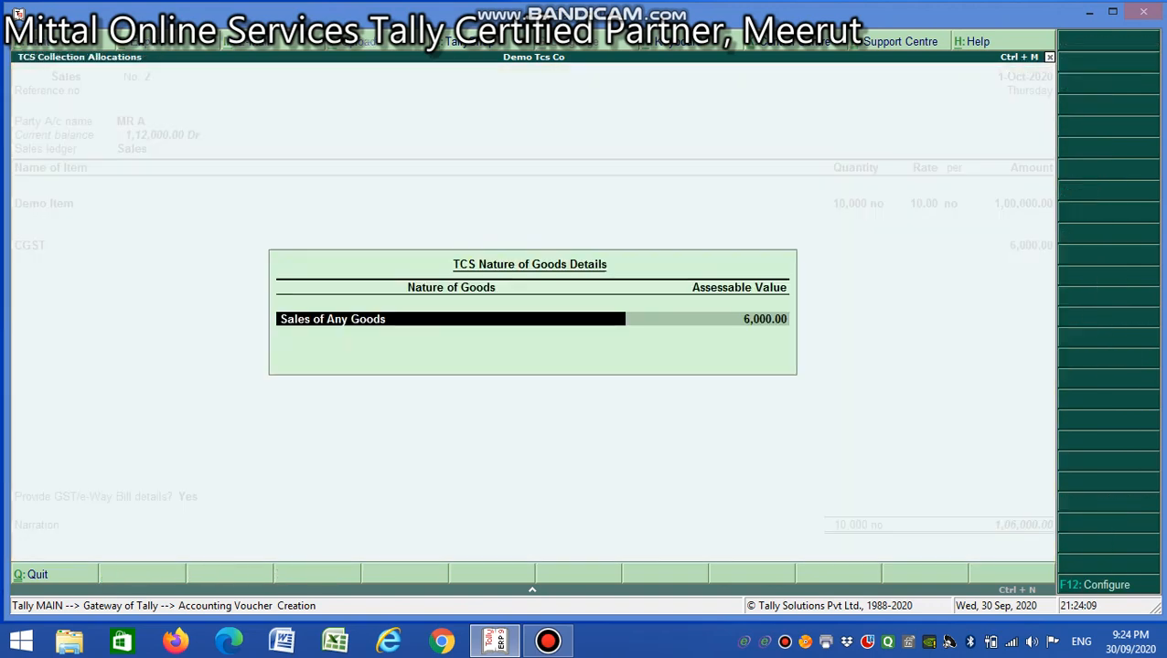
{"action": "key", "text": "Return"}
{"action": "key", "text": "Return"}
- Add SGST to the second voucher, keeping Sales of Any Goods as its TCS nature of goods
{"action": "type", "text": "Sg"}
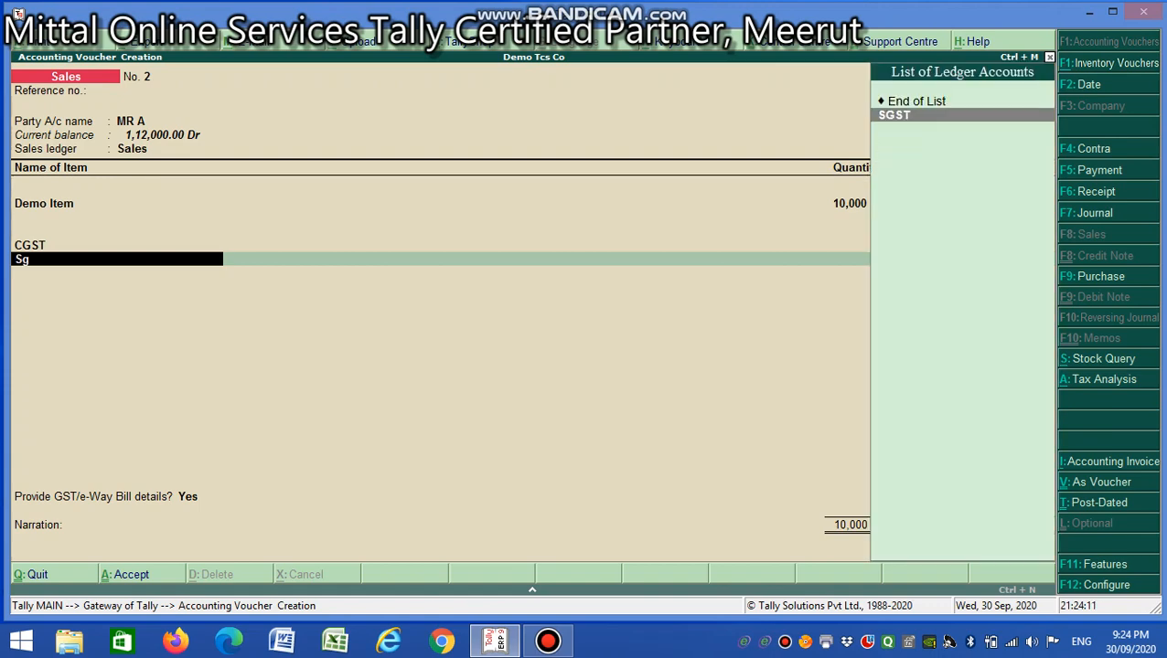
{"action": "key", "text": "Return"}
{"action": "key", "text": "Return"}
{"action": "key", "text": "Return"}
{"action": "key", "text": "Return"}
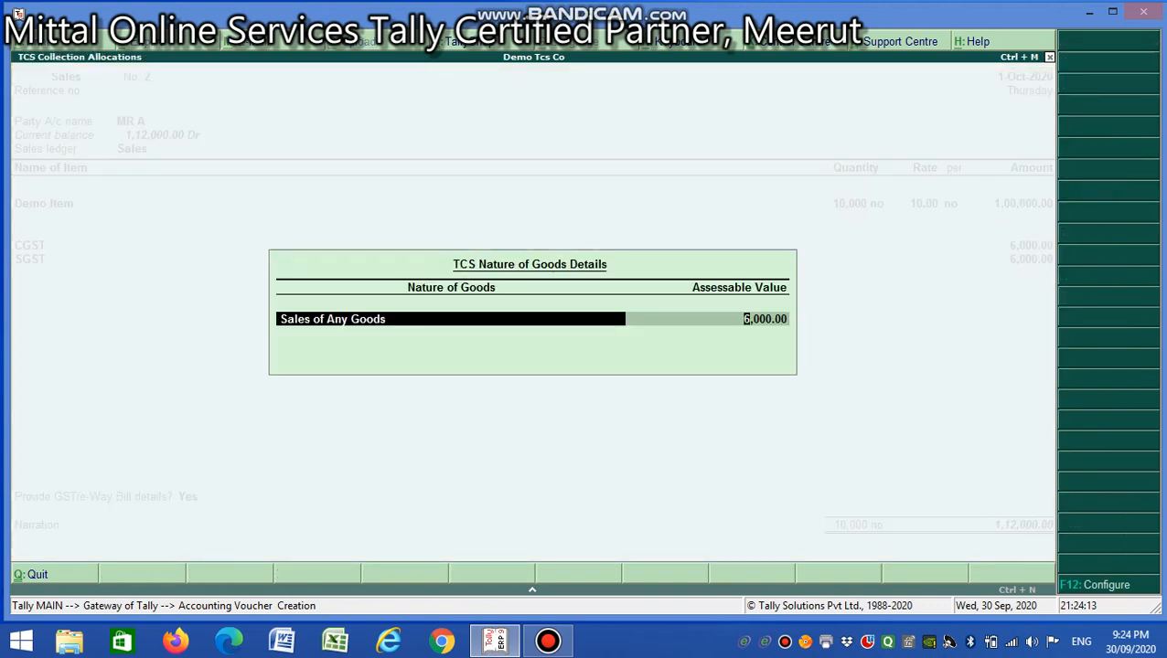
{"action": "key", "text": "Return"}
- Add the TCS Payable ledger to the 1 October voucher without a description
{"action": "type", "text": "Tcs"}
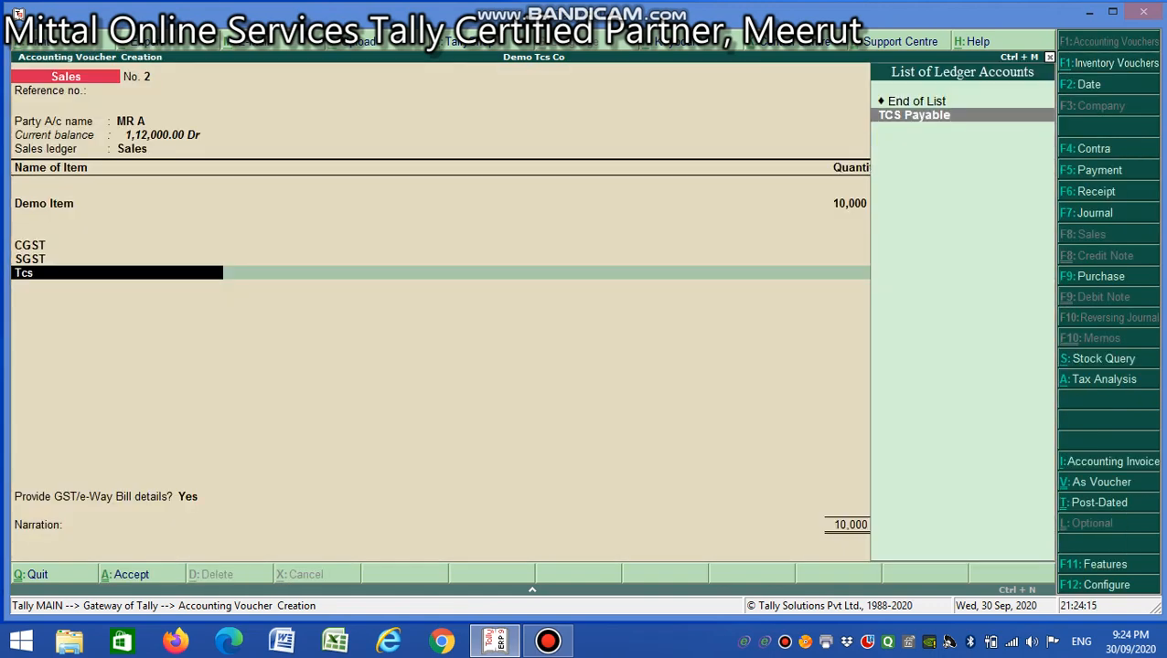
{"action": "key", "text": "Return"}
{"action": "key", "text": "Return"}
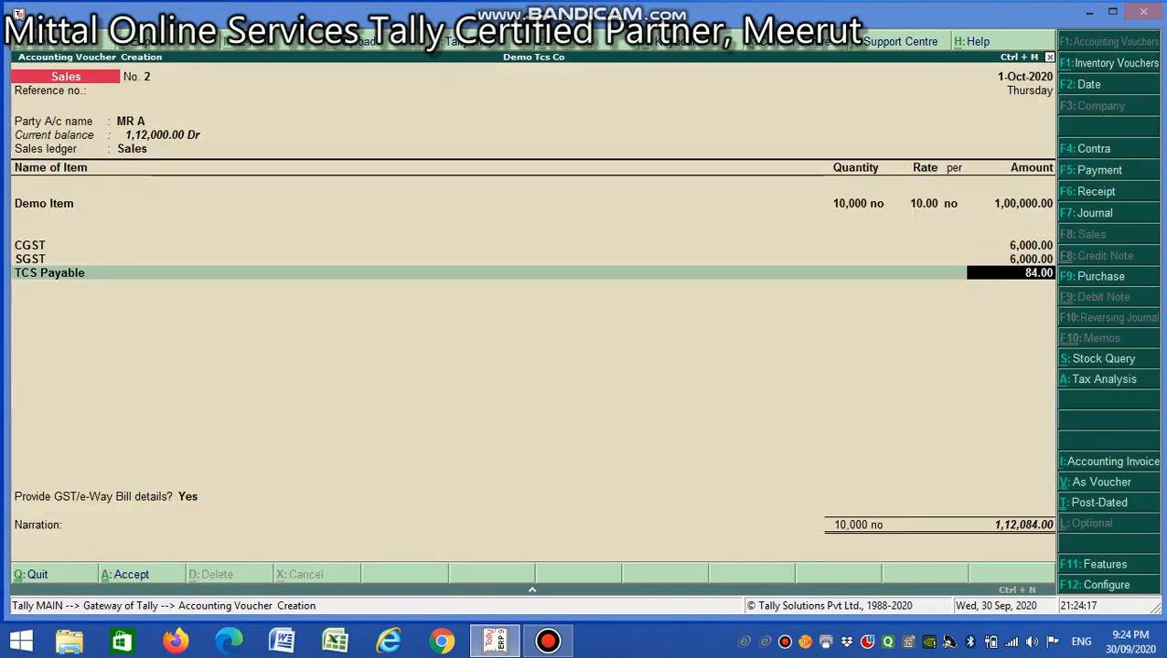
- Go back to Demo Item in the second voucher and review its item, CGST, SGST and TCS Payable lines
{"action": "key", "text": "Up"}
{"action": "key", "text": "Up"}
{"action": "key", "text": "Up"}
{"action": "key", "text": "Up"}
{"action": "key", "text": "Up"}
{"action": "key", "text": "Up"}
{"action": "key", "text": "Up"}
{"action": "key", "text": "Up"}
{"action": "key", "text": "Up"}
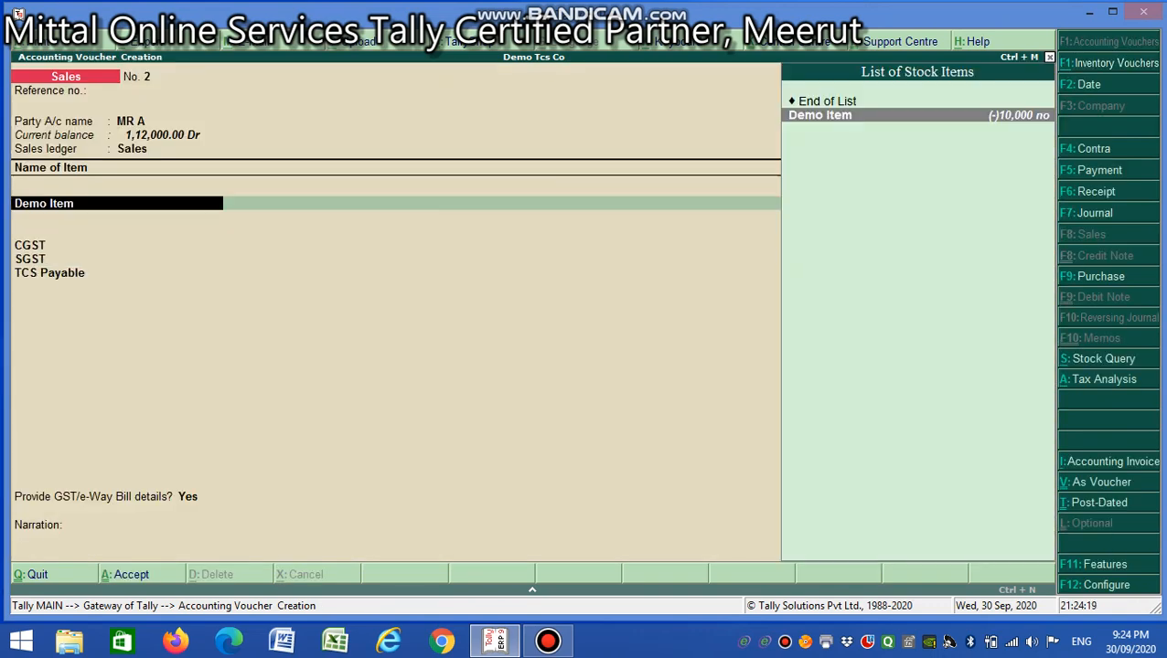
{"action": "key", "text": "Up"}
{"action": "key", "text": "ctrl+a"}
{"action": "key", "text": "Return"}
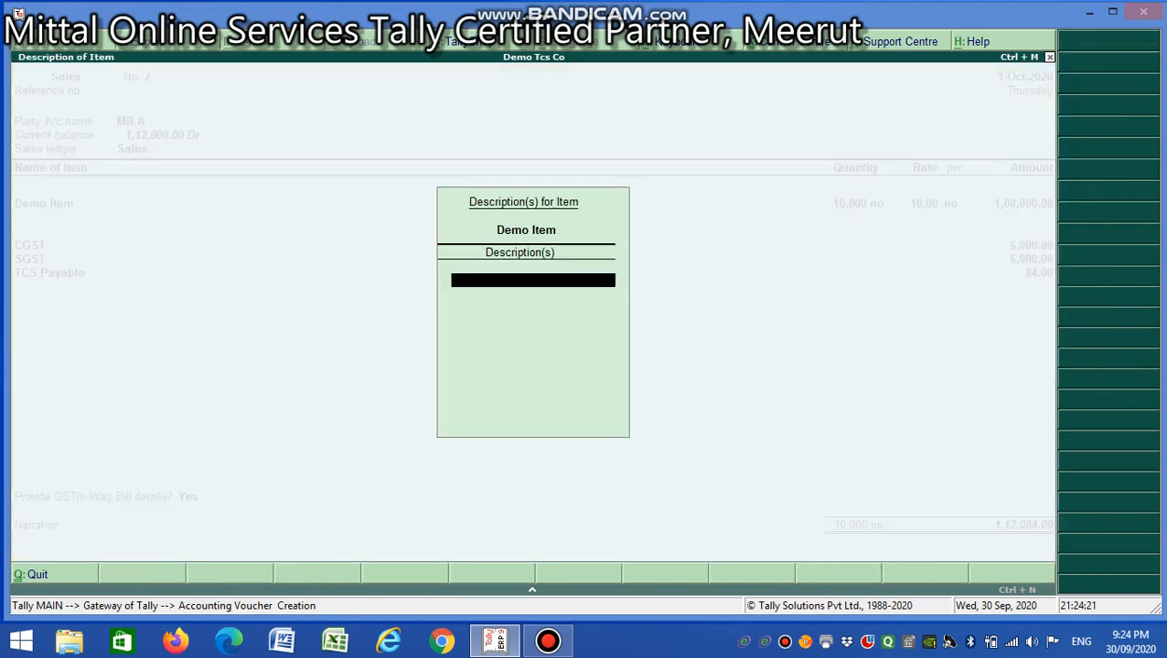
{"action": "key", "text": "Return"}
{"action": "key", "text": "Return"}
{"action": "key", "text": "Return"}
{"action": "key", "text": "Return"}
{"action": "key", "text": "Return"}
{"action": "key", "text": "Return"}
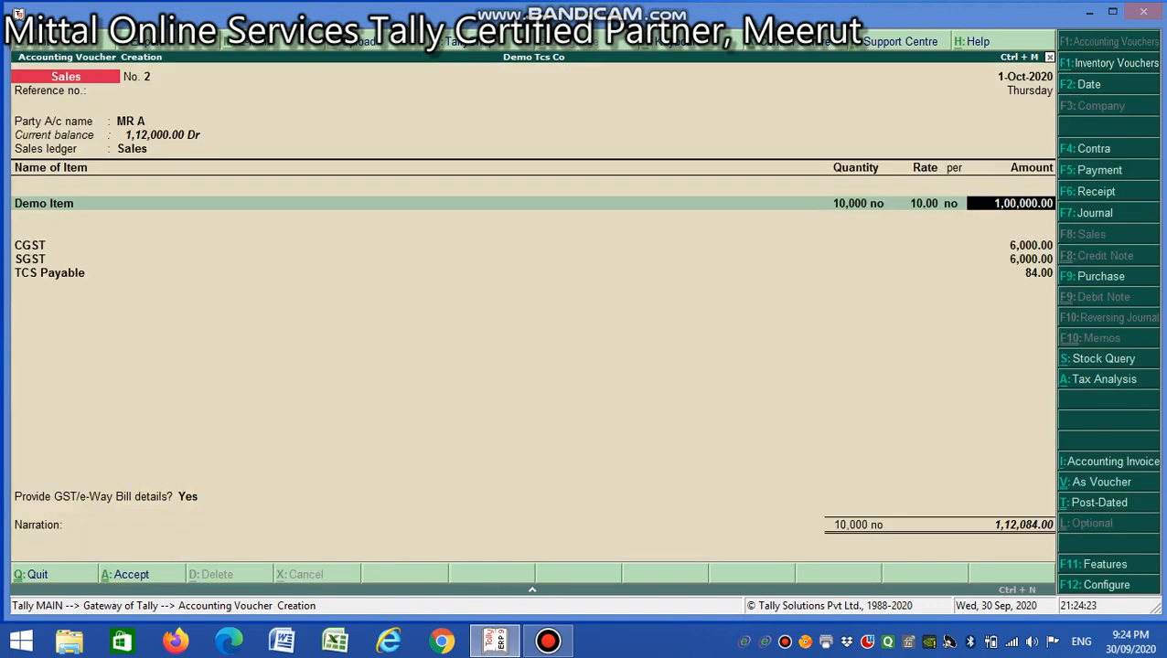
{"action": "key", "text": "Return"}
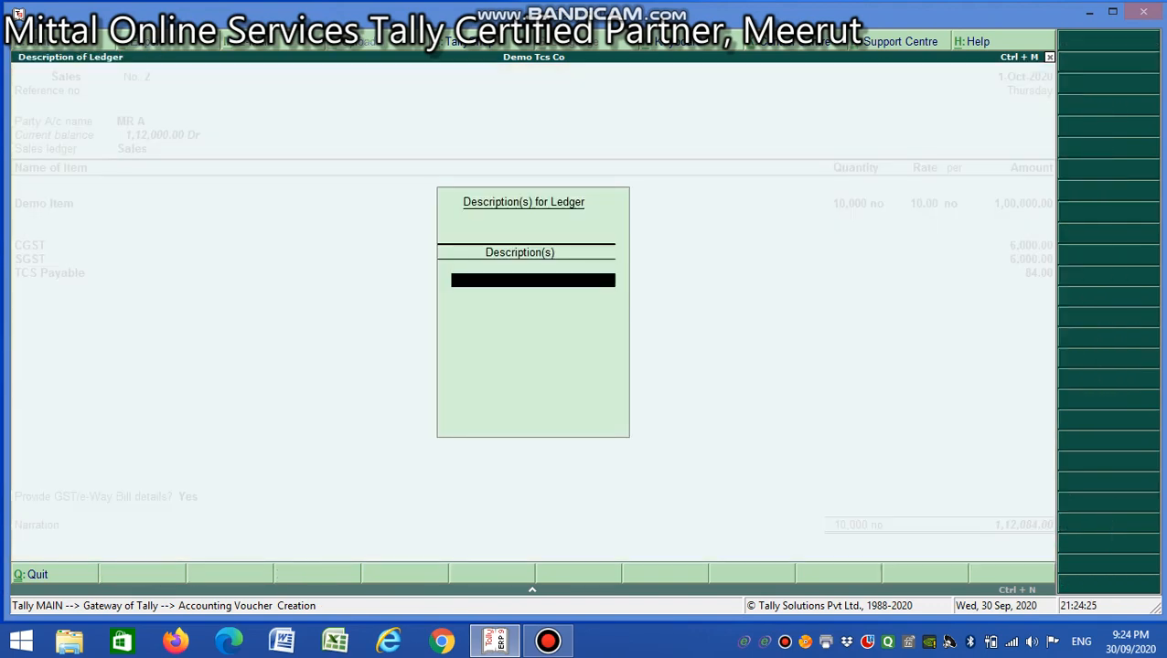
{"action": "key", "text": "Return"}
{"action": "key", "text": "Return"}
{"action": "key", "text": "Return"}
{"action": "key", "text": "Return"}
{"action": "key", "text": "Return"}
{"action": "key", "text": "Return"}
{"action": "key", "text": "Return"}
{"action": "key", "text": "Return"}
{"action": "key", "text": "Return"}
{"action": "key", "text": "Return"}
{"action": "key", "text": "Return"}
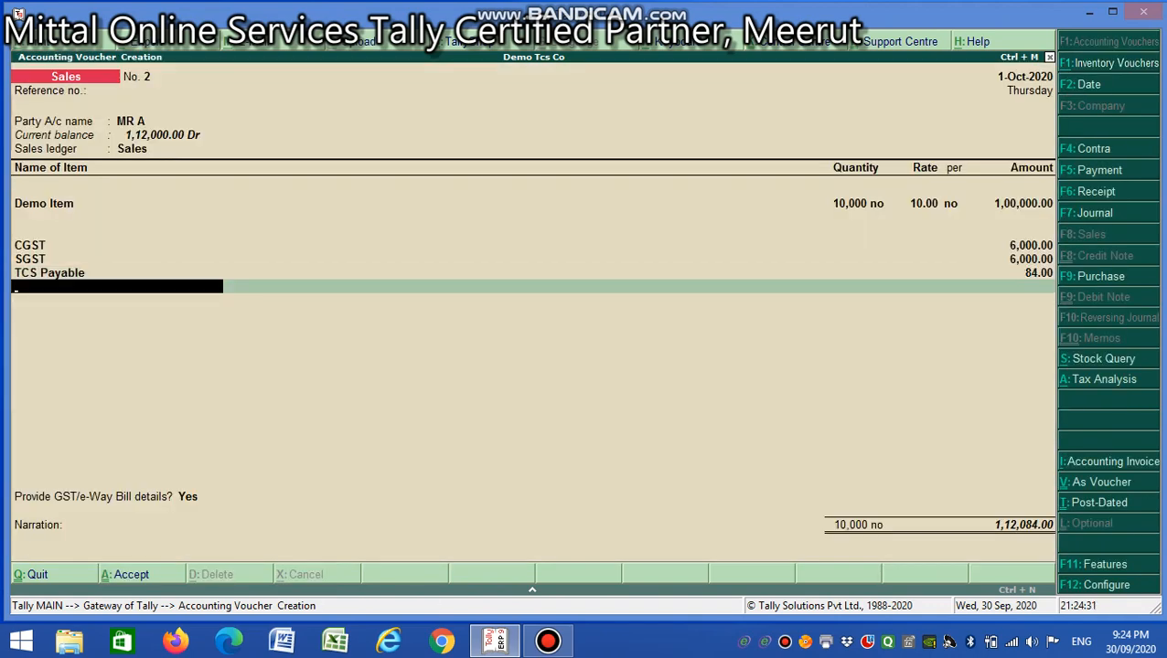
- Examine the detailed tax analysis of the second voucher for its GST and TCS calculation
{"action": "key", "text": "alt+a"}
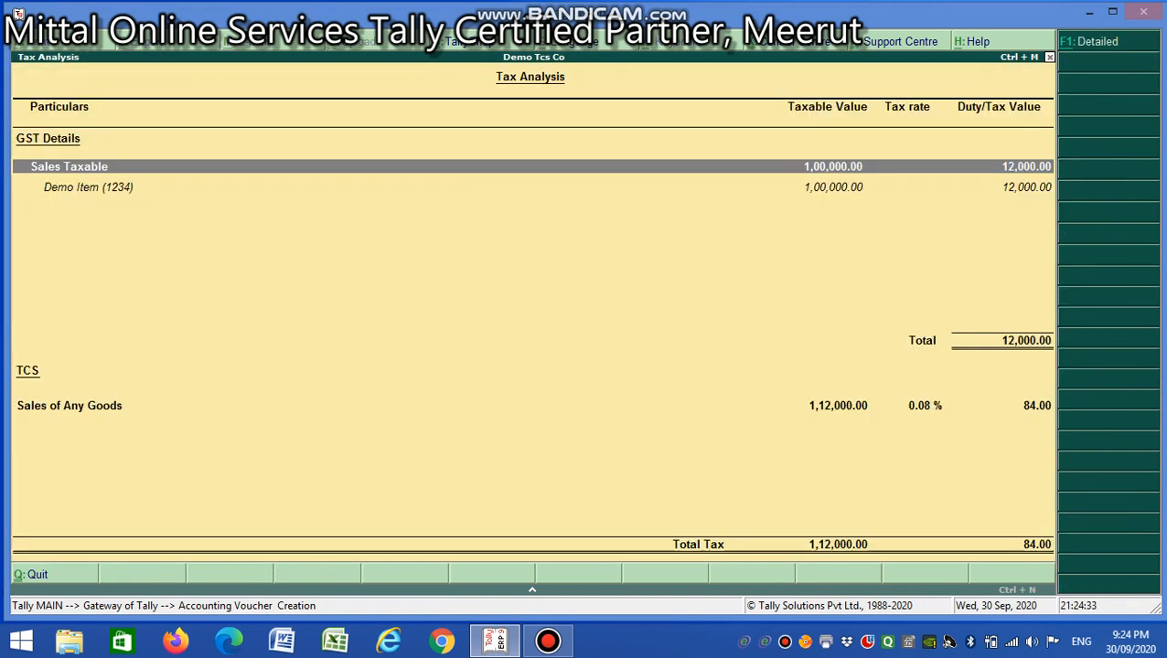
{"action": "key", "text": "alt+F1"}
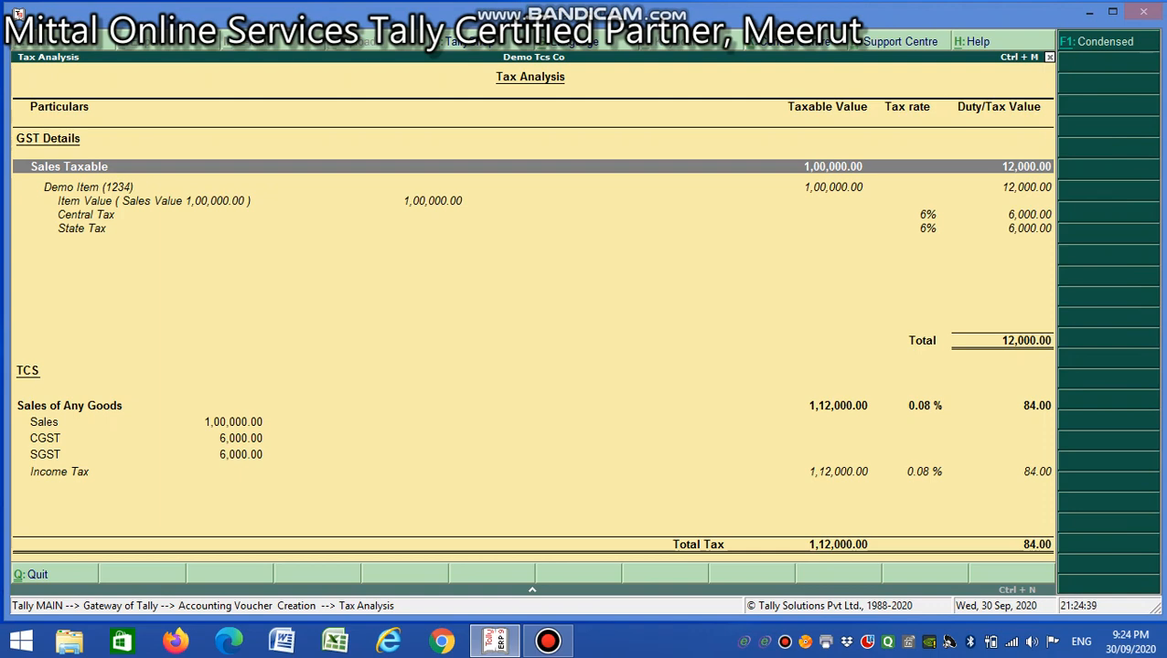
{"action": "key", "text": "Escape"}
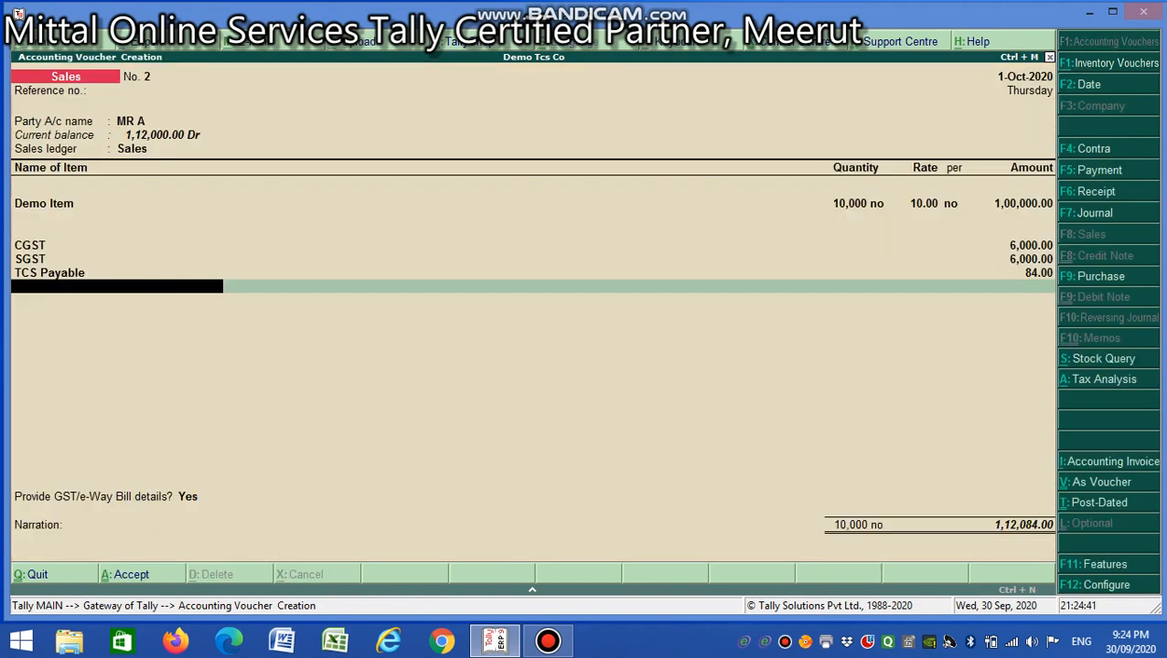
- End the ledger list of the second voucher, accept its remaining default details and save it
{"action": "key", "text": "Return"}
{"action": "key", "text": "Return"}
{"action": "key", "text": "Return"}
{"action": "key", "text": "ctrl+a"}
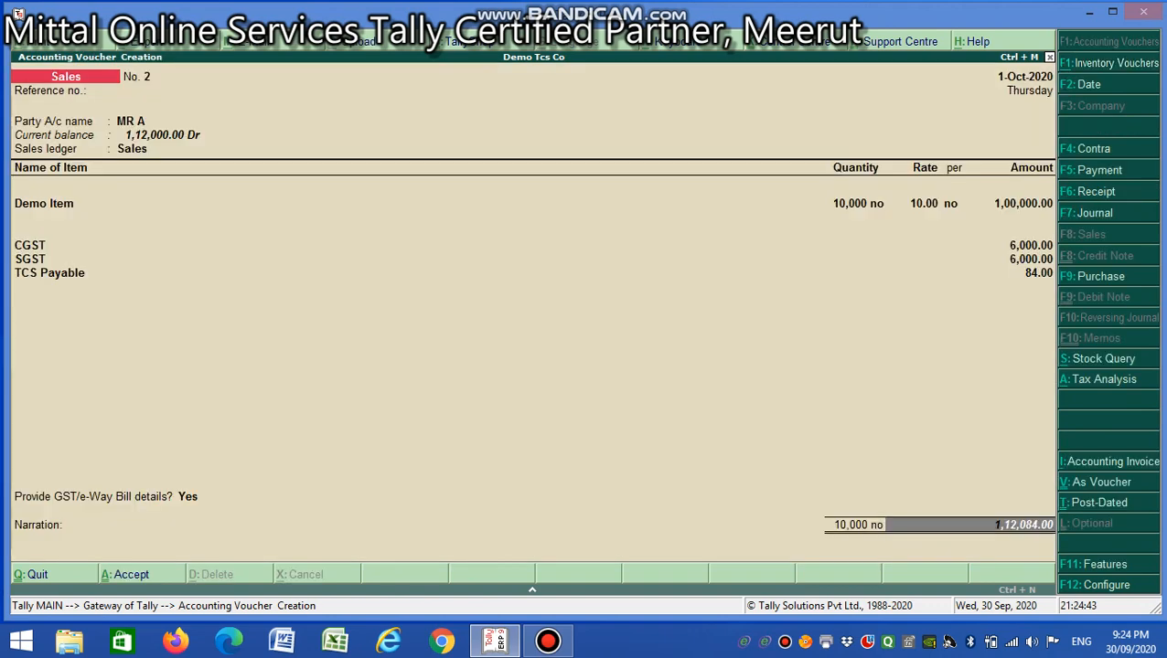
{"action": "key", "text": "Return"}
{"action": "key", "text": "Return"}
{"action": "key", "text": "Return"}
{"action": "key", "text": "Return"}
{"action": "key", "text": "Return"}
{"action": "key", "text": "Return"}
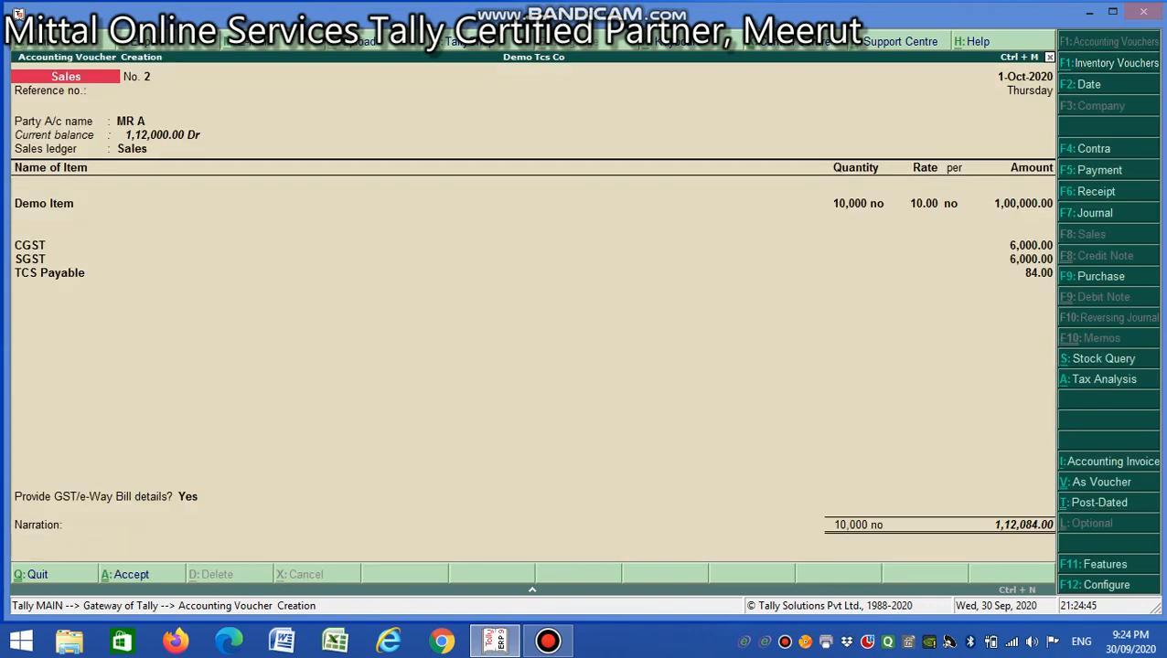
{"action": "key", "text": "ctrl+a"}
{"action": "key", "text": "a"}
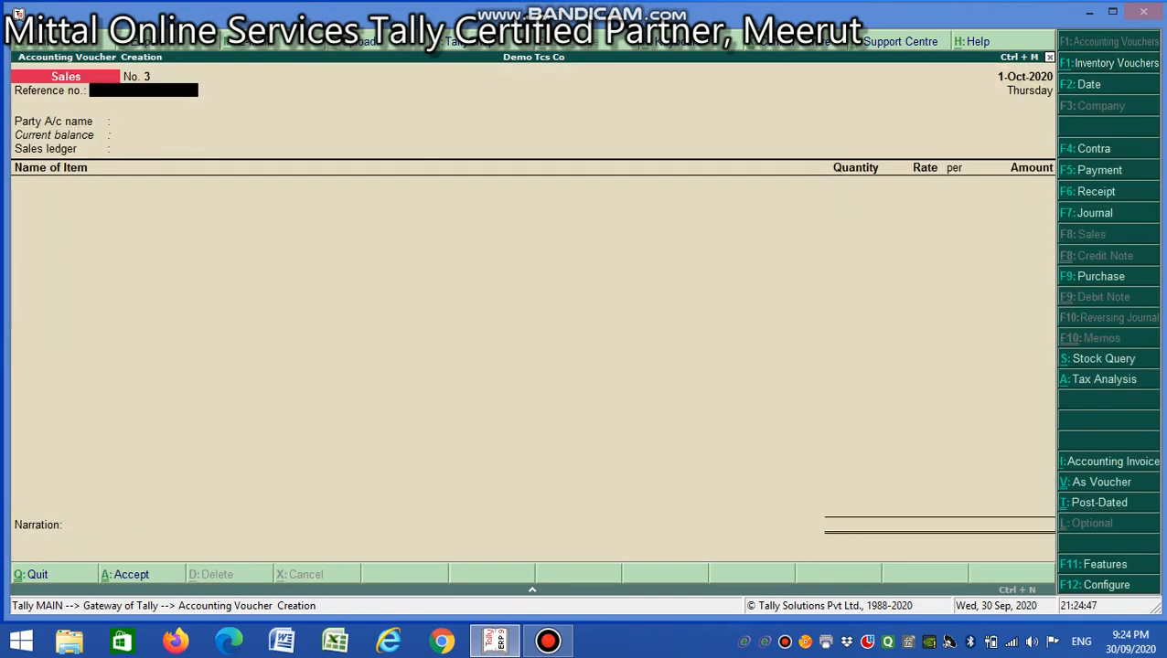
- Create a new party ledger named B under Sundry Debtors from the third sales voucher
{"action": "key", "text": "Return"}
{"action": "key", "text": "alt+c"}
{"action": "type", "text": "B"}
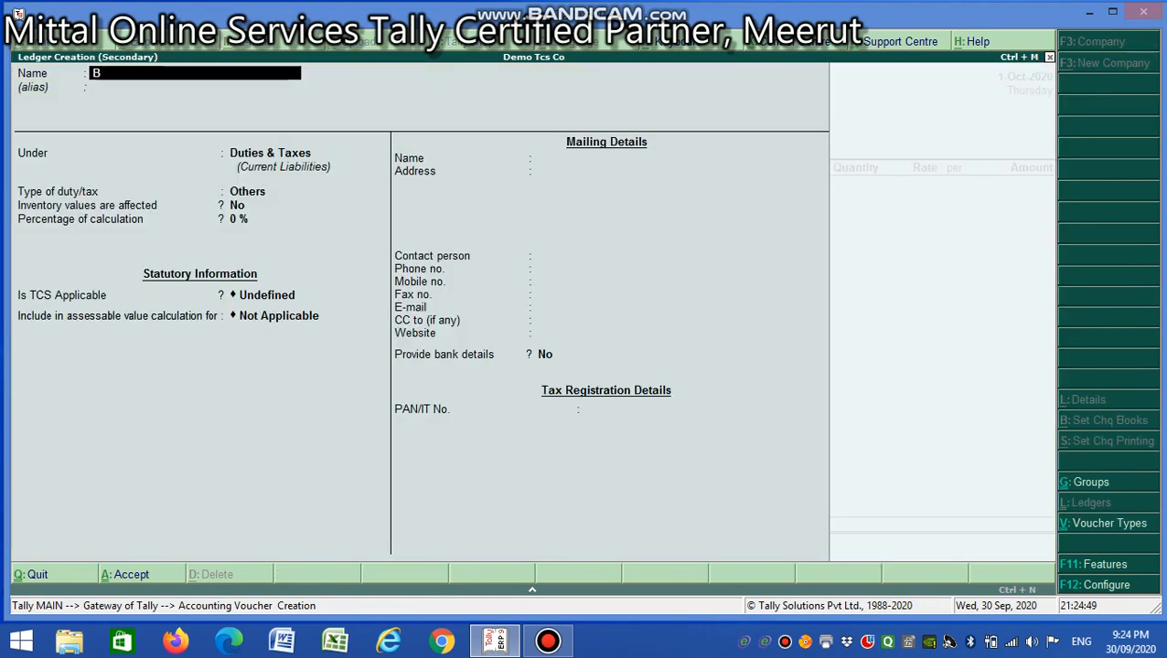
{"action": "key", "text": "Return"}
{"action": "key", "text": "Return"}
{"action": "type", "text": "Sun"}
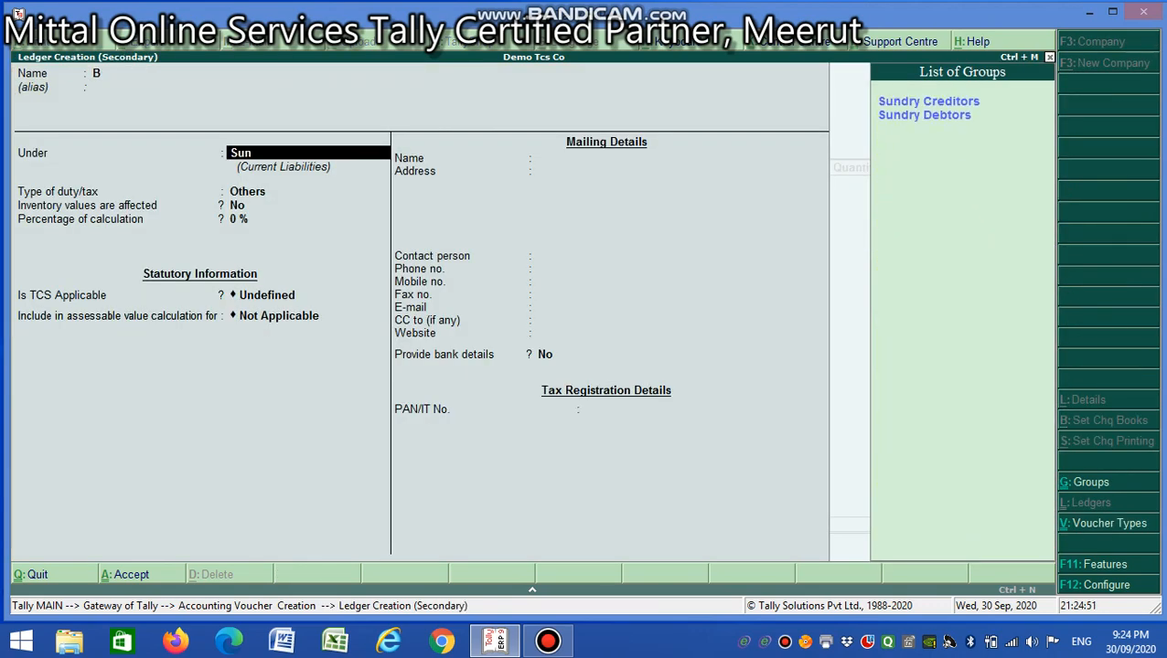
{"action": "key", "text": "Down"}
{"action": "key", "text": "Return"}
- Keep bill-by-bill balances on and TCS not applicable for ledger B, leave its mailing and tax details at their defaults, and save it
{"action": "key", "text": "Return"}
{"action": "key", "text": "Return"}
{"action": "key", "text": "Return"}
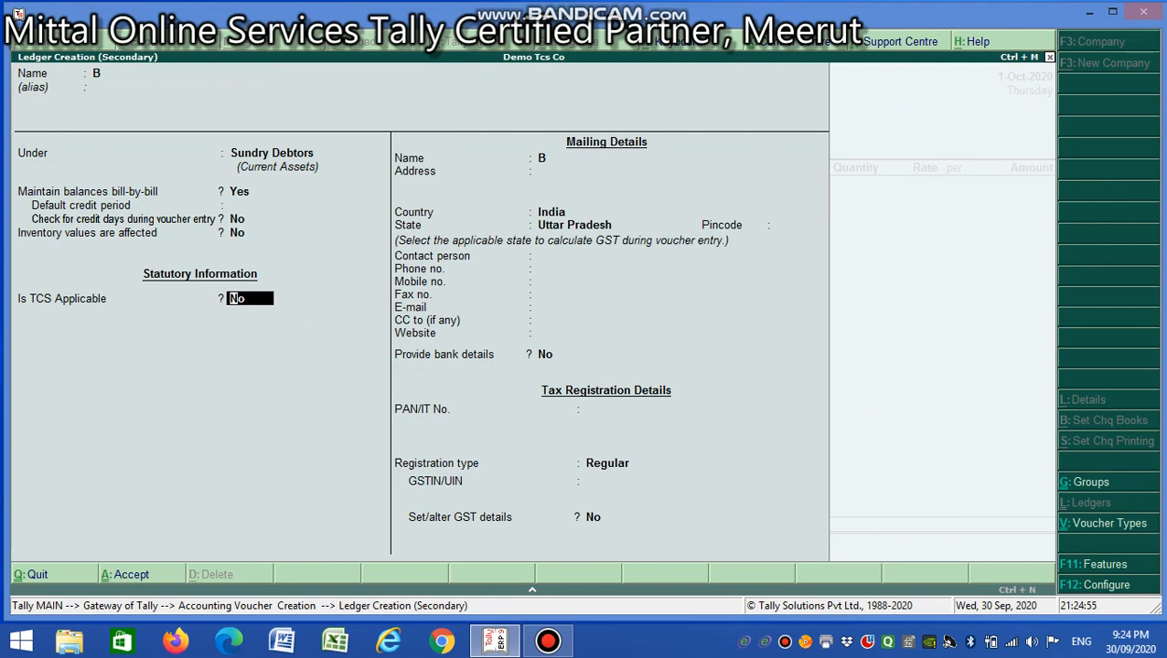
{"action": "key", "text": "Return"}
{"action": "key", "text": "Return"}
{"action": "key", "text": "Return"}
{"action": "key", "text": "Return"}
{"action": "key", "text": "Return"}
{"action": "key", "text": "Return"}
{"action": "key", "text": "Return"}
{"action": "key", "text": "Return"}
{"action": "key", "text": "Return"}
{"action": "key", "text": "Return"}
{"action": "key", "text": "Return"}
{"action": "key", "text": "Return"}
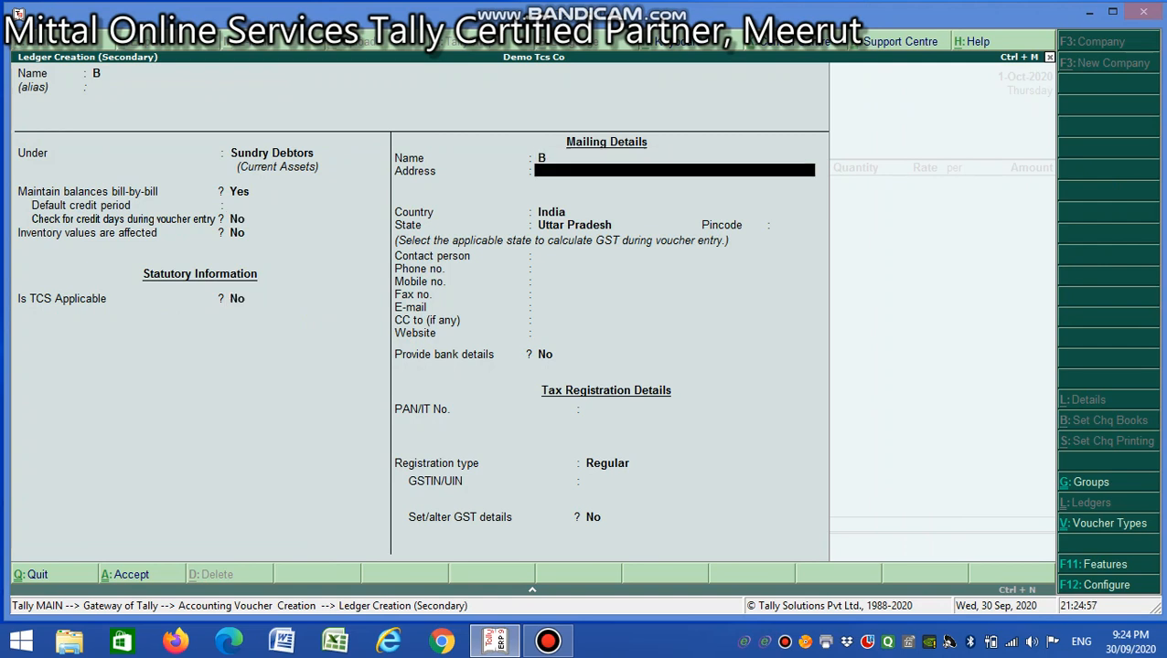
{"action": "key", "text": "Return"}
{"action": "key", "text": "Return"}
{"action": "key", "text": "Return"}
{"action": "key", "text": "Return"}
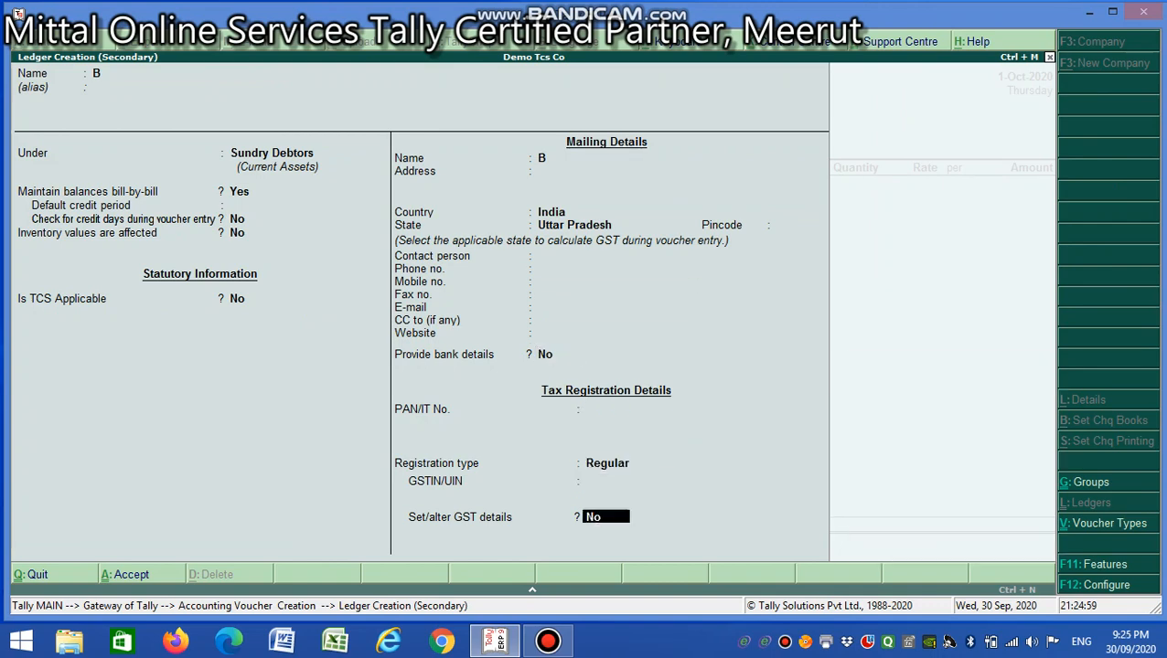
{"action": "key", "text": "Return"}
{"action": "key", "text": "Return"}
- Accept the party details of B without despatch or order data and keep Sales as the sales ledger
{"action": "key", "text": "Return"}
{"action": "key", "text": "Return"}
{"action": "key", "text": "Return"}
{"action": "key", "text": "Return"}
{"action": "key", "text": "Return"}
{"action": "key", "text": "Return"}
{"action": "key", "text": "Return"}
{"action": "key", "text": "Return"}
{"action": "key", "text": "Return"}
{"action": "key", "text": "Return"}
{"action": "key", "text": "Return"}
{"action": "key", "text": "Return"}
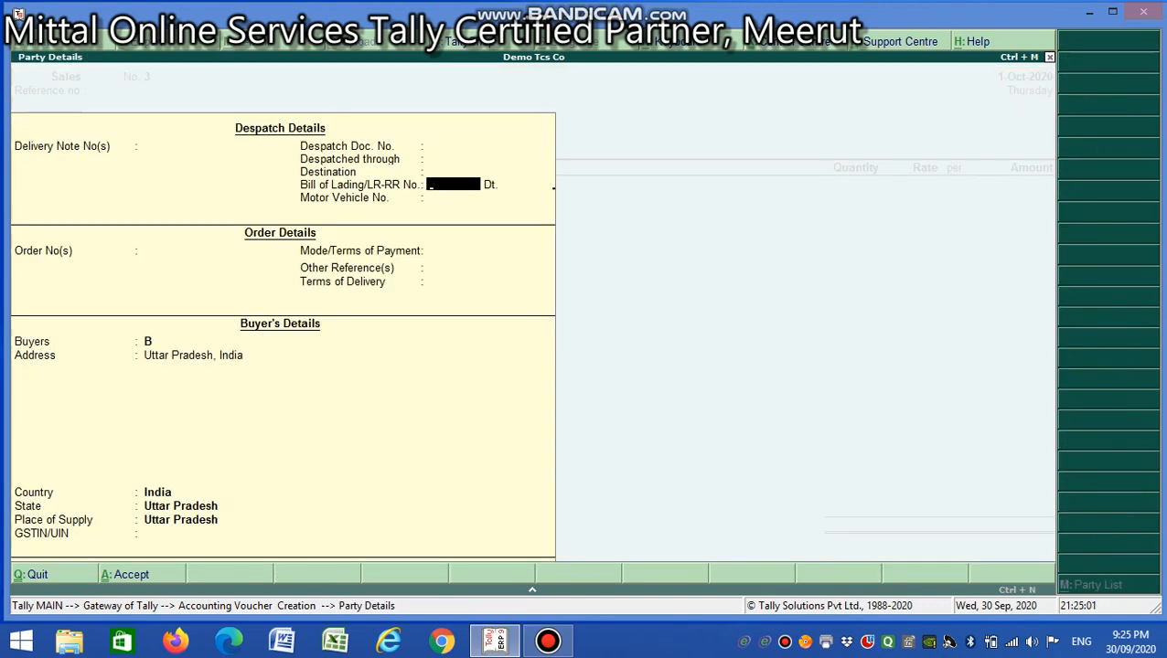
{"action": "key", "text": "Return"}
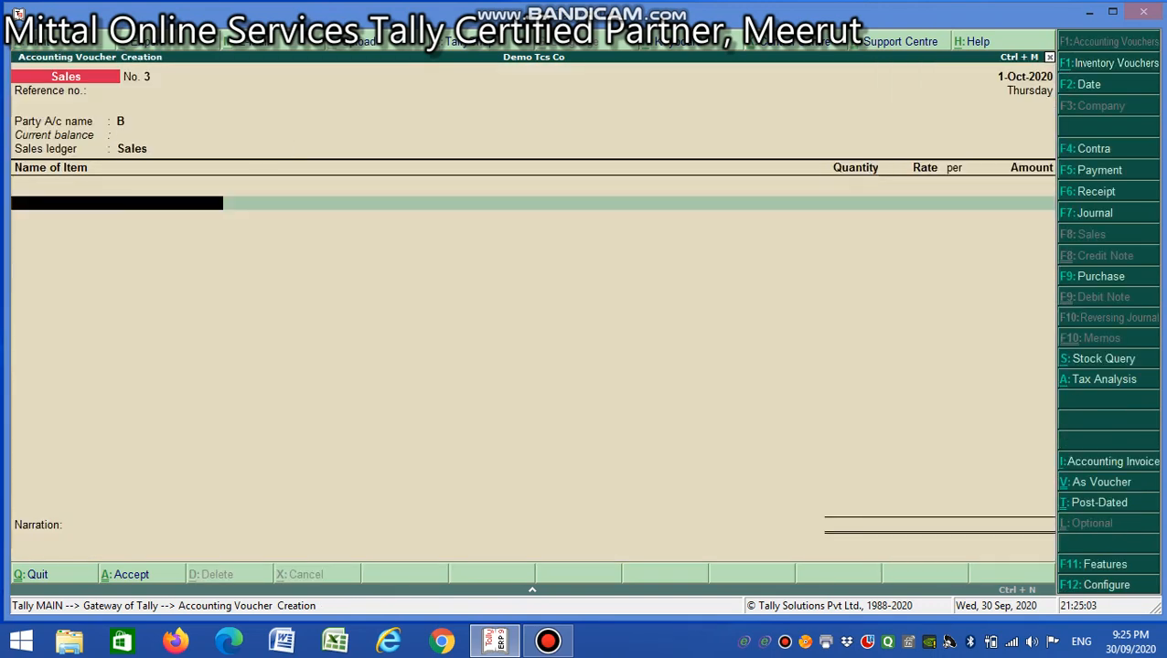
- Add Demo Item to the third voucher with a quantity of 10,000 no at a rate of 10 per no
{"action": "type", "text": "De"}
{"action": "key", "text": "Return"}
{"action": "key", "text": "Return"}
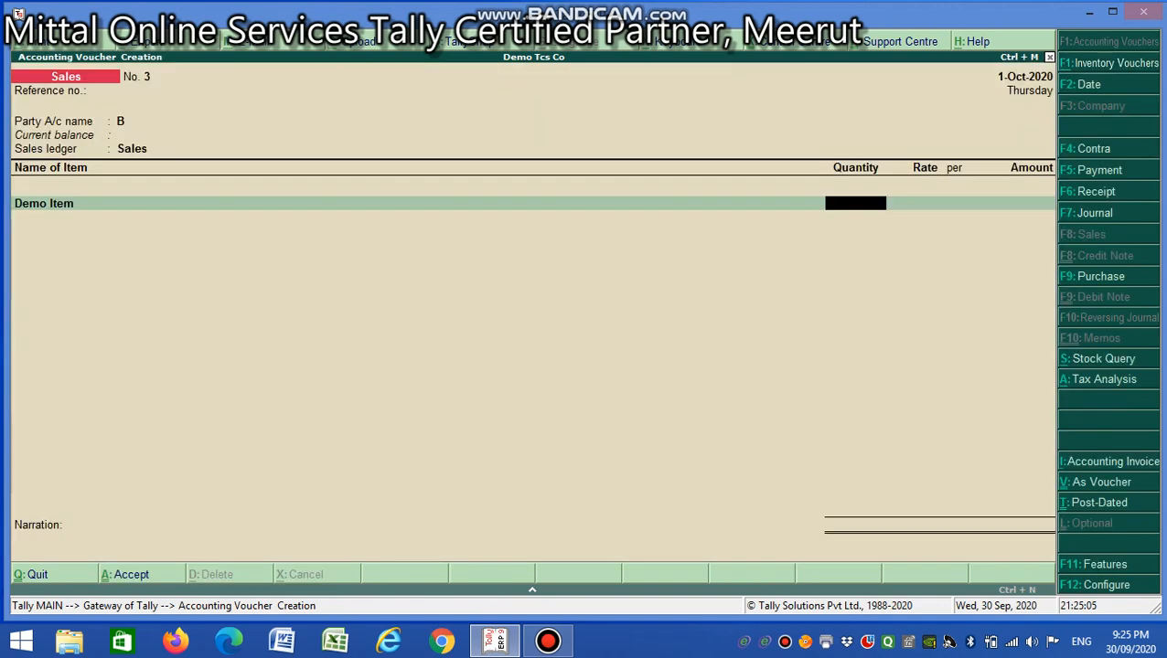
{"action": "type", "text": "10000"}
{"action": "key", "text": "Return"}
{"action": "type", "text": "10"}
{"action": "key", "text": "Return"}
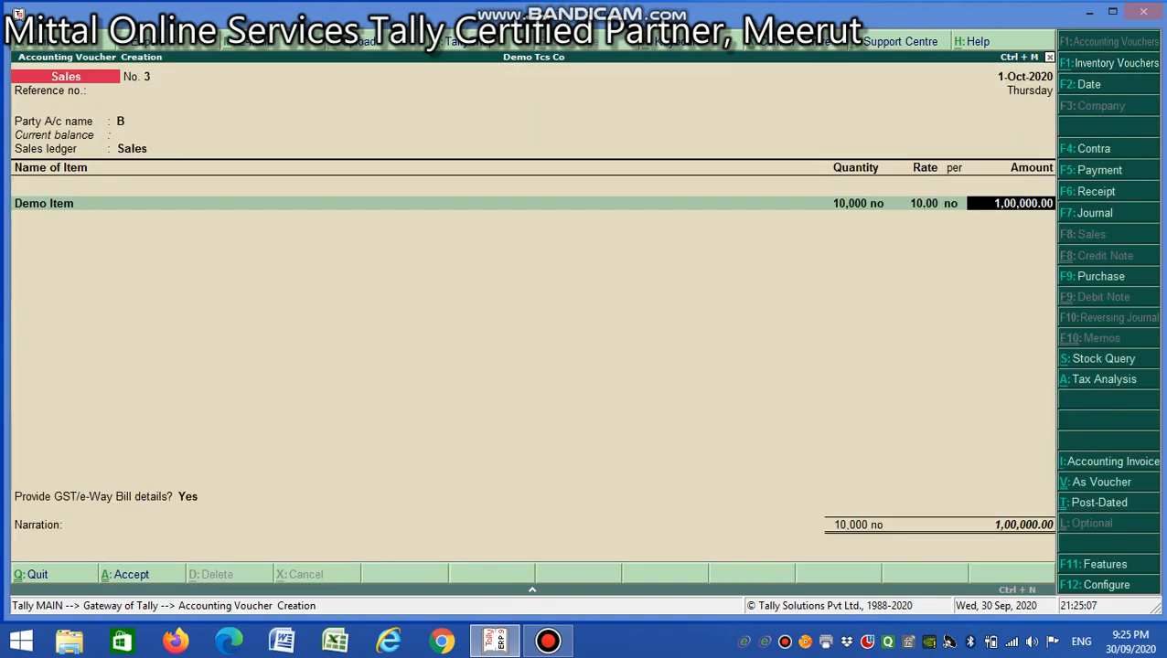
- End the item list of the third voucher and add the CGST and SGST ledgers
{"action": "key", "text": "Return"}
{"action": "key", "text": "Return"}
{"action": "type", "text": "Cg"}
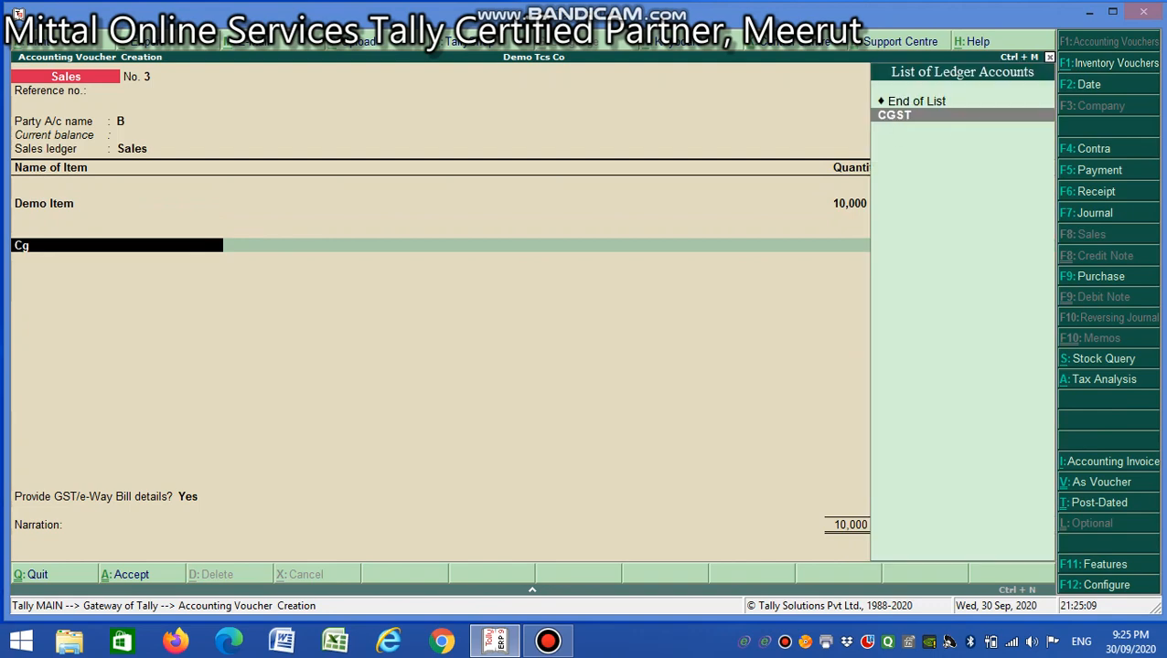
{"action": "key", "text": "Return"}
{"action": "key", "text": "Return"}
{"action": "key", "text": "Return"}
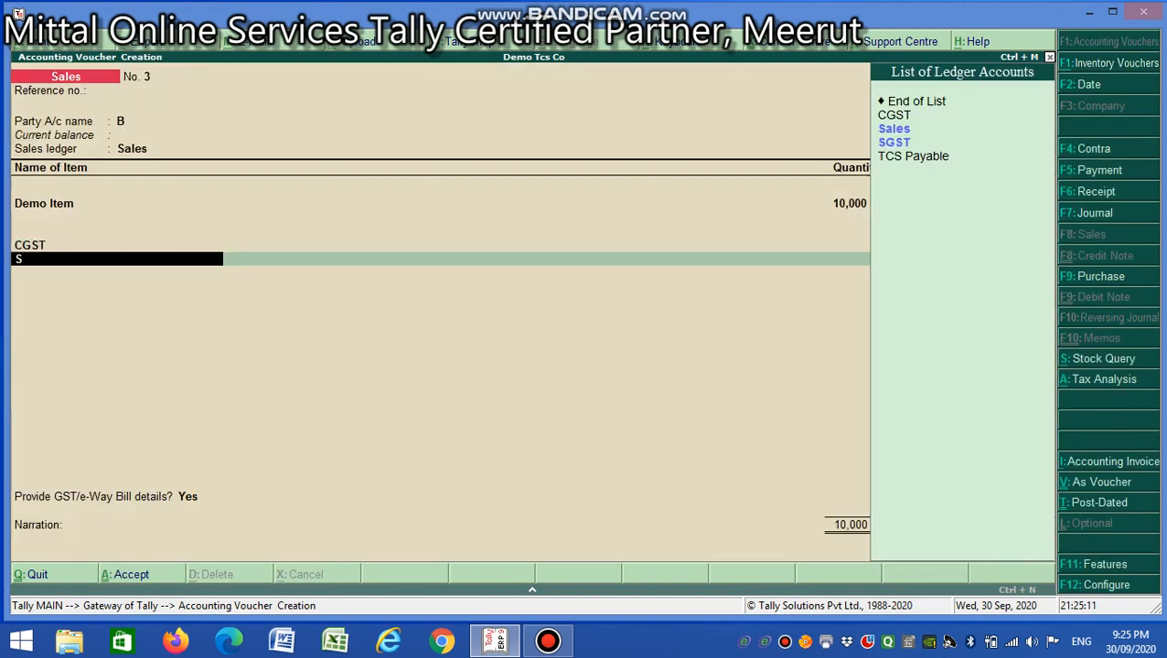
{"action": "type", "text": "Sg"}
{"action": "key", "text": "Return"}
{"action": "key", "text": "Return"}
{"action": "key", "text": "Return"}
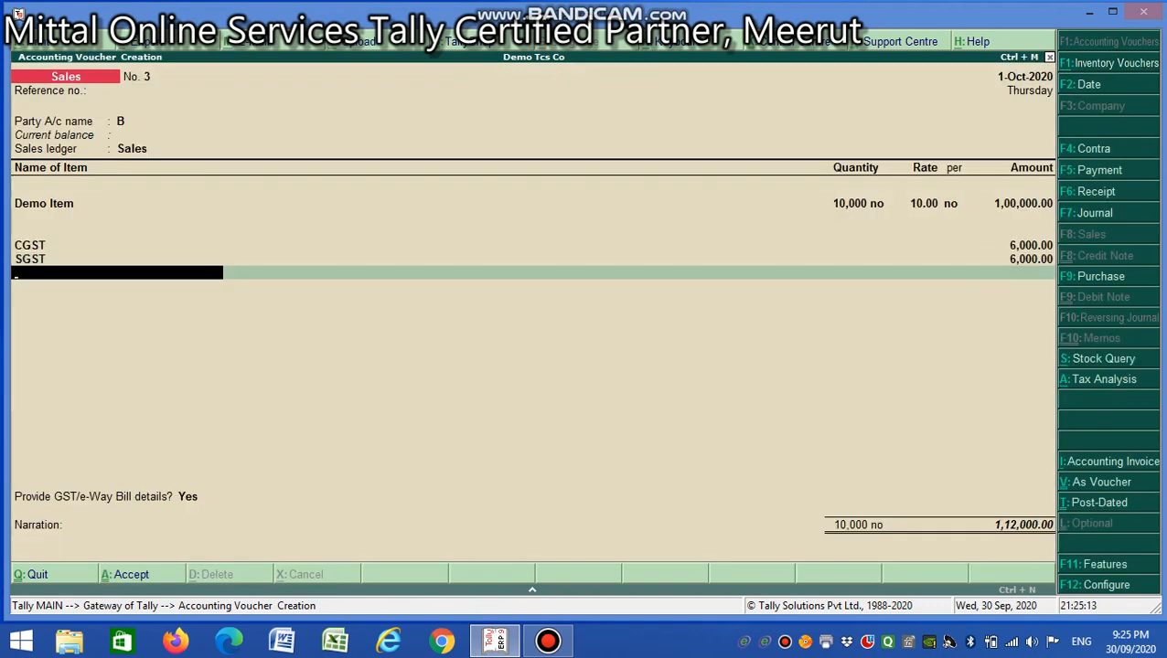
- Add the TCS Payable ledger to the third voucher
{"action": "type", "text": "Tcs"}
{"action": "key", "text": "Return"}
{"action": "key", "text": "Return"}
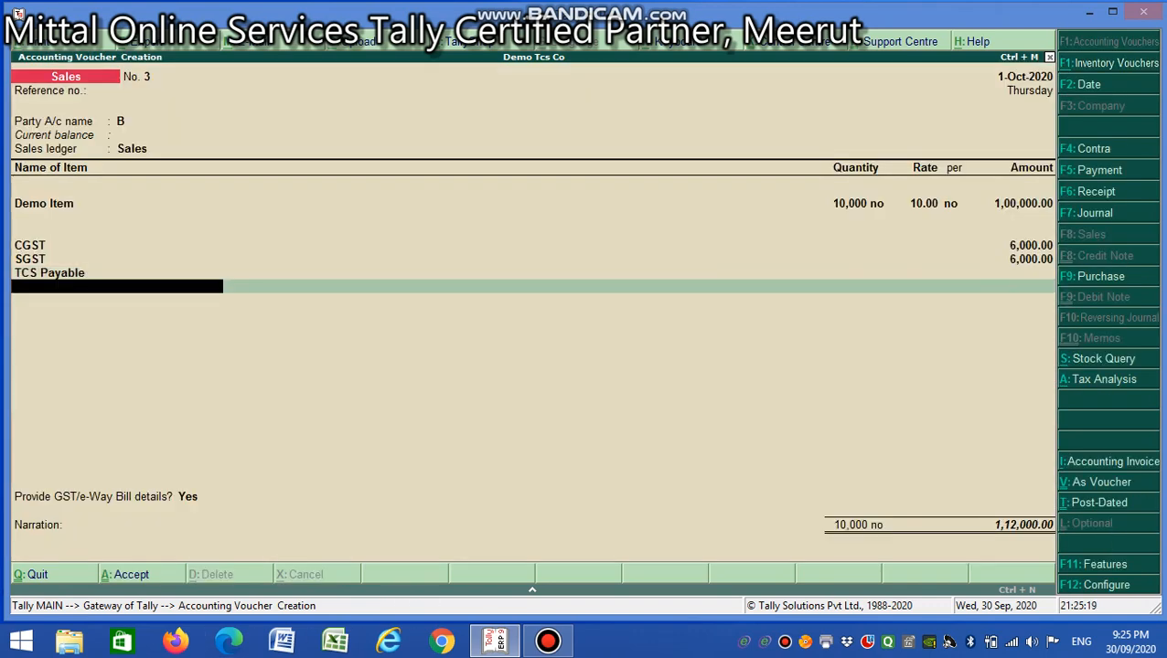
- Reopen party ledger B from the third voucher to check its TCS applicability, and close it with the same settings
{"action": "key", "text": "BackSpace"}
{"action": "key", "text": "BackSpace"}
{"action": "key", "text": "BackSpace"}
{"action": "key", "text": "BackSpace"}
{"action": "key", "text": "BackSpace"}
{"action": "key", "text": "BackSpace"}
{"action": "key", "text": "BackSpace"}
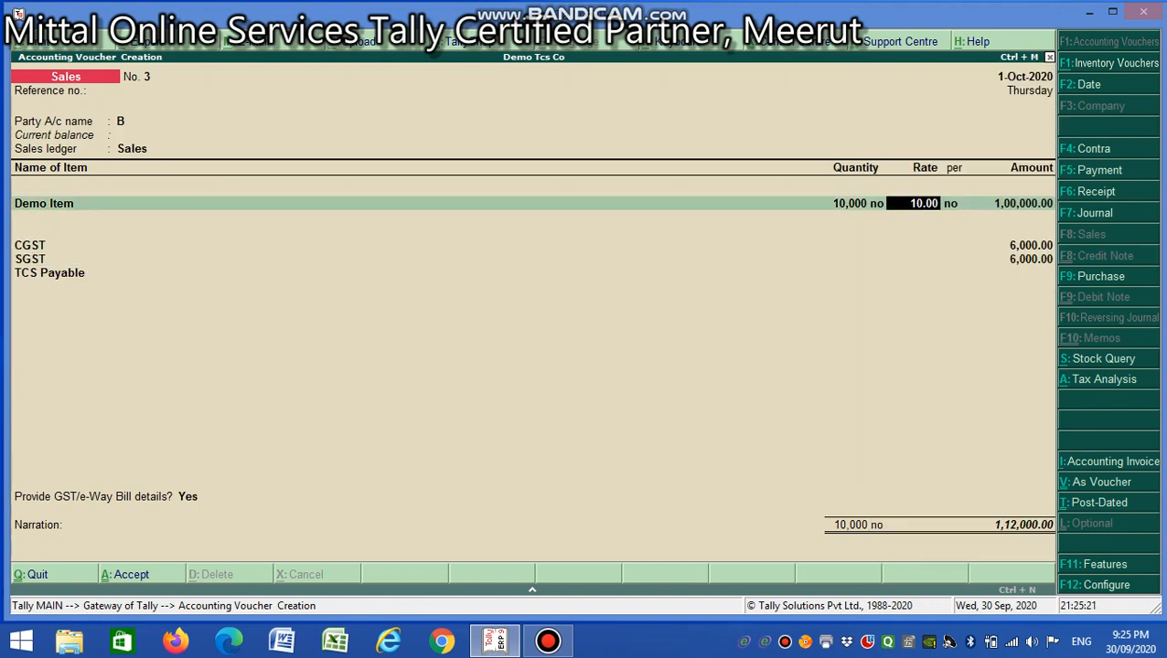
{"action": "key", "text": "ctrl+Return"}
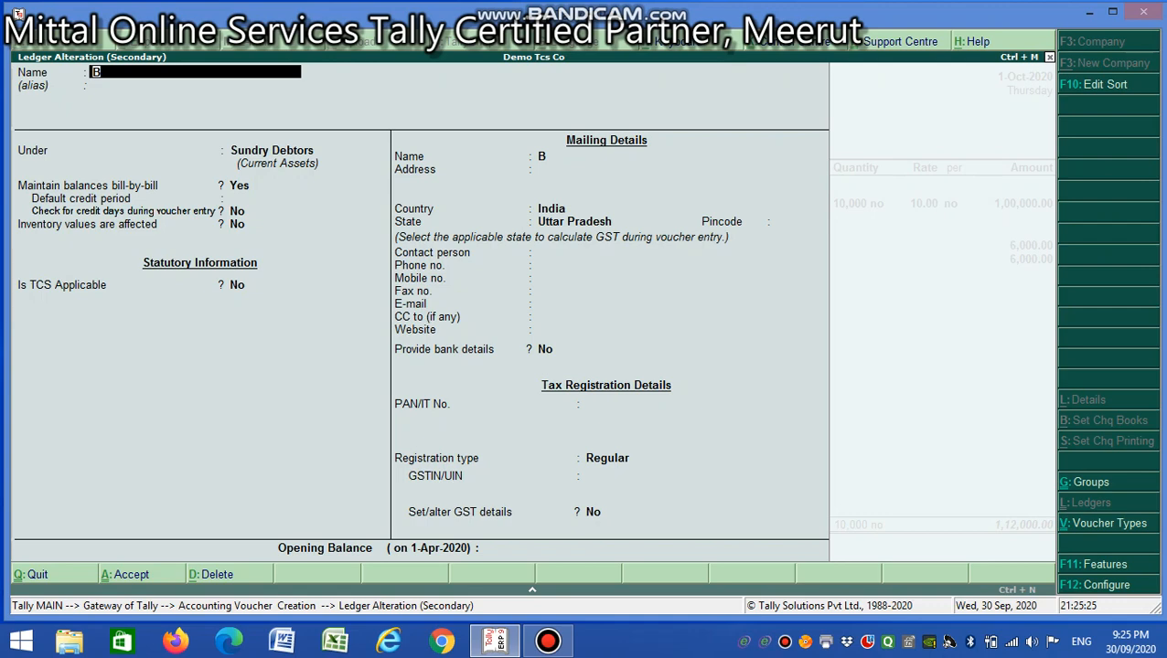
{"action": "key", "text": "ctrl+a"}
{"action": "key", "text": "Return"}
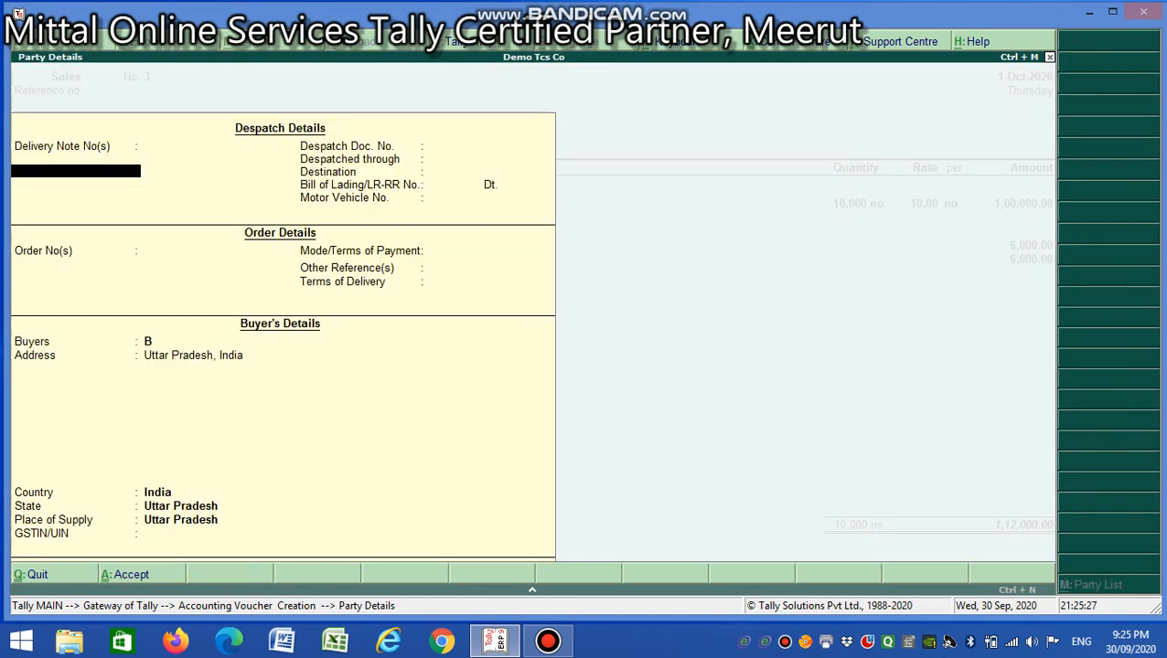
- Go through the third voucher's party details, item line and tax ledgers again, keeping every entry
{"action": "key", "text": "Return"}
{"action": "key", "text": "Return"}
{"action": "key", "text": "Return"}
{"action": "key", "text": "Return"}
{"action": "key", "text": "Return"}
{"action": "key", "text": "Return"}
{"action": "key", "text": "Return"}
{"action": "key", "text": "Return"}
{"action": "key", "text": "Return"}
{"action": "key", "text": "Return"}
{"action": "key", "text": "Return"}
{"action": "key", "text": "Return"}
{"action": "key", "text": "Return"}
{"action": "key", "text": "Return"}
{"action": "key", "text": "Return"}
{"action": "key", "text": "Return"}
{"action": "key", "text": "Return"}
{"action": "key", "text": "Return"}
{"action": "key", "text": "Return"}
{"action": "key", "text": "Return"}
{"action": "key", "text": "Return"}
{"action": "key", "text": "Return"}
{"action": "key", "text": "Return"}
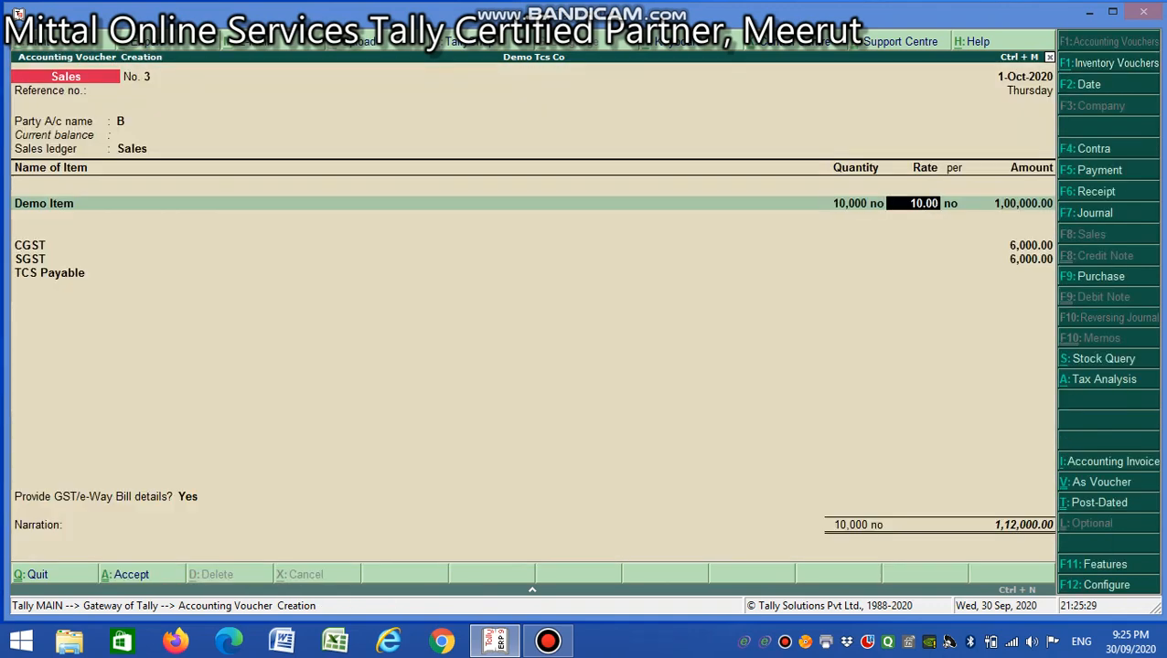
{"action": "key", "text": "Return"}
{"action": "key", "text": "Return"}
{"action": "key", "text": "Return"}
{"action": "key", "text": "Return"}
{"action": "key", "text": "Return"}
{"action": "key", "text": "Return"}
{"action": "key", "text": "Return"}
{"action": "key", "text": "Return"}
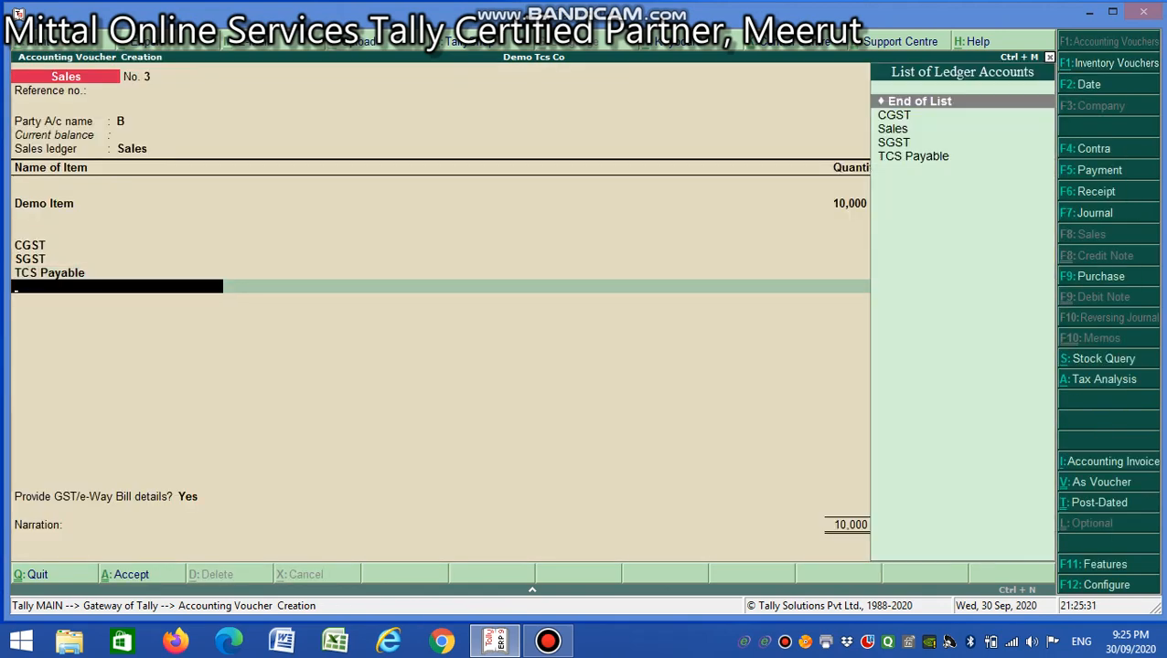
- End the ledger list of the third voucher, accept the remaining defaults, save it and return to the Gateway of Tally
{"action": "key", "text": "Return"}
{"action": "key", "text": "ctrl+a"}
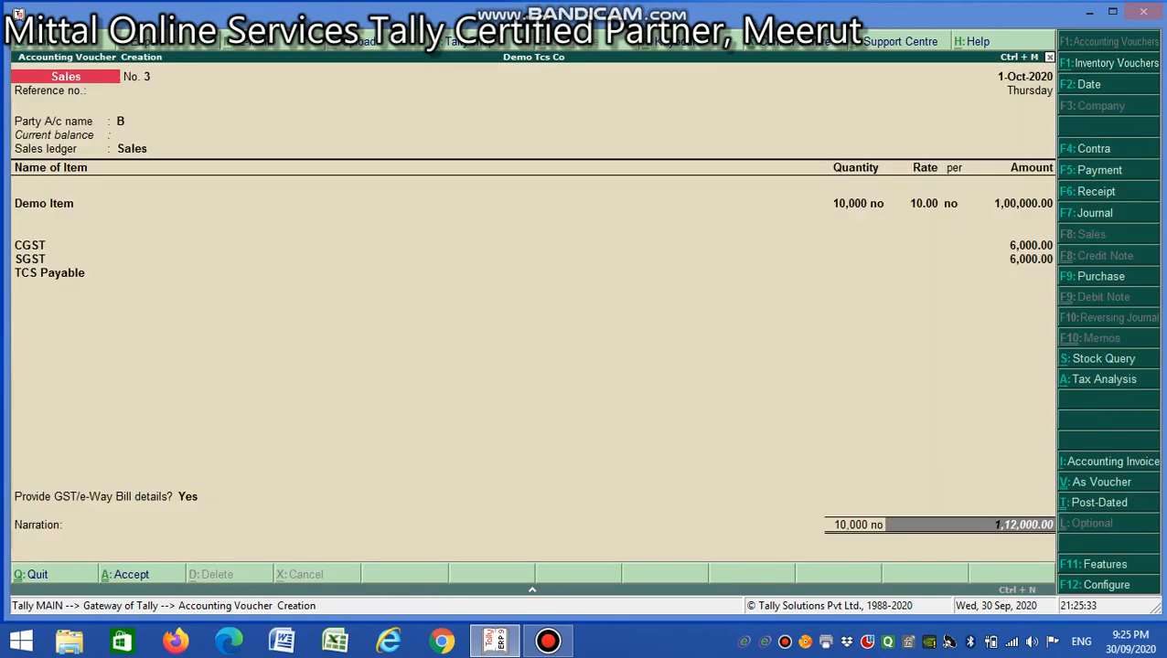
{"action": "key", "text": "Return"}
{"action": "key", "text": "Return"}
{"action": "key", "text": "Return"}
{"action": "key", "text": "Return"}
{"action": "key", "text": "Return"}
{"action": "key", "text": "Return"}
{"action": "key", "text": "Return"}
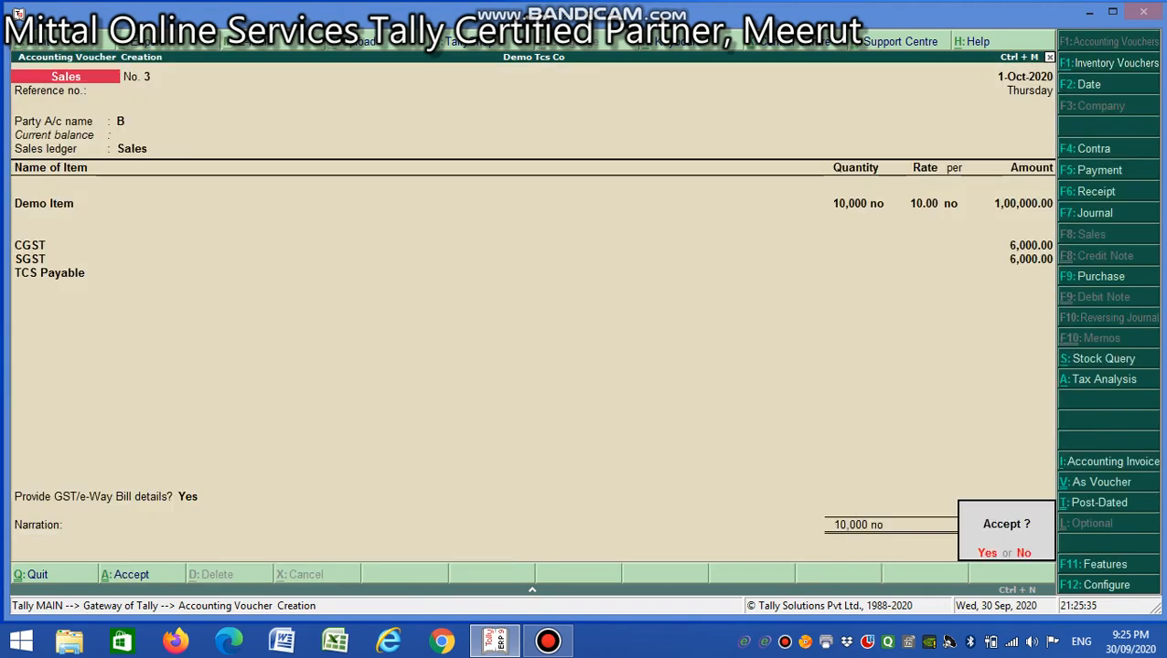
{"action": "key", "text": "Return"}
{"action": "key", "text": "Escape"}
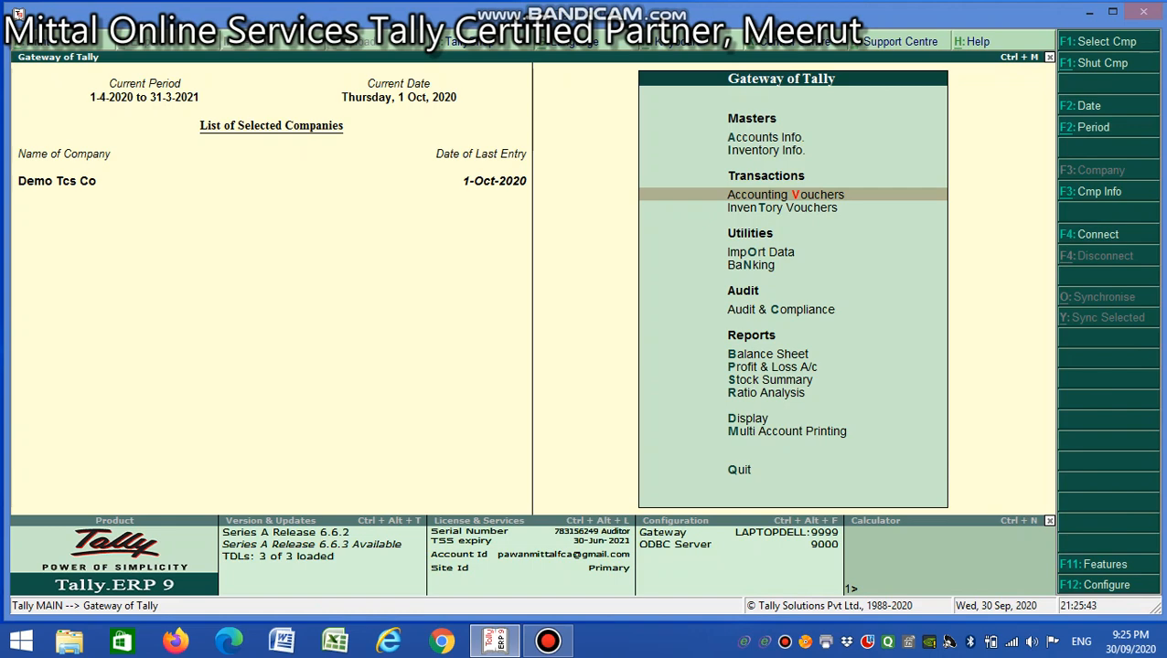
- Open the Form 27EQ report among the TCS statutory reports
{"action": "key", "text": "Escape"}
{"action": "key", "text": "n"}
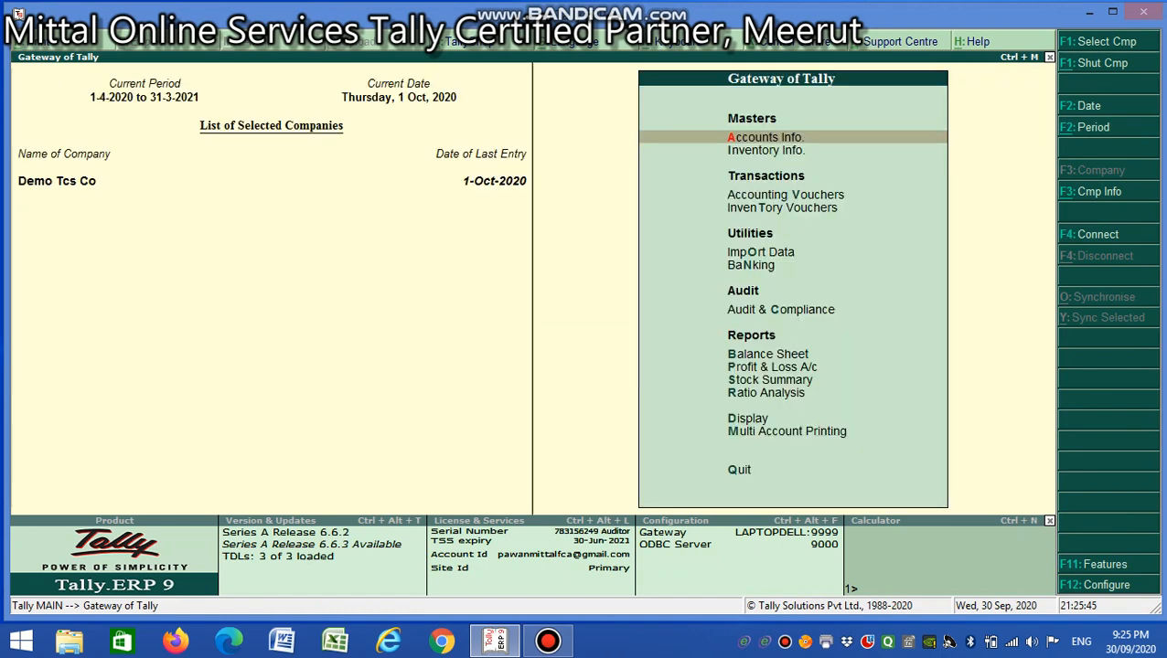
{"action": "key", "text": "d"}
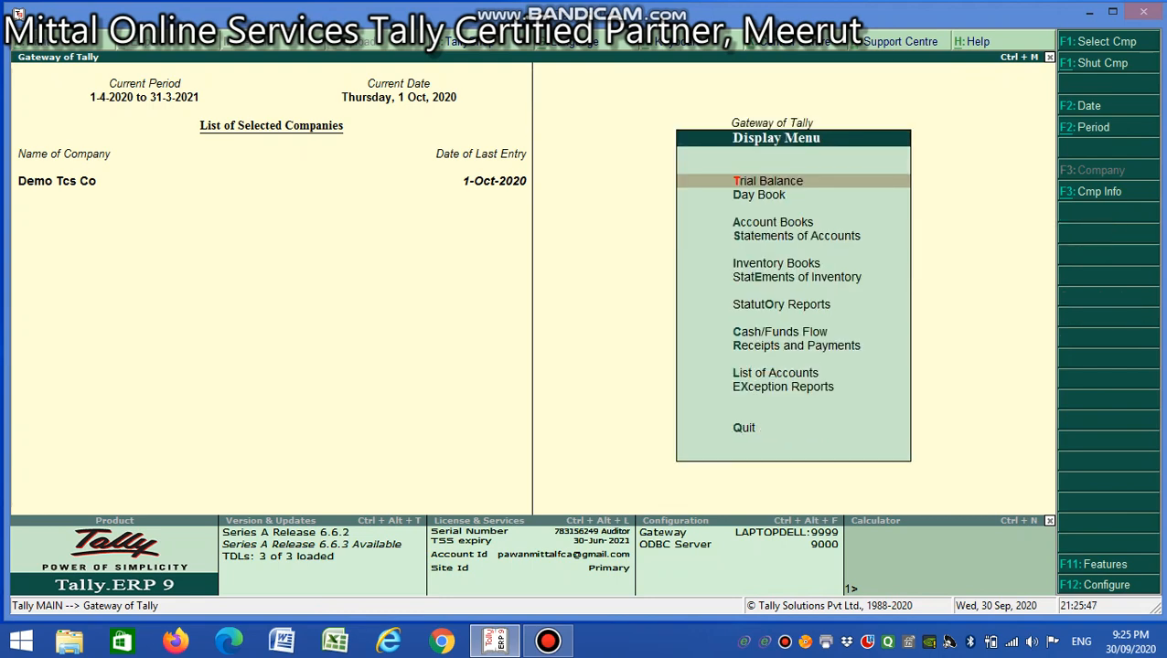
{"action": "key", "text": "o"}
{"action": "key", "text": "Down"}
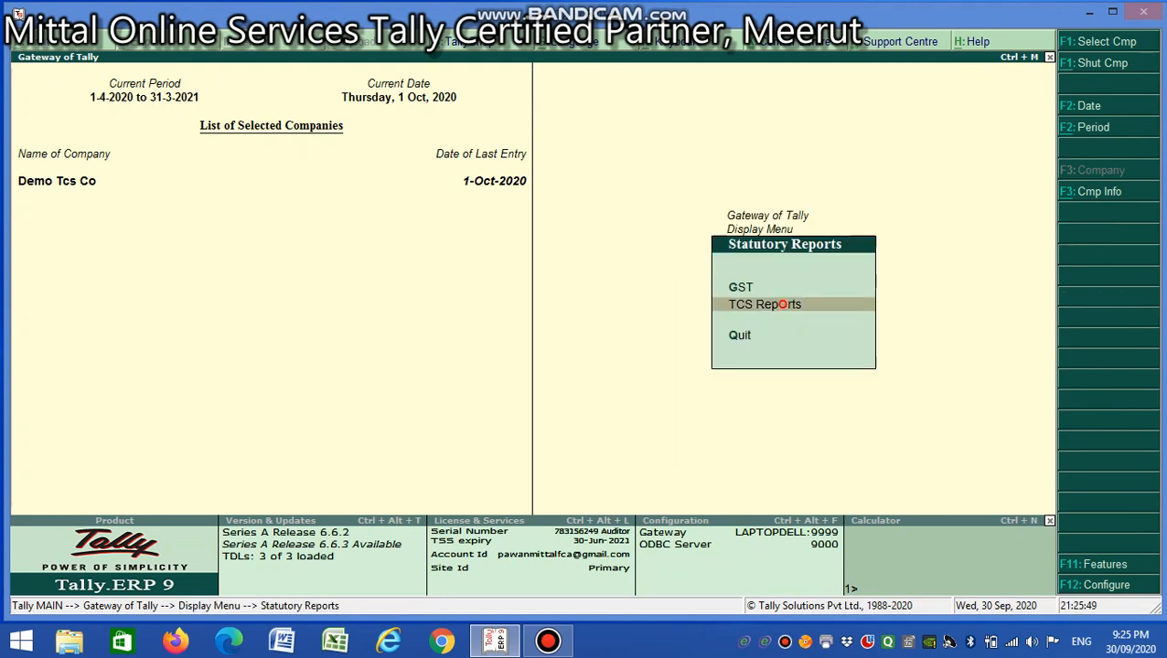
{"action": "key", "text": "Return"}
{"action": "key", "text": "Return"}
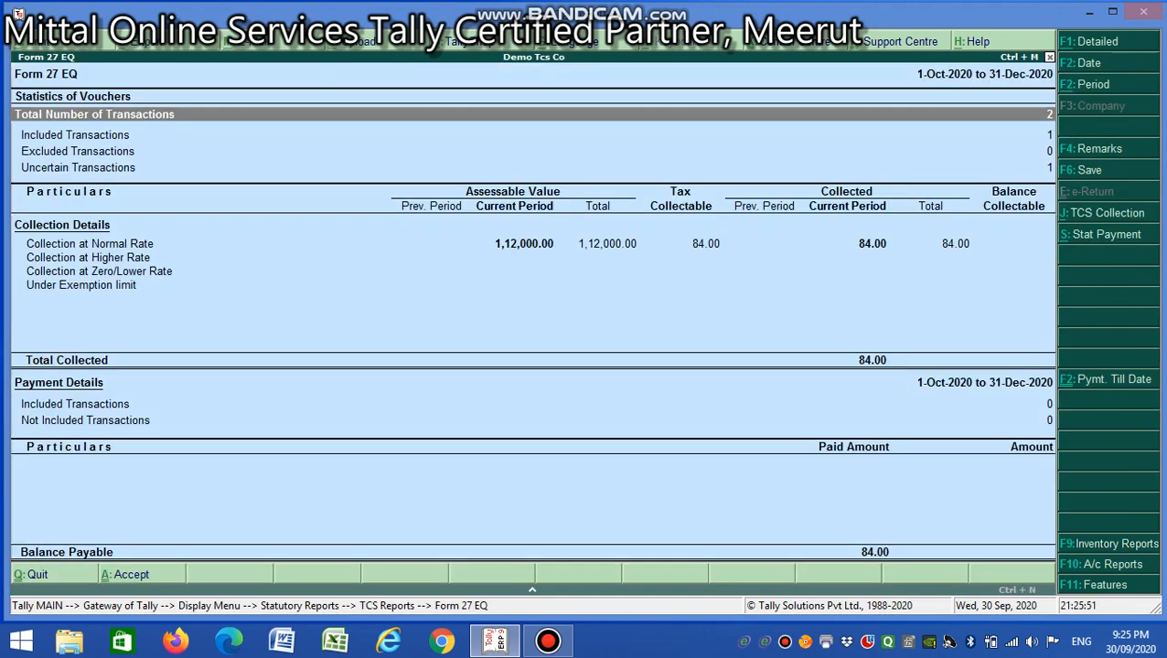
- Examine the voucher statistics and the normal-rate collection line of Form 27EQ, and return to the Gateway of Tally
{"action": "key", "text": "Down"}
{"action": "key", "text": "Down"}
{"action": "key", "text": "Down"}
{"action": "key", "text": "Down"}
{"action": "key", "text": "Down"}
{"action": "key", "text": "Up"}
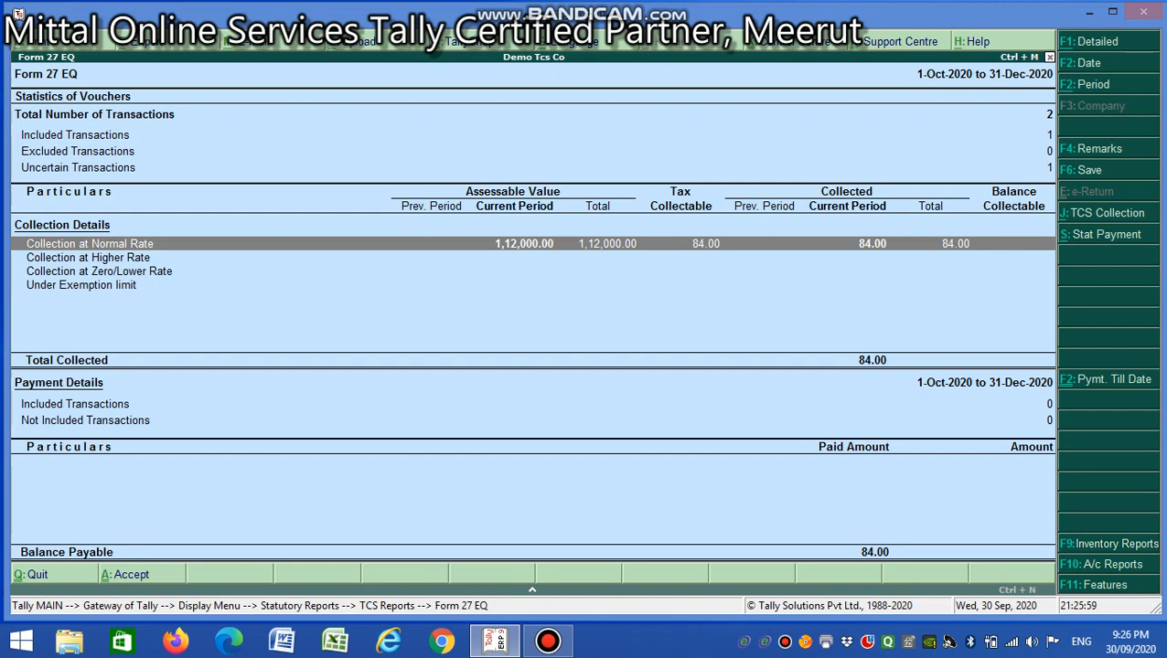
{"action": "key", "text": "Escape"}
{"action": "key", "text": "Escape"}
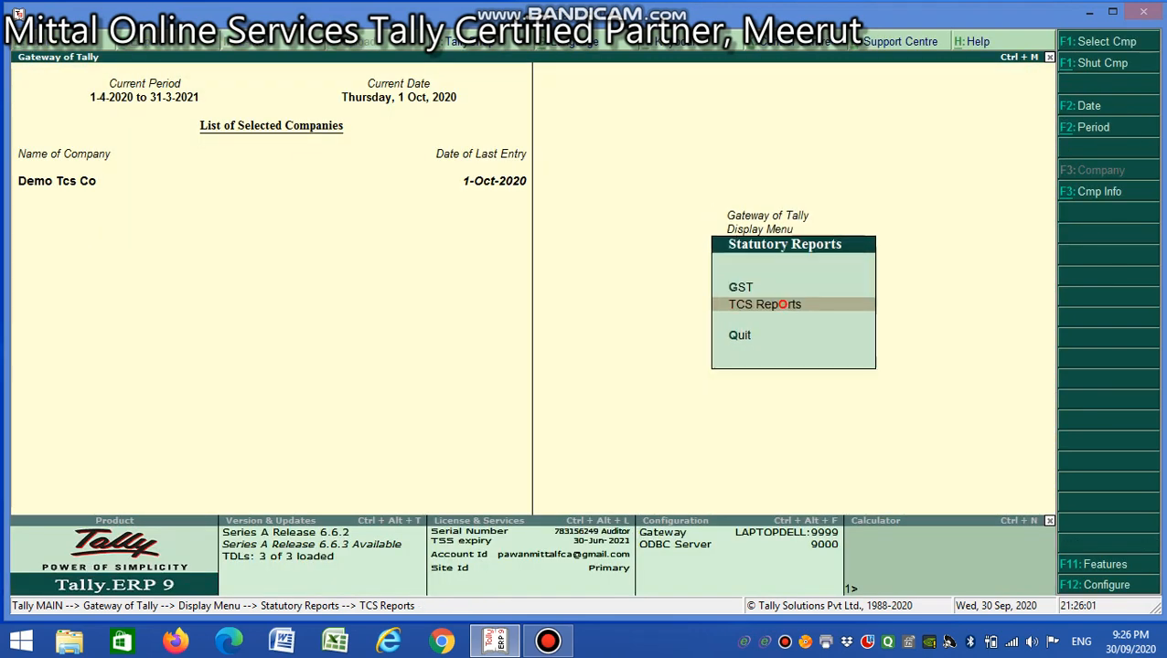
{"action": "key", "text": "Escape"}
{"action": "key", "text": "Escape"}
- Open the saved sales voucher No. 2 from accounting voucher entry
{"action": "key", "text": "v"}
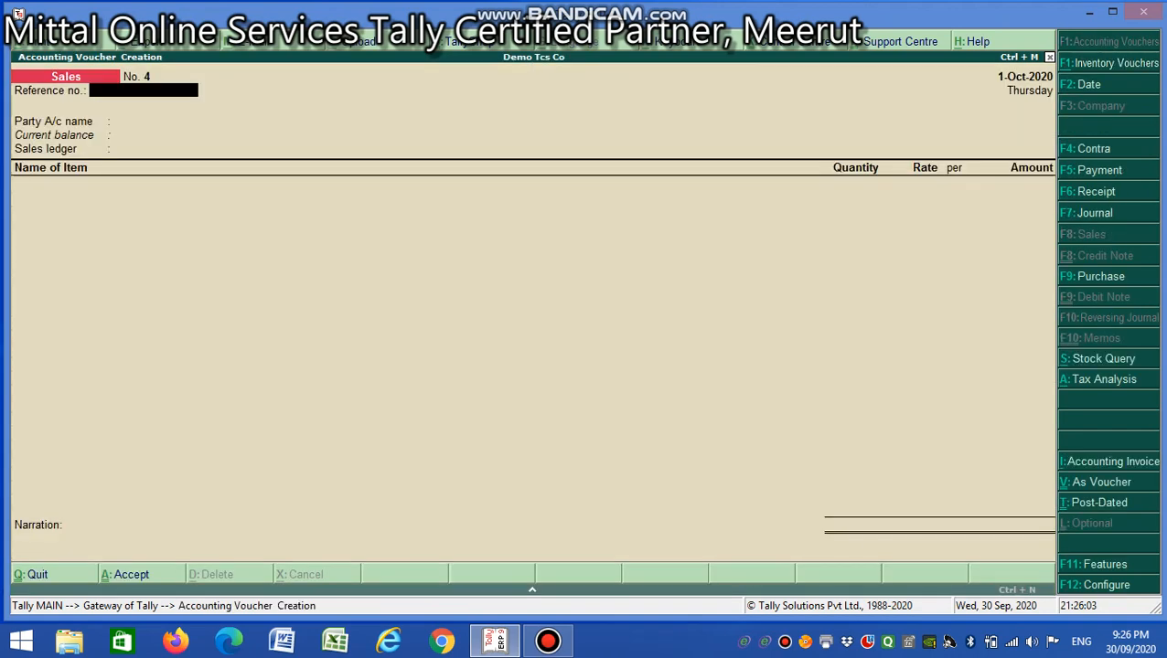
{"action": "key", "text": "Page_Up"}
{"action": "key", "text": "Page_Up"}
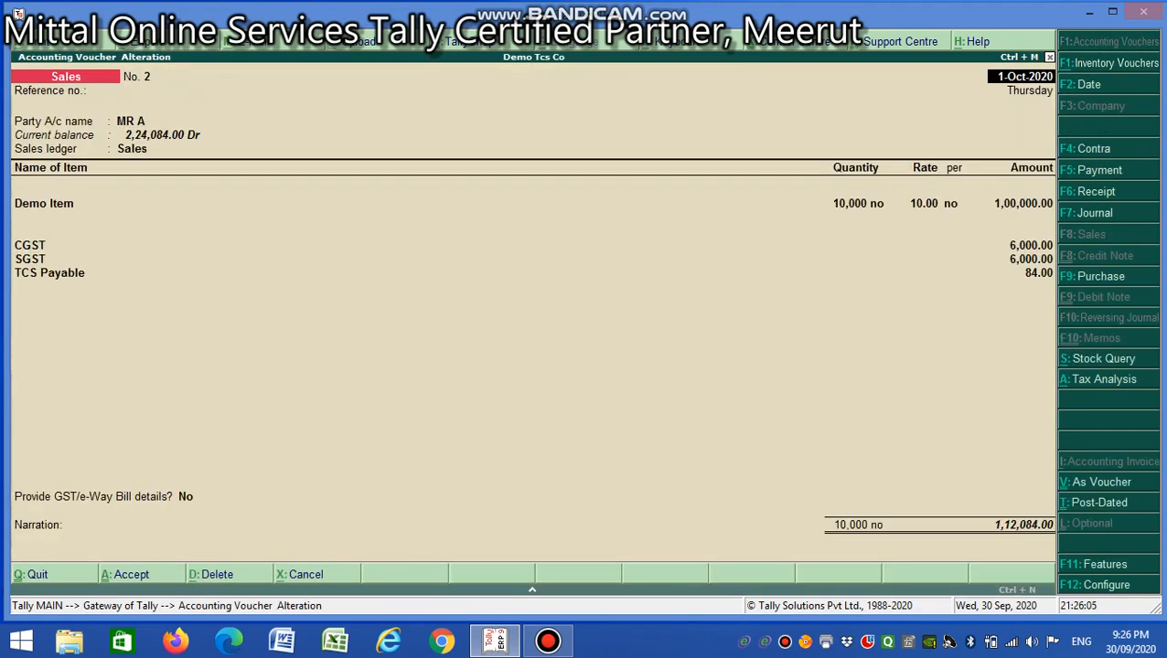
- Preview the printed tax invoice of sales voucher No. 2, zoom in to check its TCS line, and close the preview without printing
{"action": "key", "text": "alt+p"}
{"action": "key", "text": "Return"}
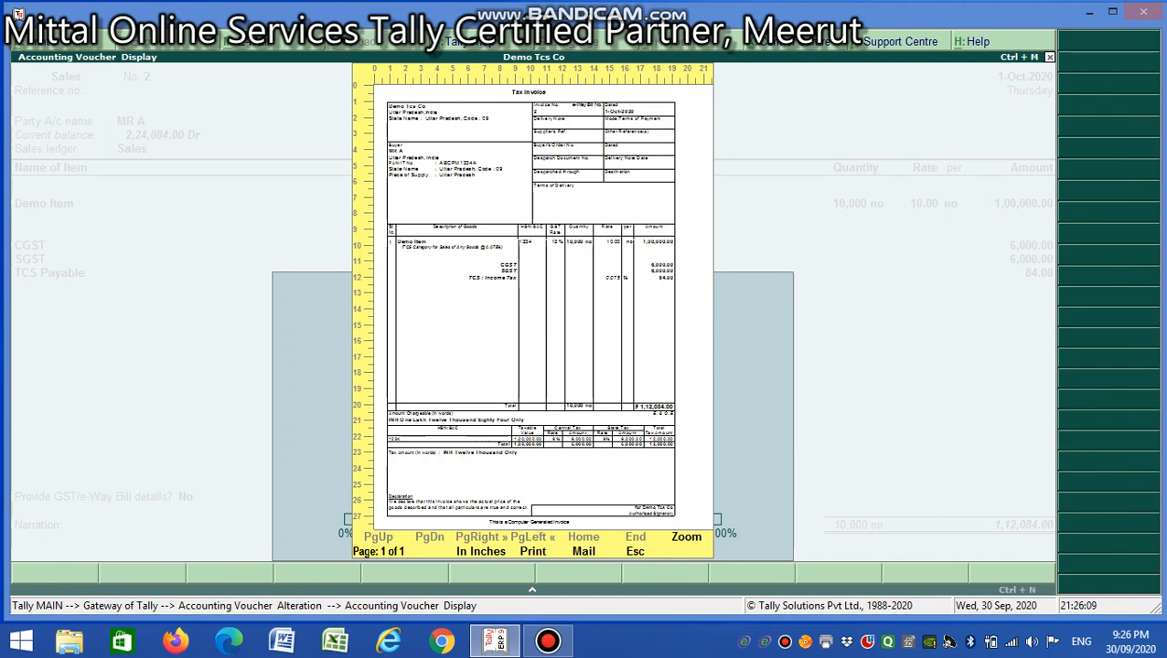
{"action": "key", "text": "Return"}
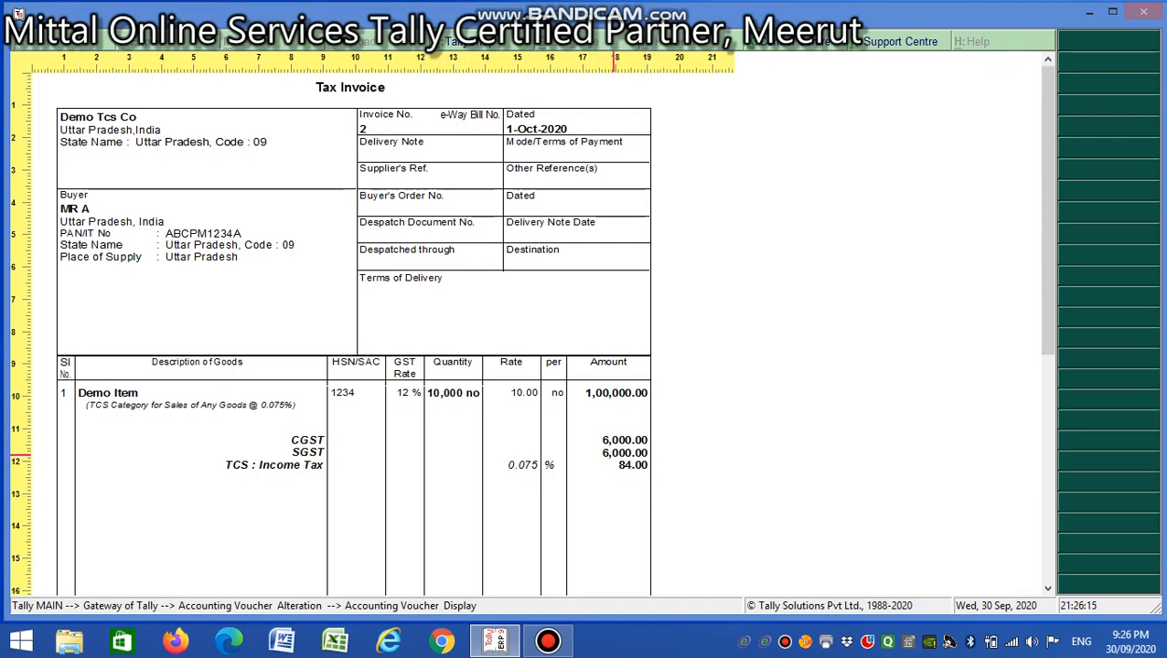
{"action": "key", "text": "Return"}
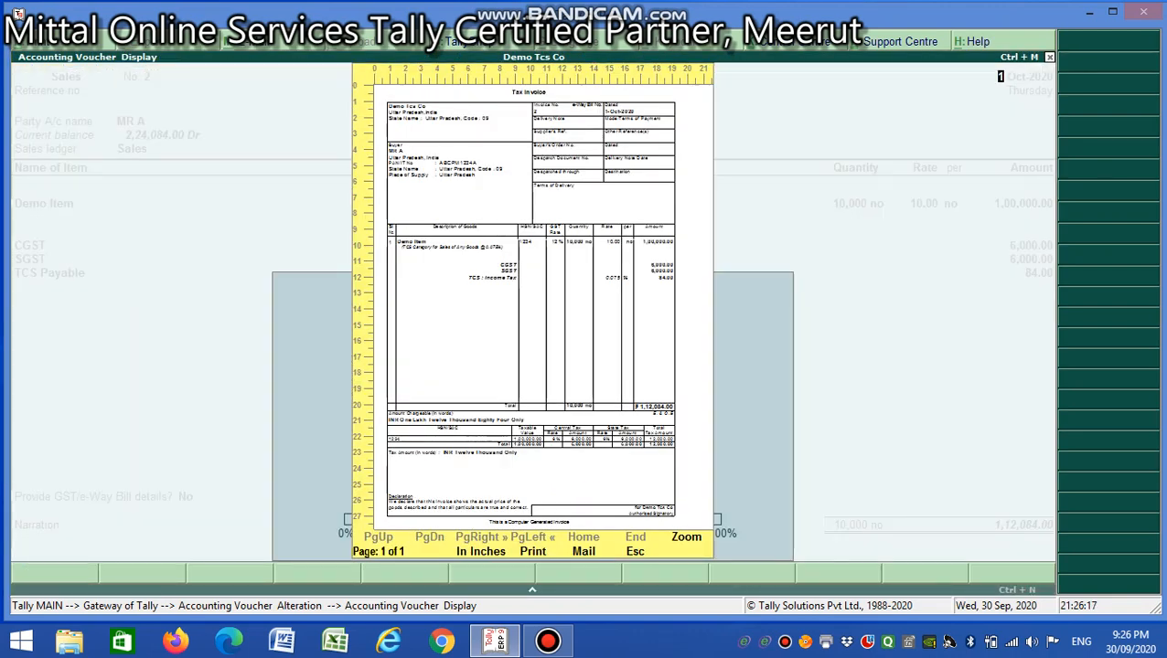
{"action": "key", "text": "Escape"}
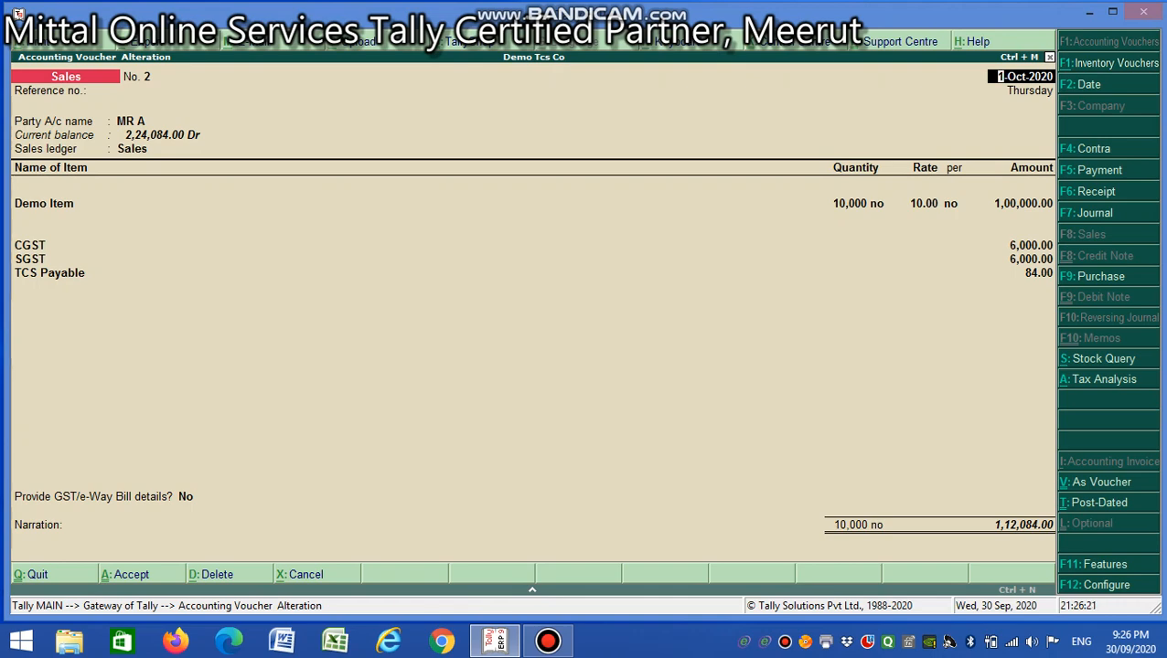
{"action": "left_click", "coordinate": [548, 641]}
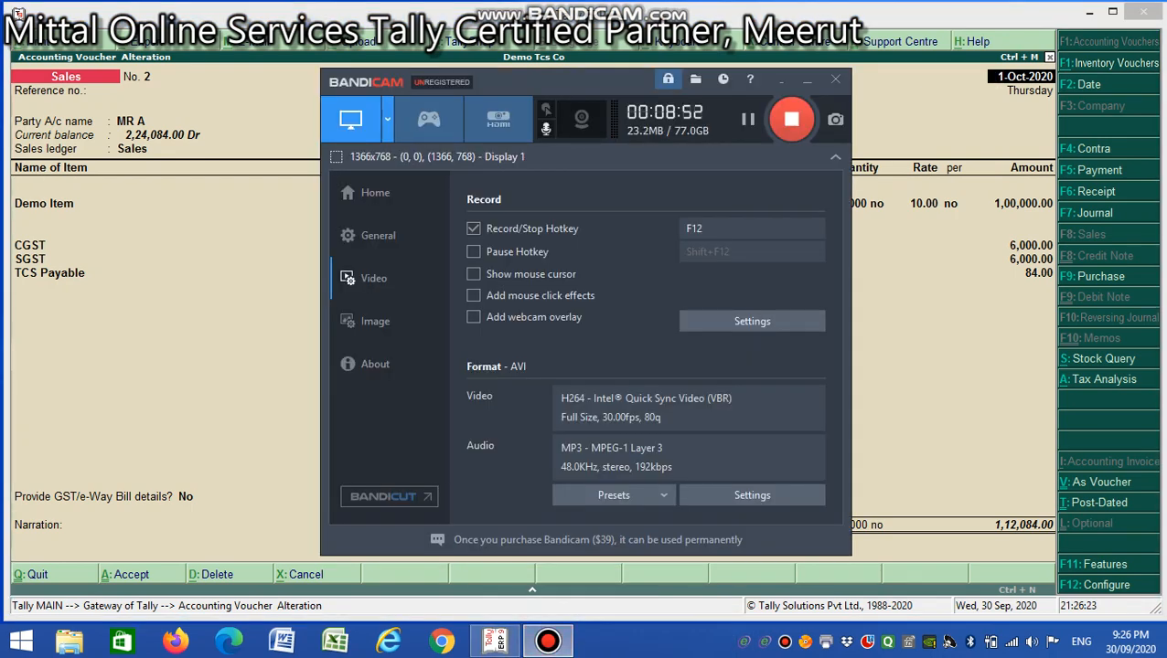